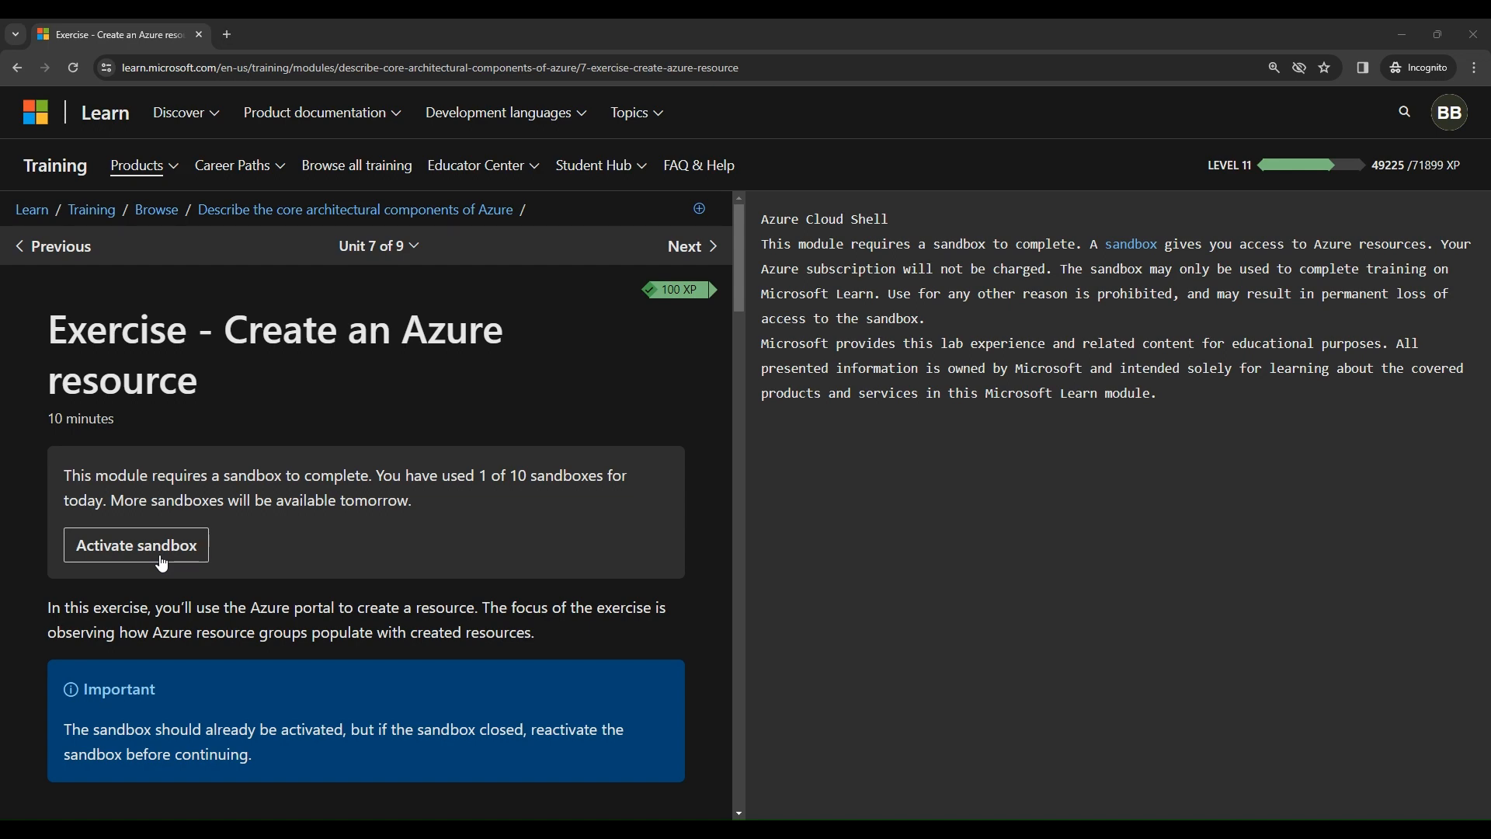
Activate the sandbox for the Create an Azure resource exercise
scroll(162, 564, down, 3)
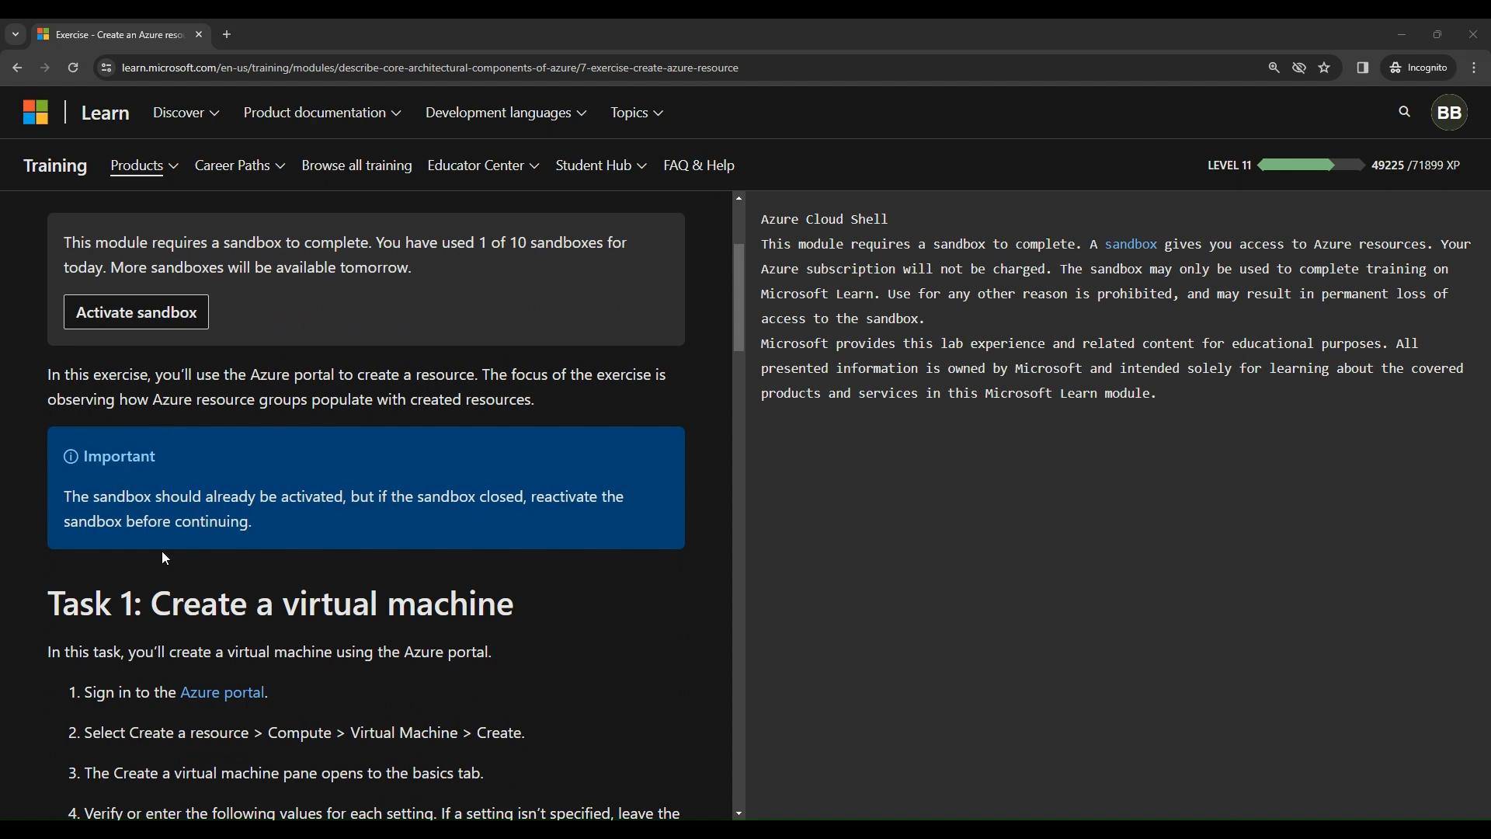
scroll(165, 558, up, 2)
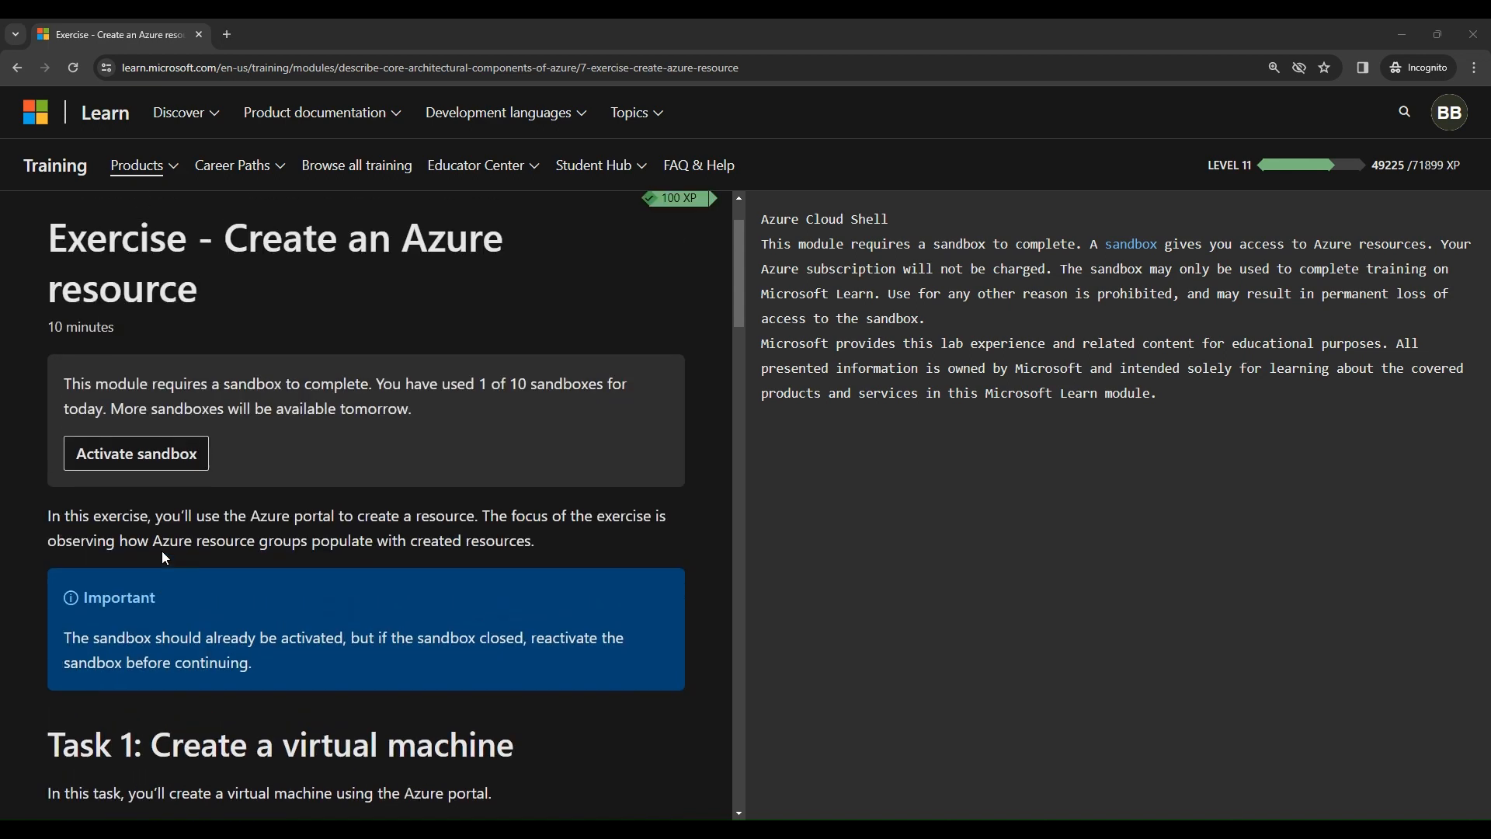
click(171, 475)
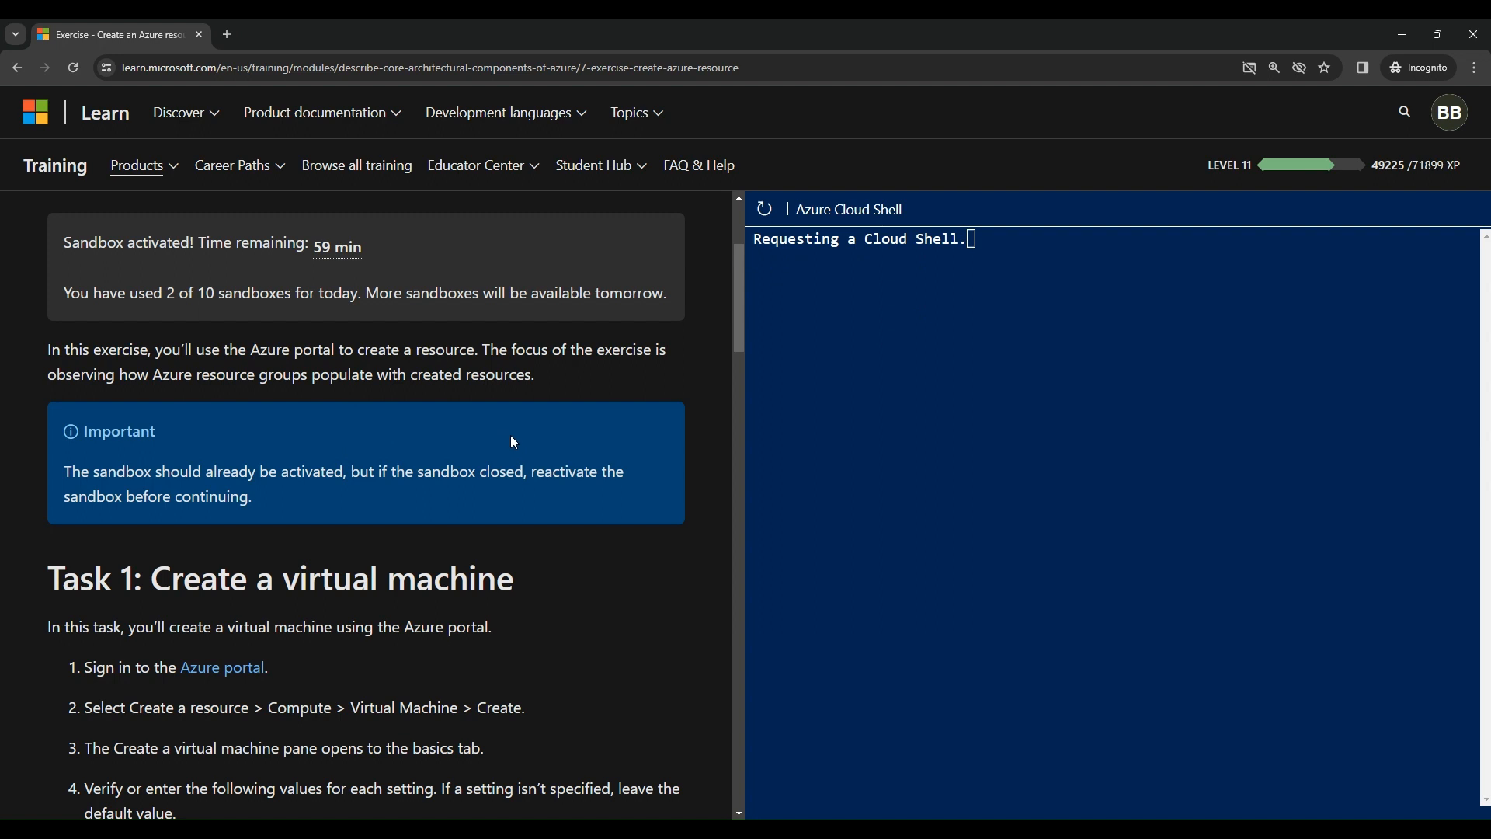
Open the Azure portal in its own window beside the exercise instructions
scroll(509, 440, down, 1)
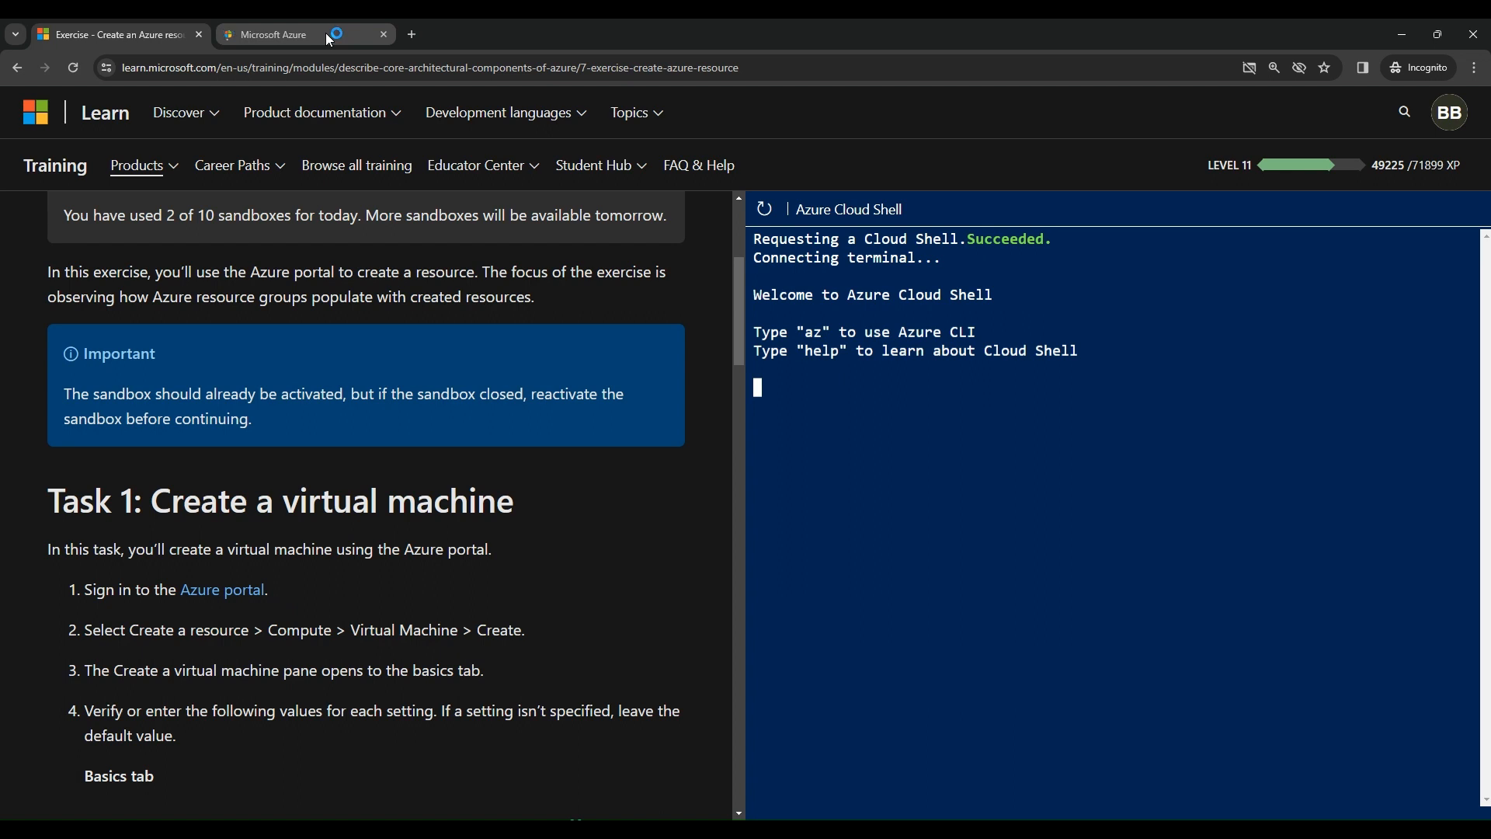
click(329, 40)
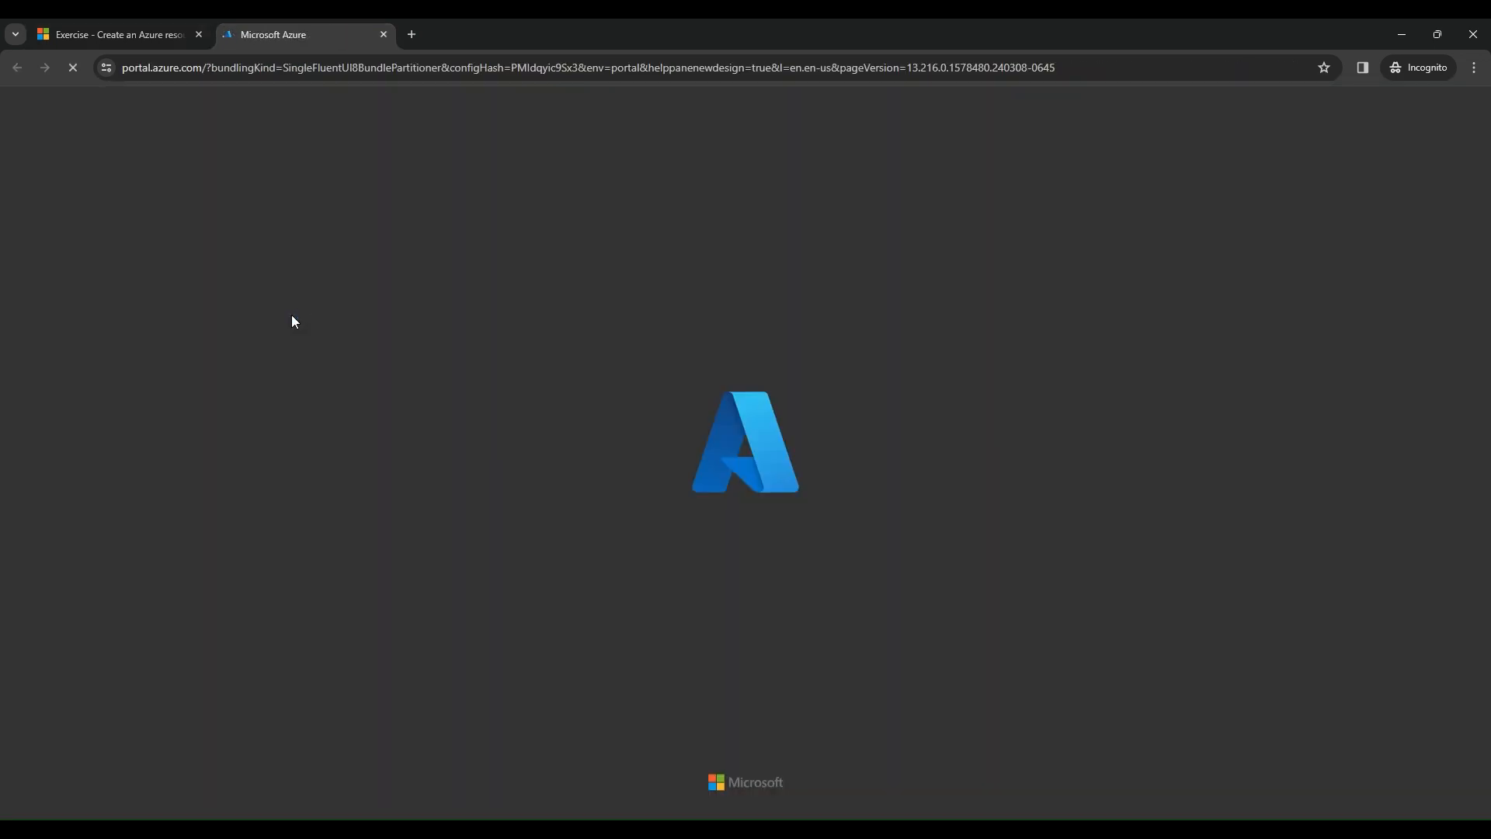
click(116, 41)
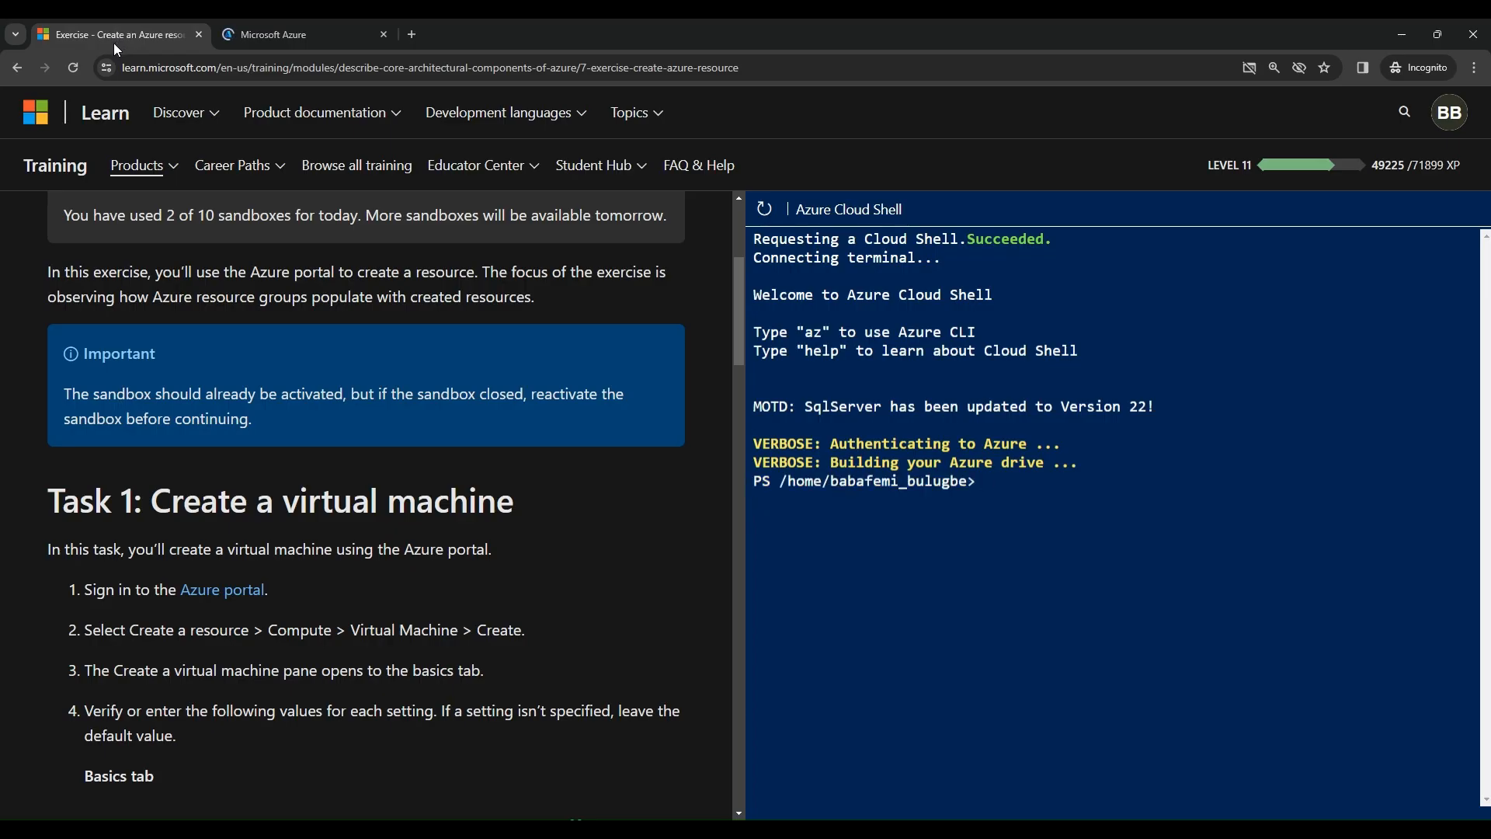
click(281, 38)
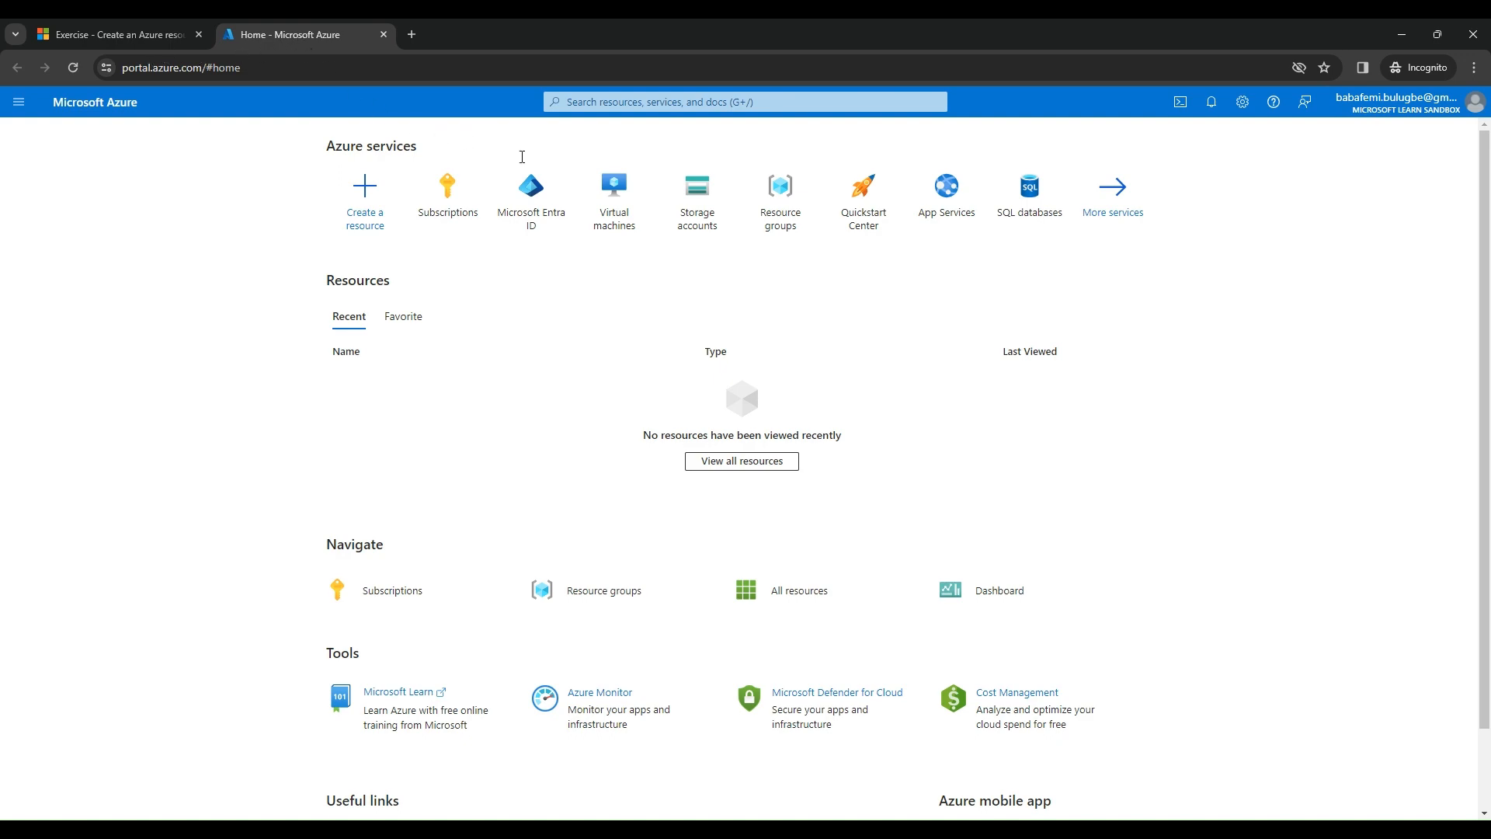
key(ctrl+w)
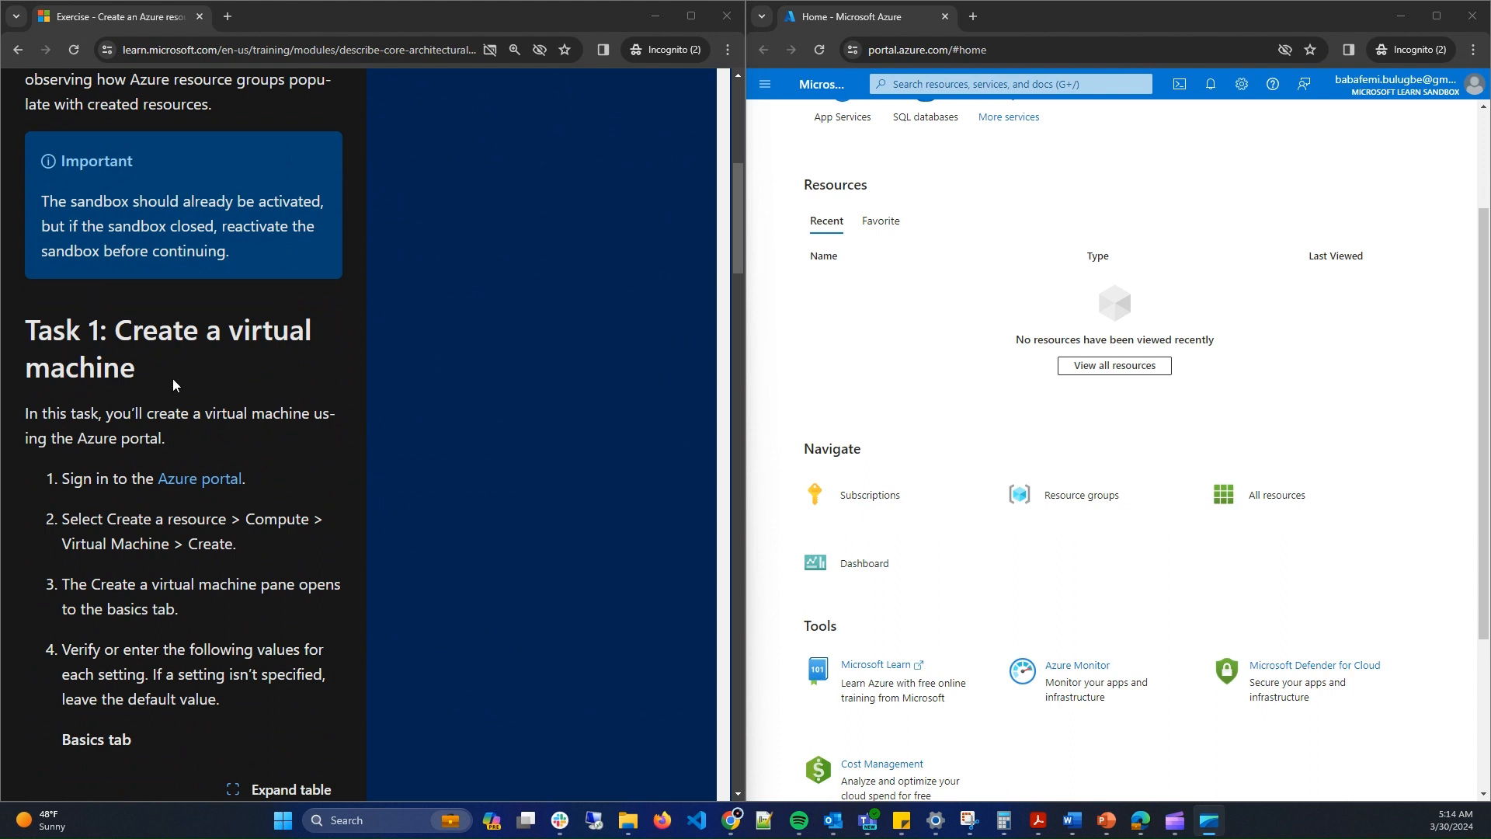
Start creating a resource and browse the Compute category
scroll(196, 507, down, 1)
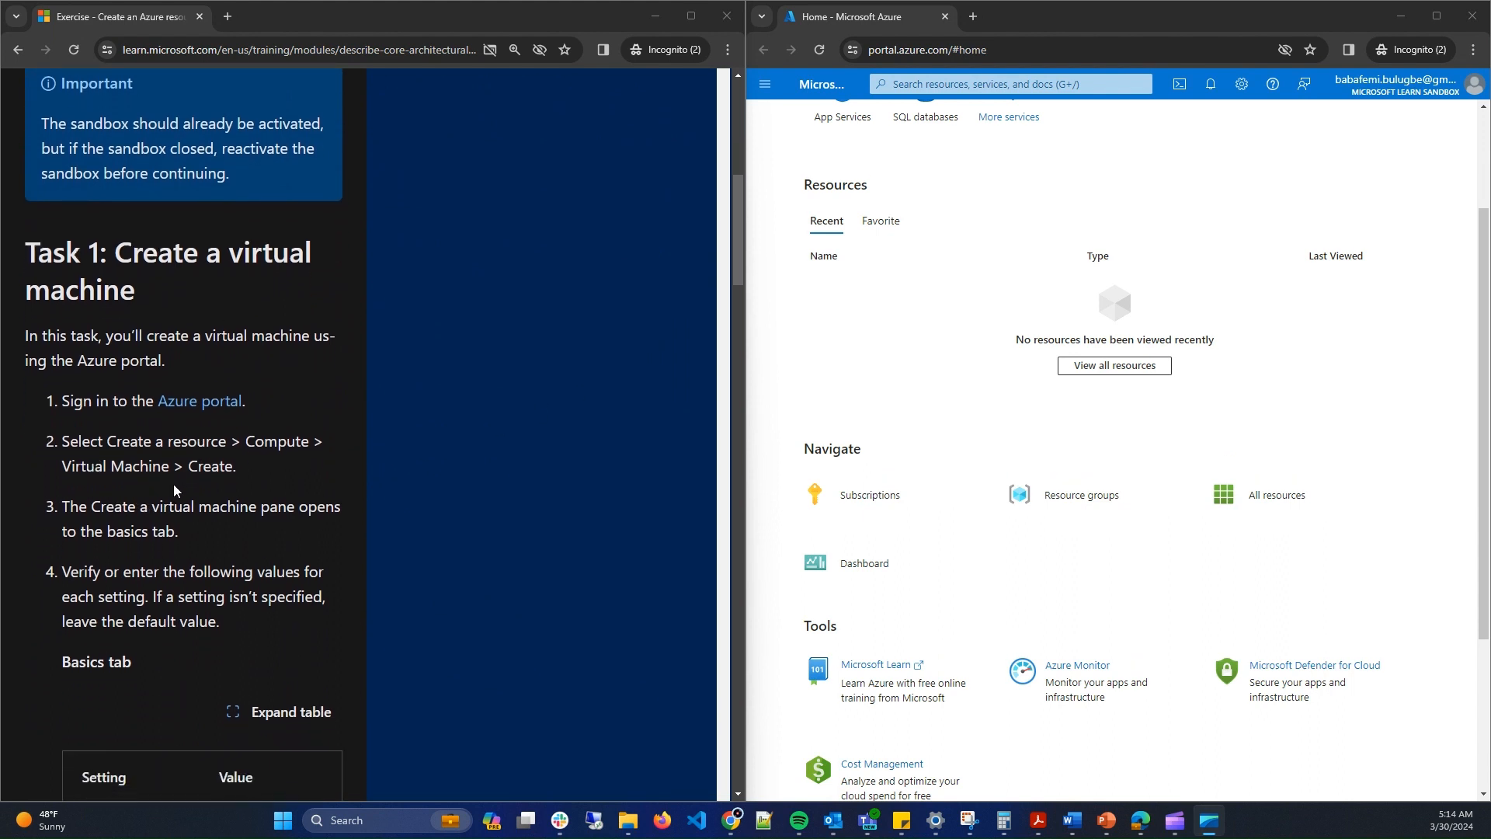
scroll(854, 144, up, 1)
scroll(838, 167, up, 1)
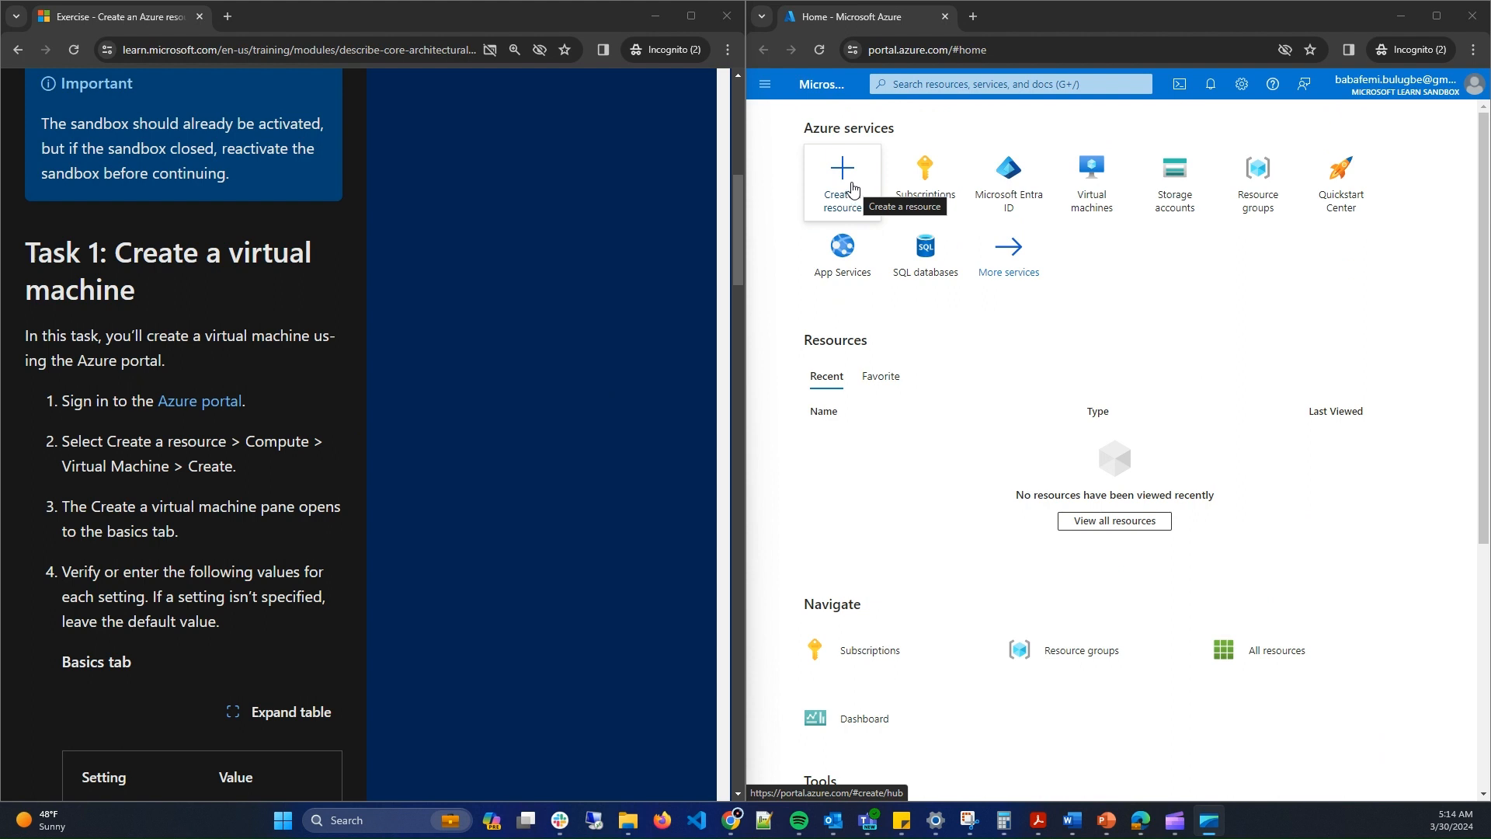
click(844, 188)
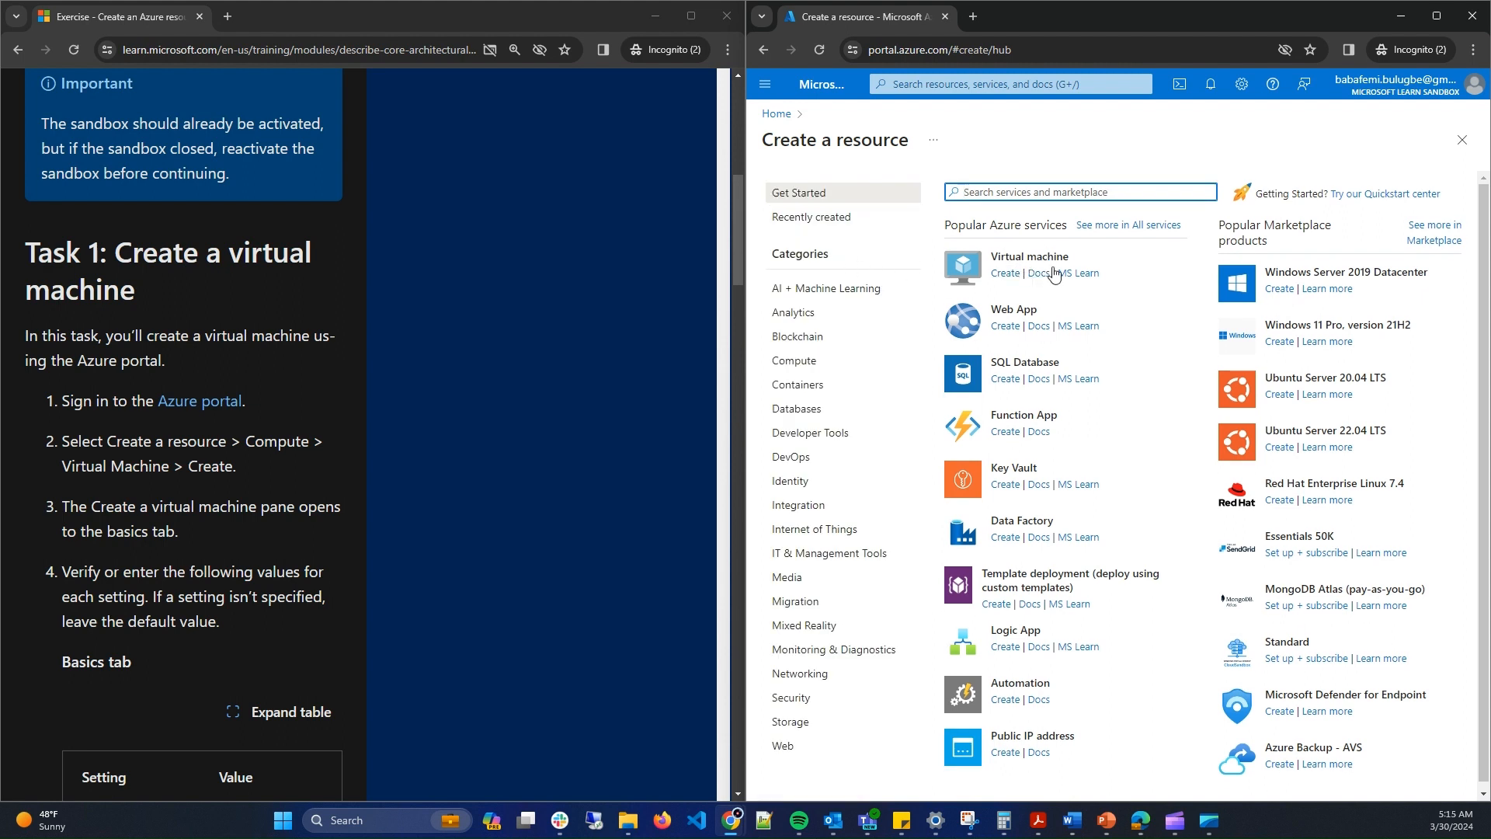
click(821, 370)
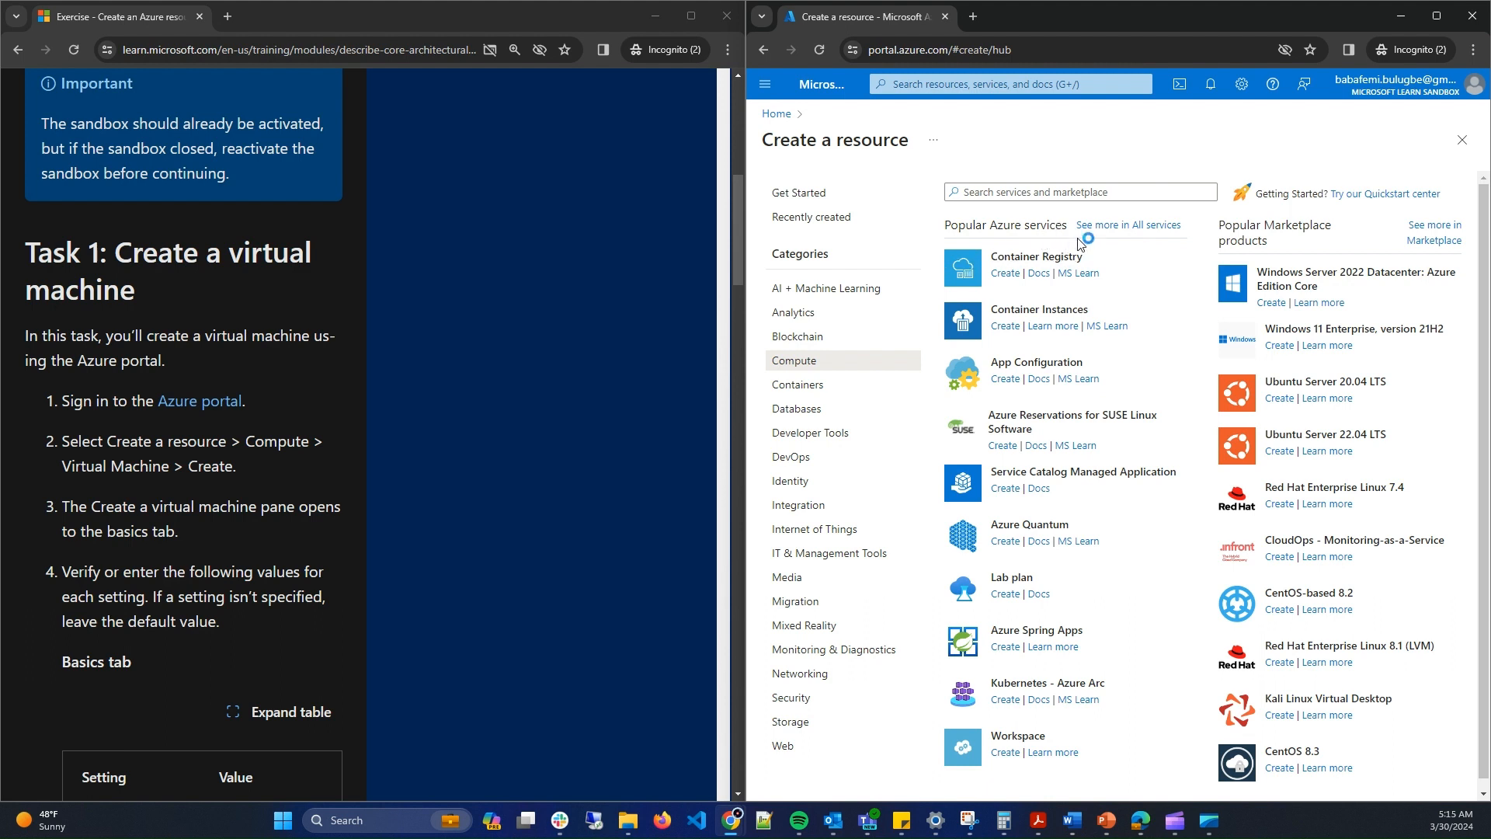
Open Virtual machines from the Compute category of All services
click(1141, 227)
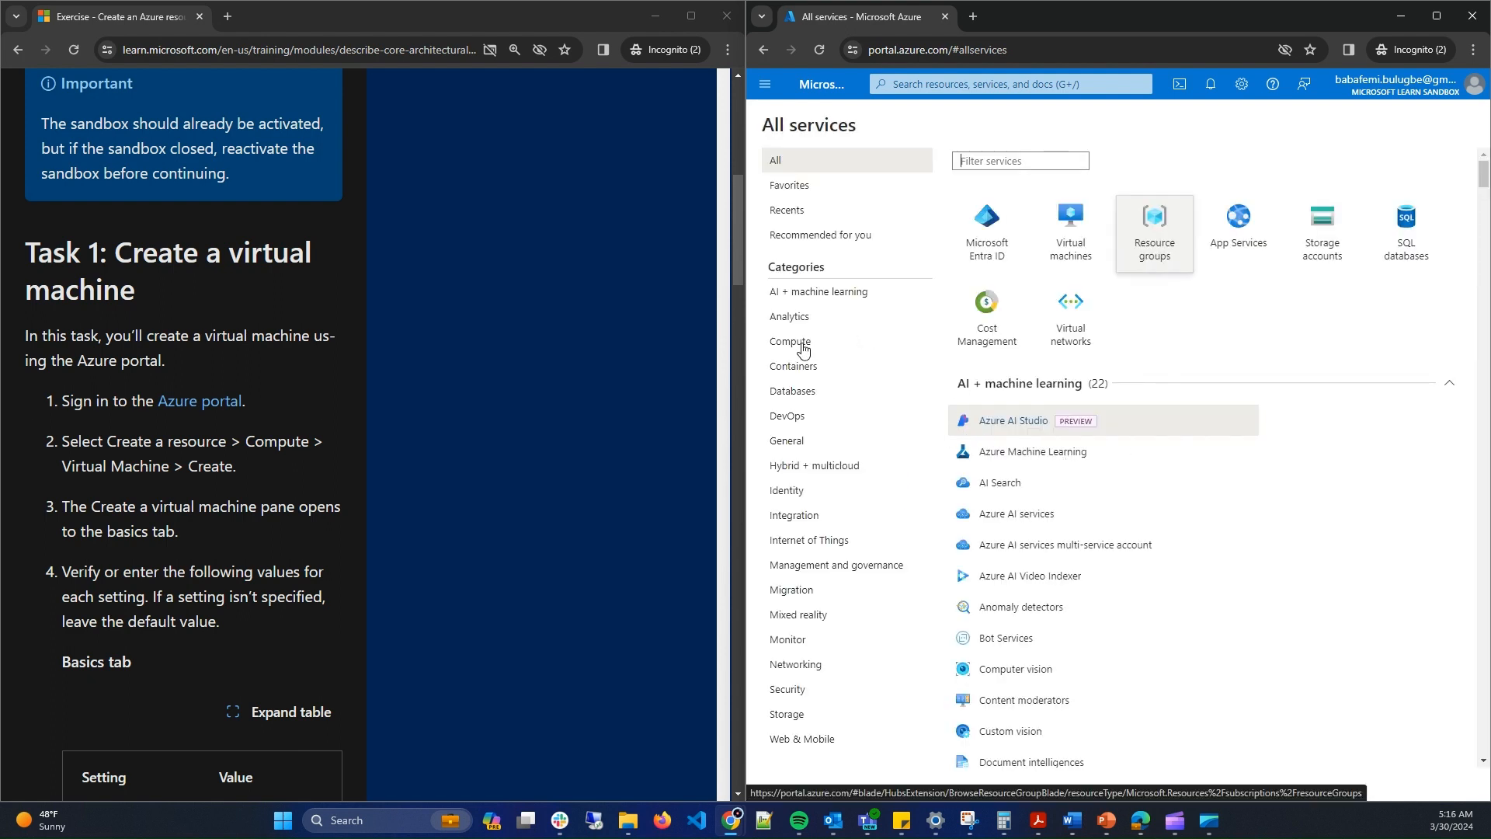
click(803, 350)
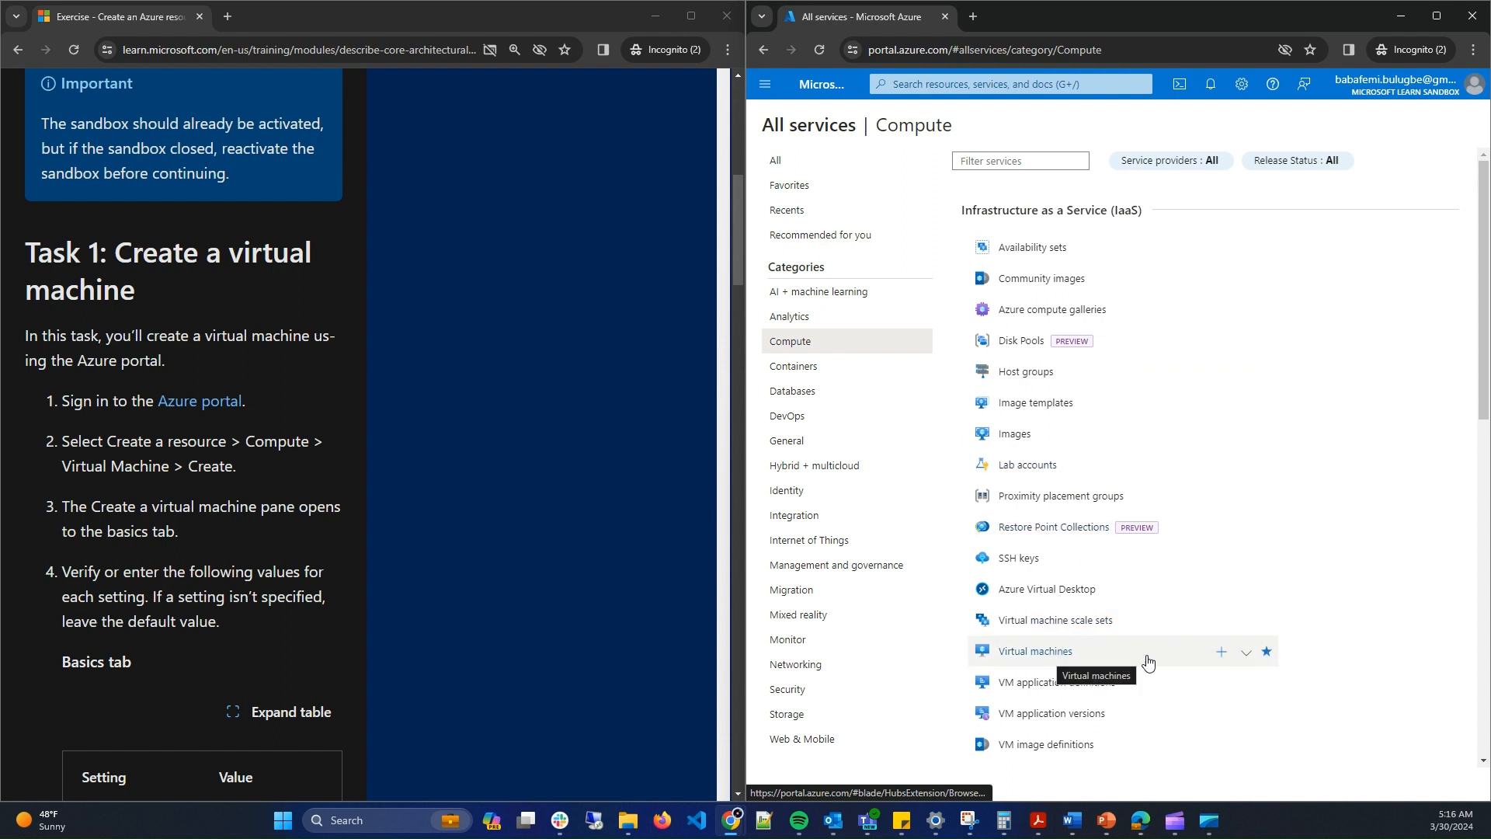
mouse_move(1021, 658)
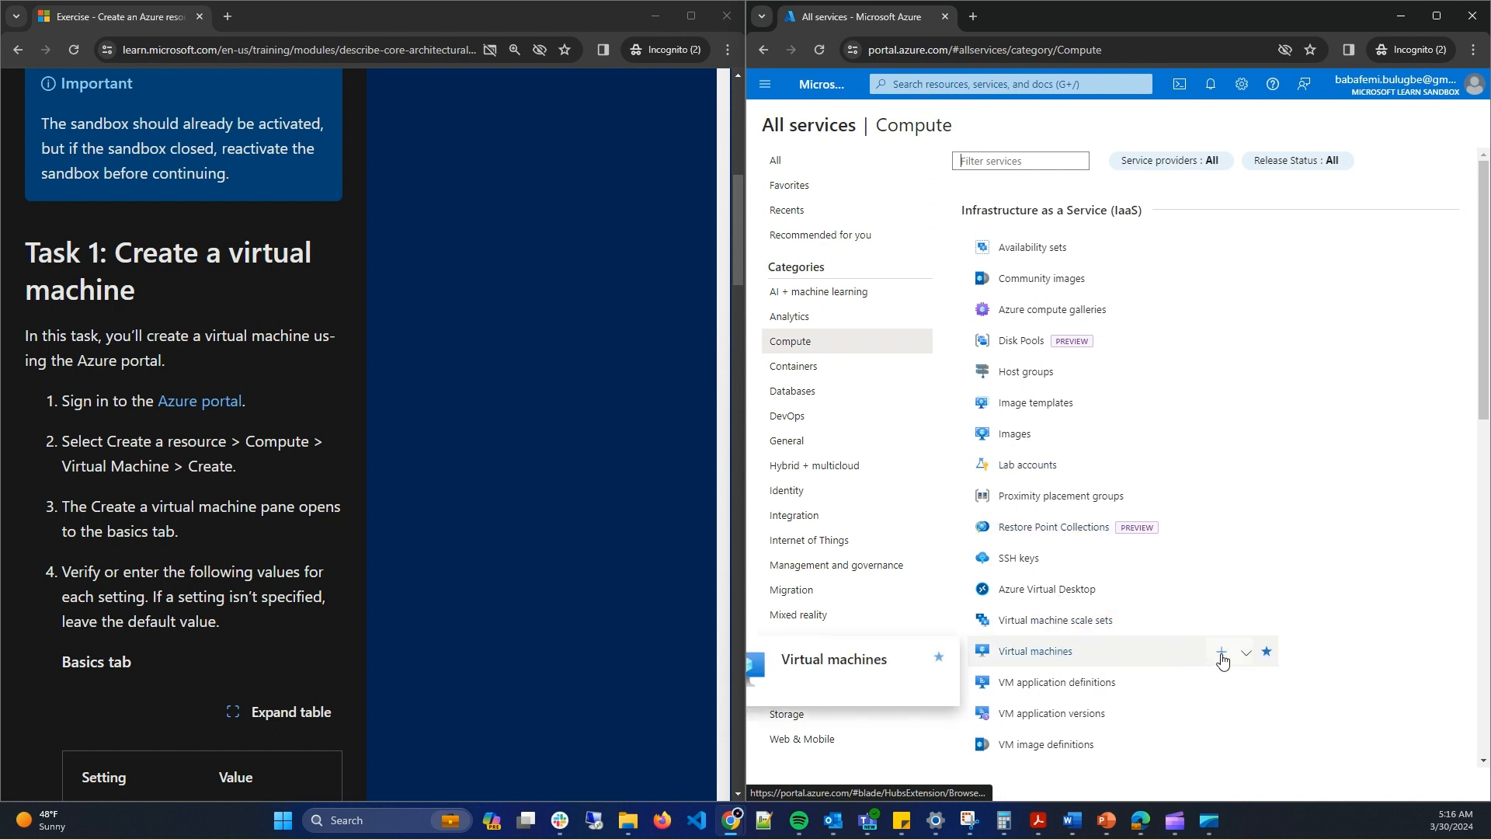
click(1020, 658)
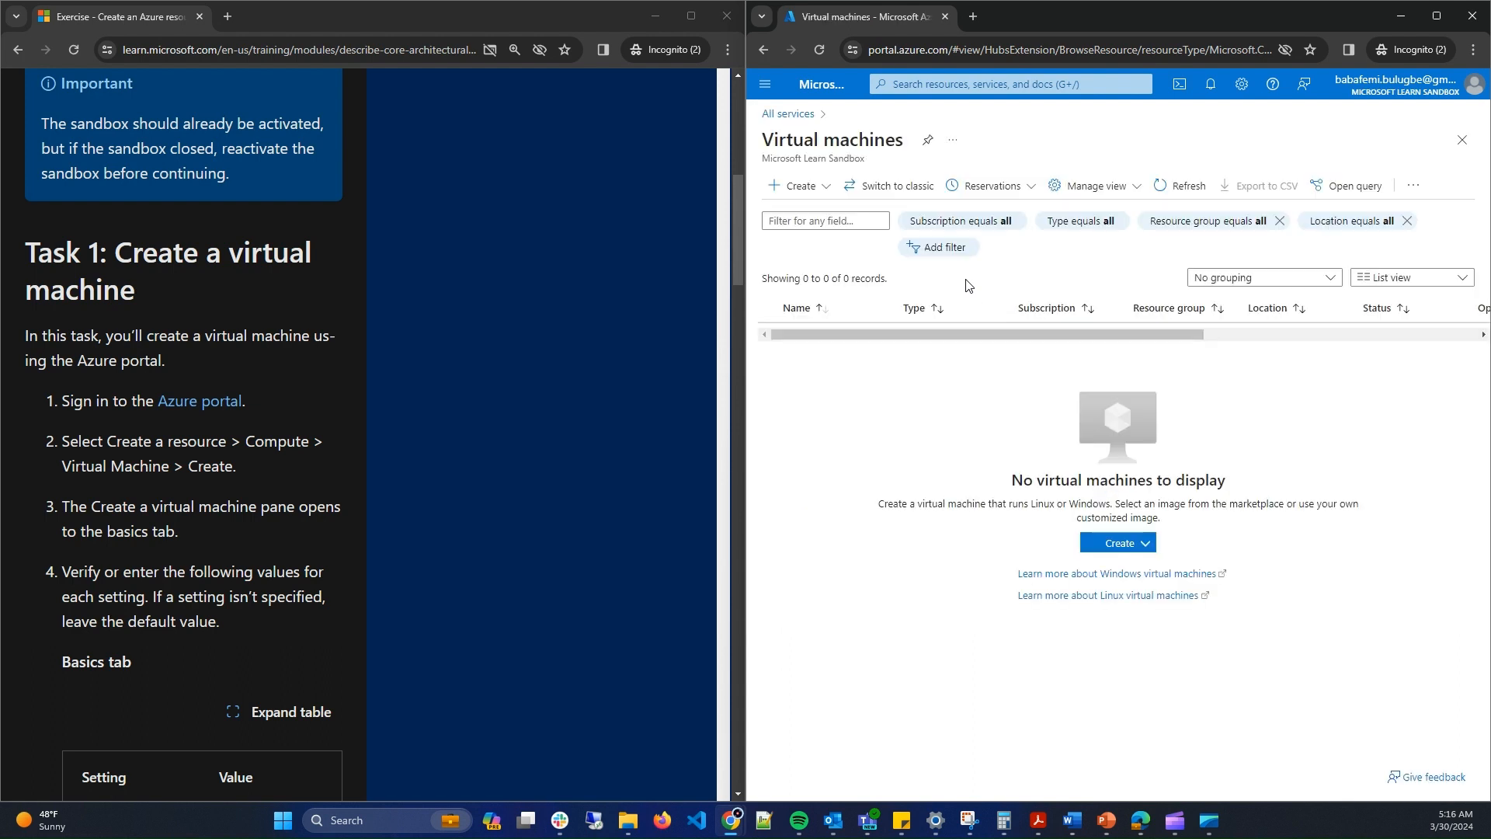
Create a new Azure virtual machine from the empty Virtual machines list
click(1123, 518)
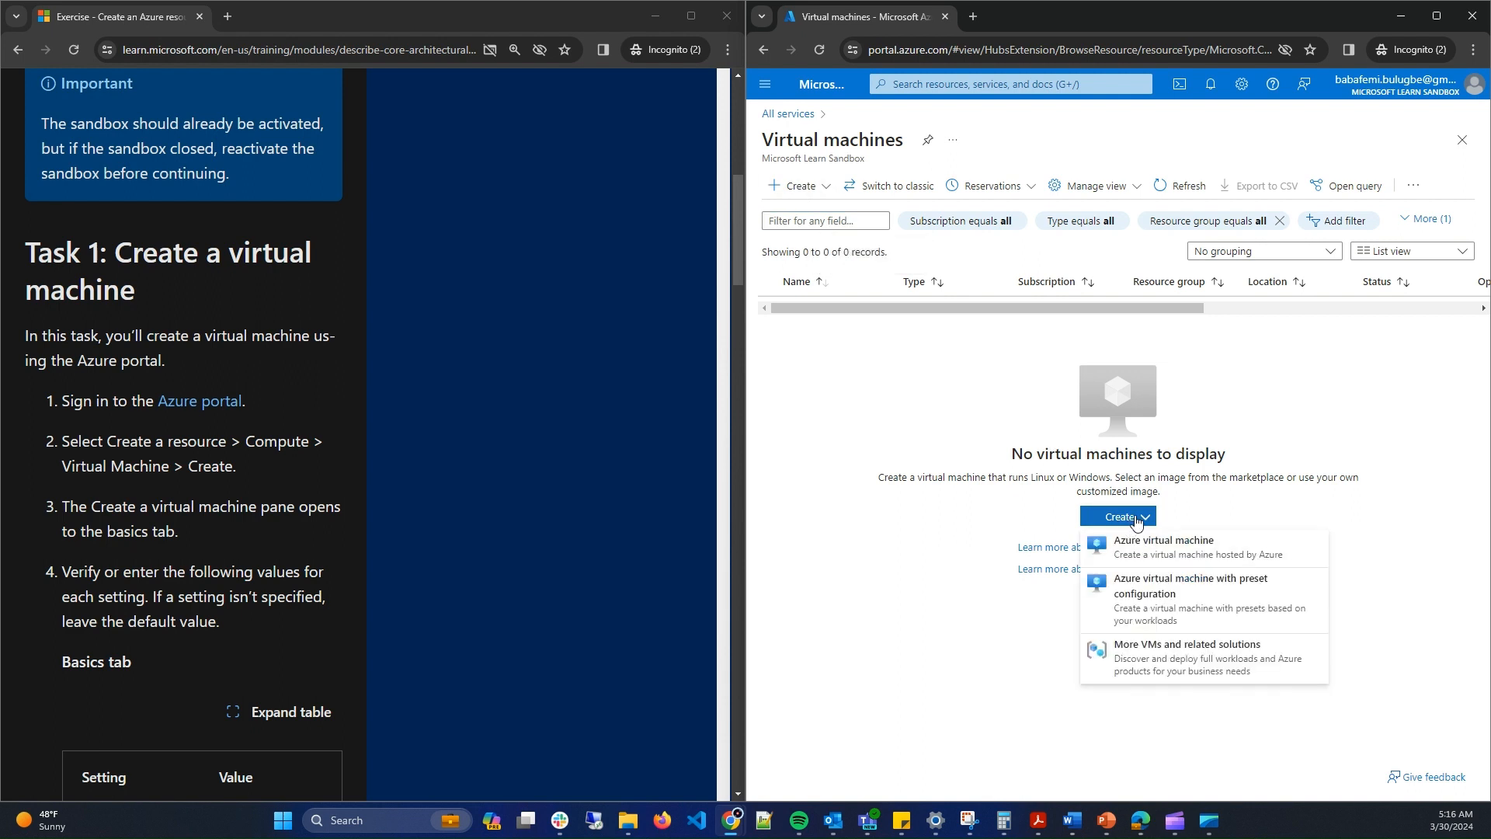
click(981, 85)
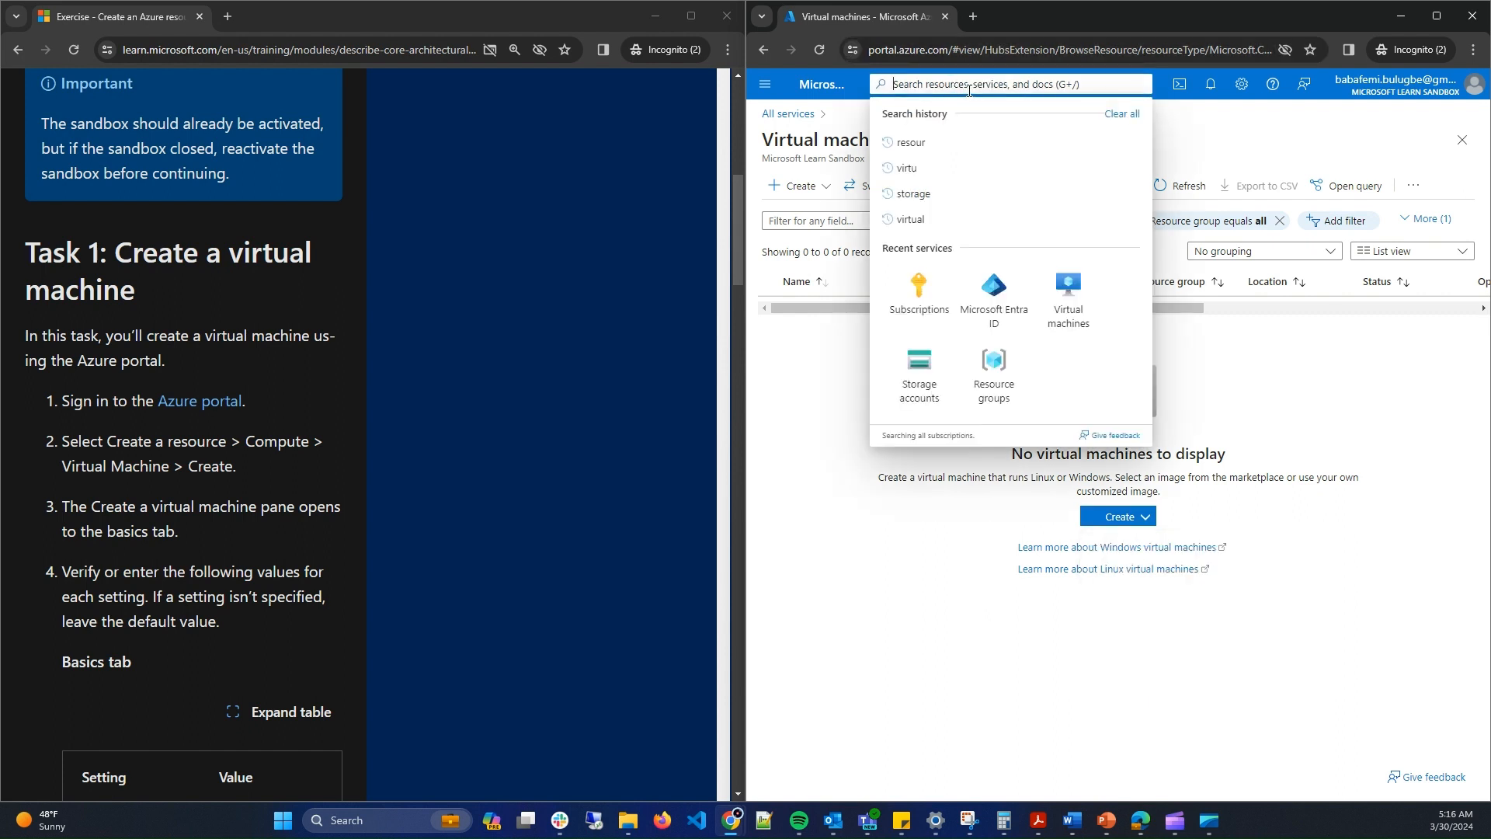
click(1070, 299)
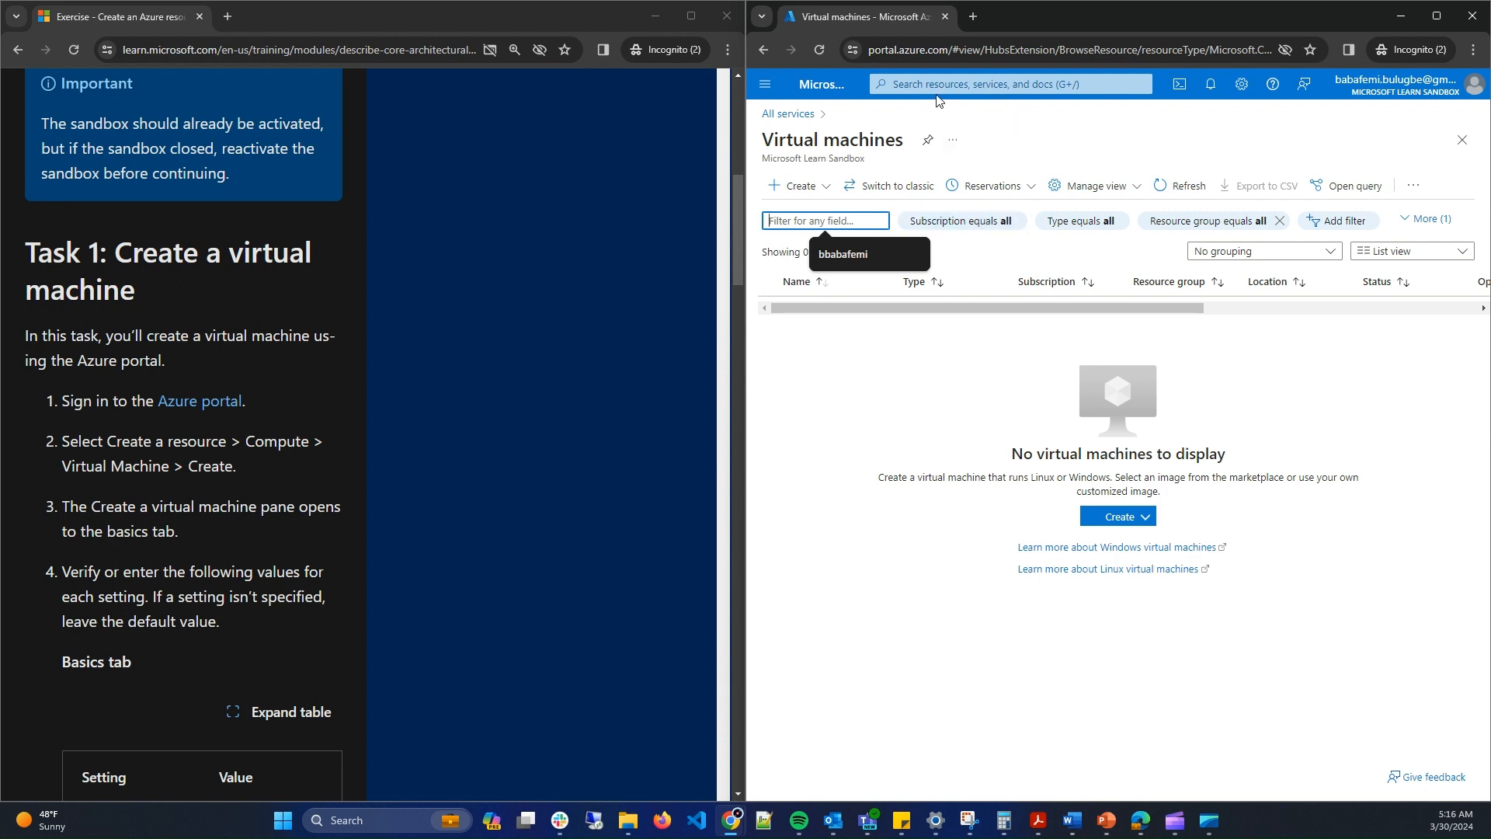
click(956, 85)
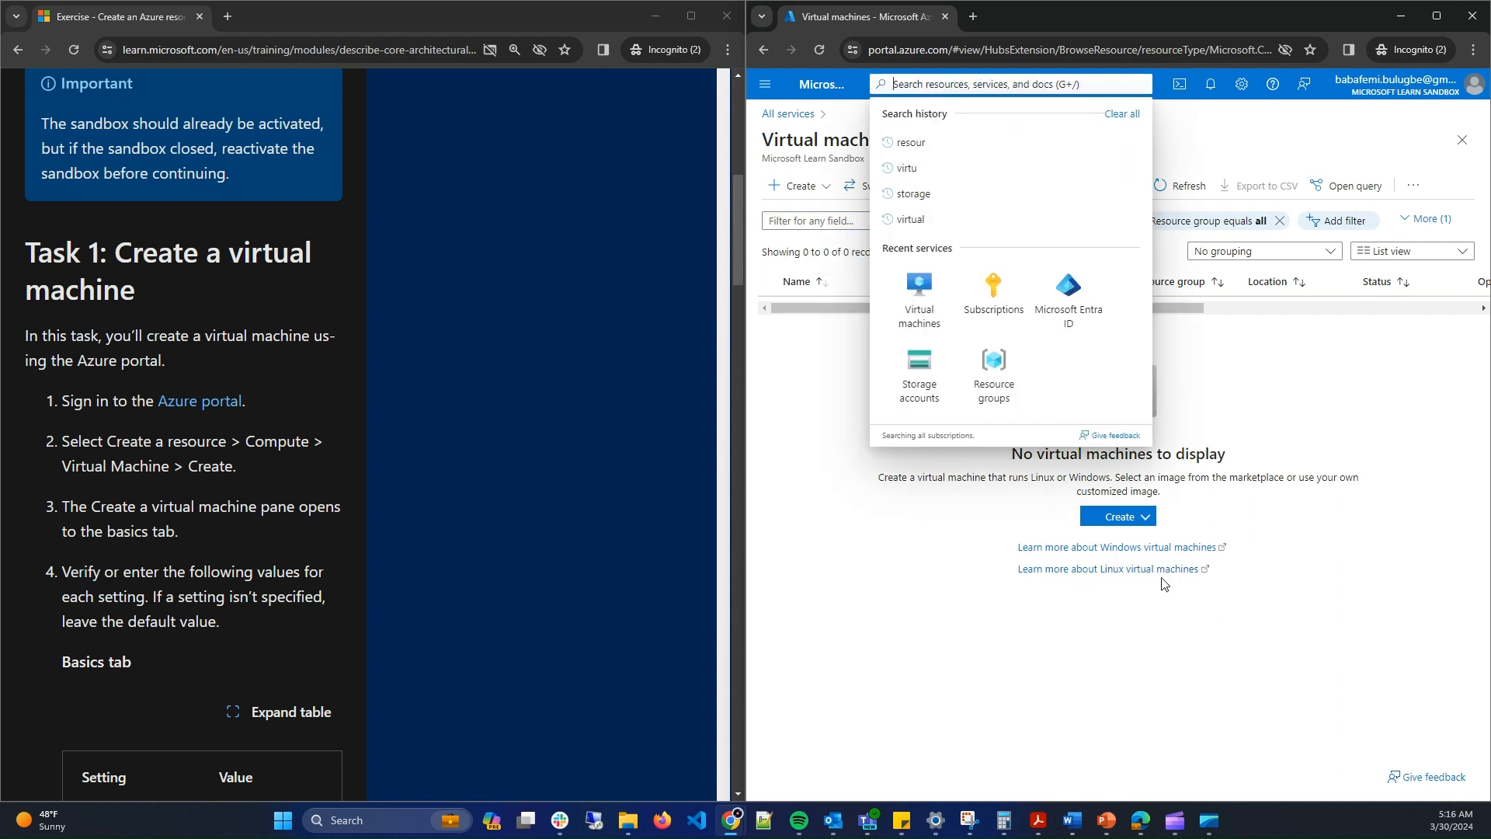
click(1140, 521)
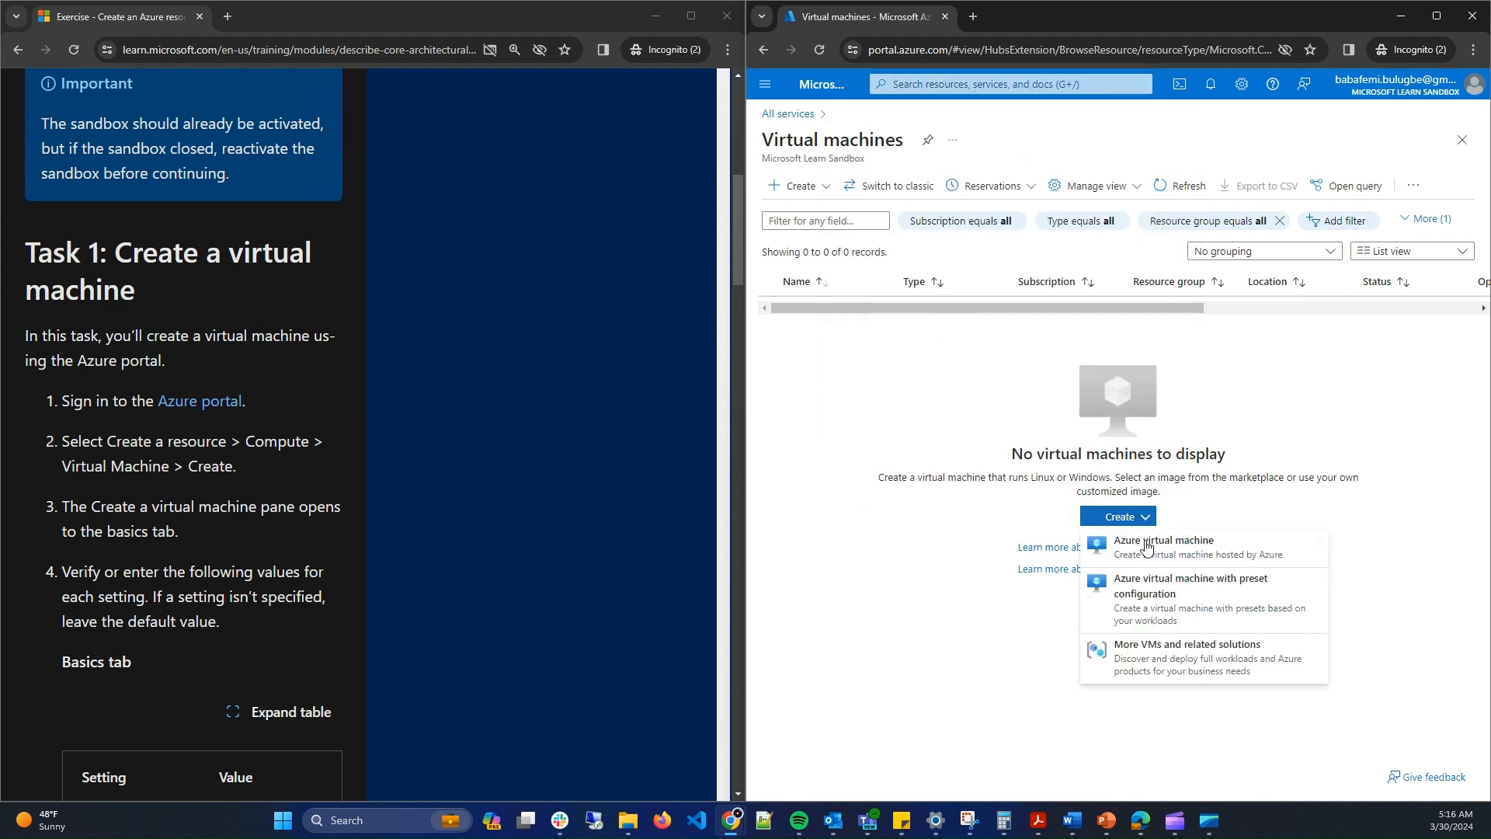
click(1142, 518)
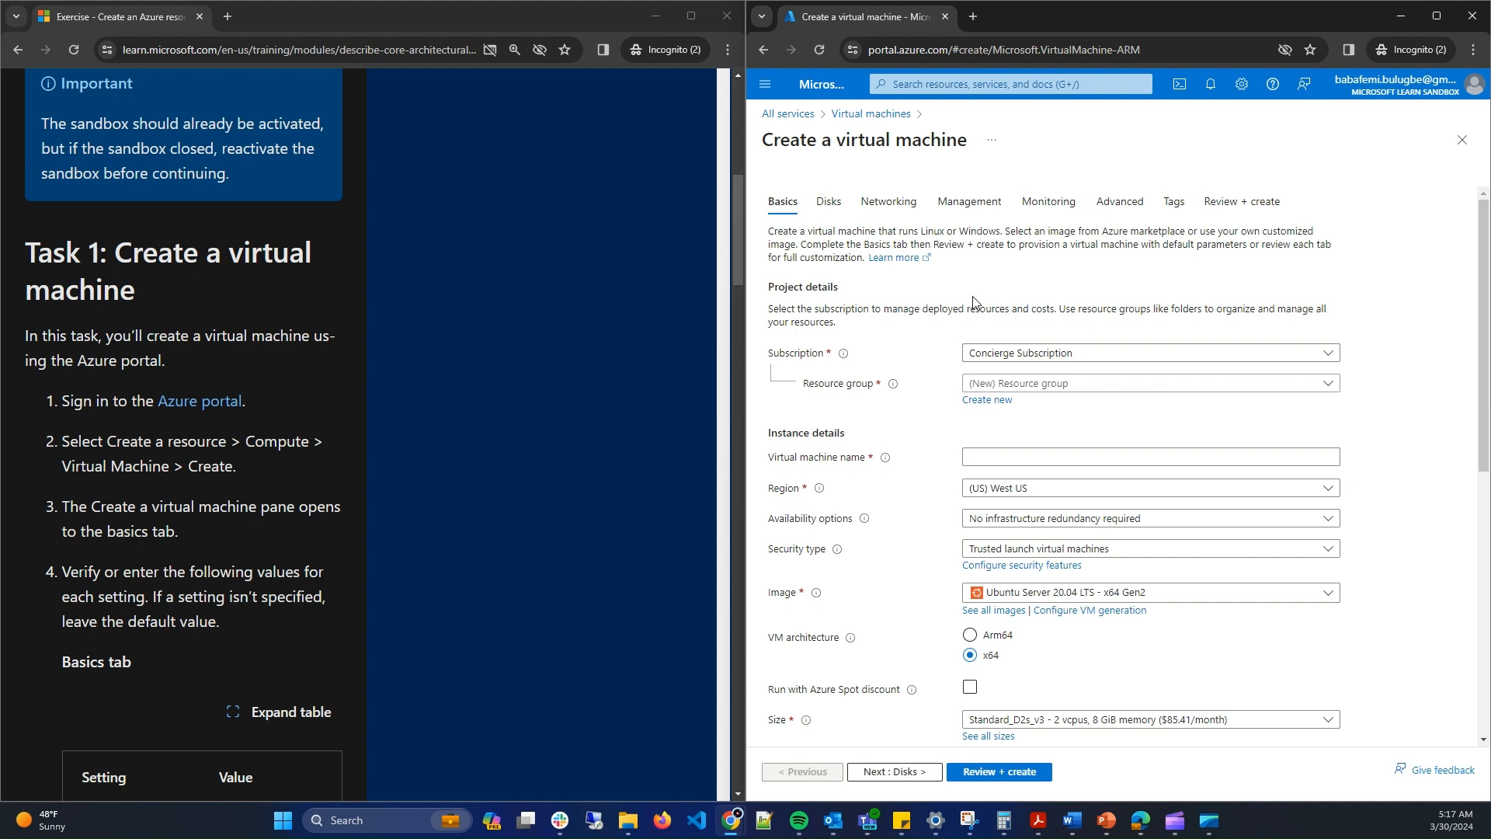
Keep Concierge Subscription and select the existing resource group whose name begins with learn
click(1031, 356)
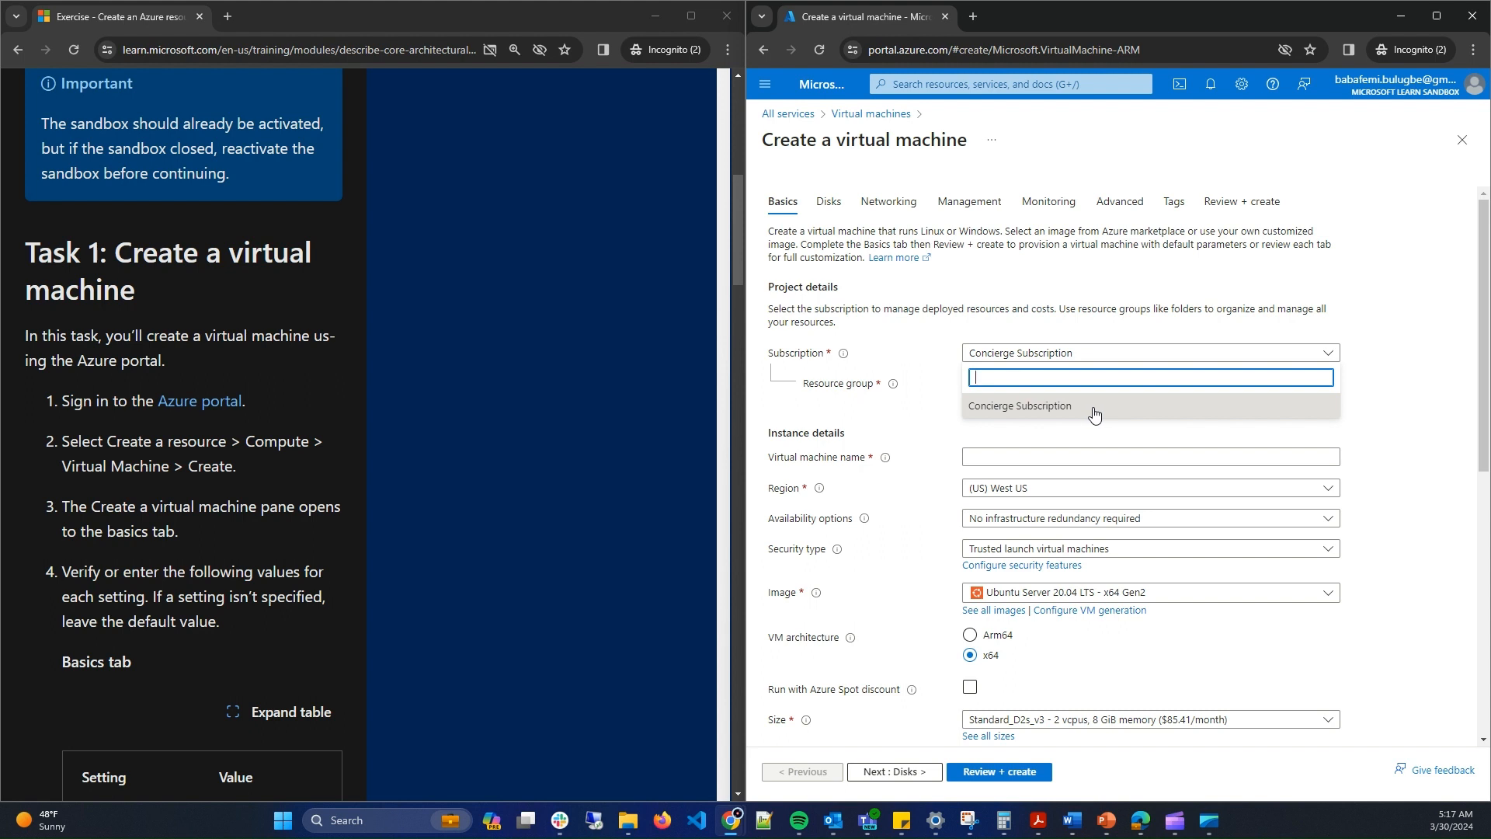
click(1378, 359)
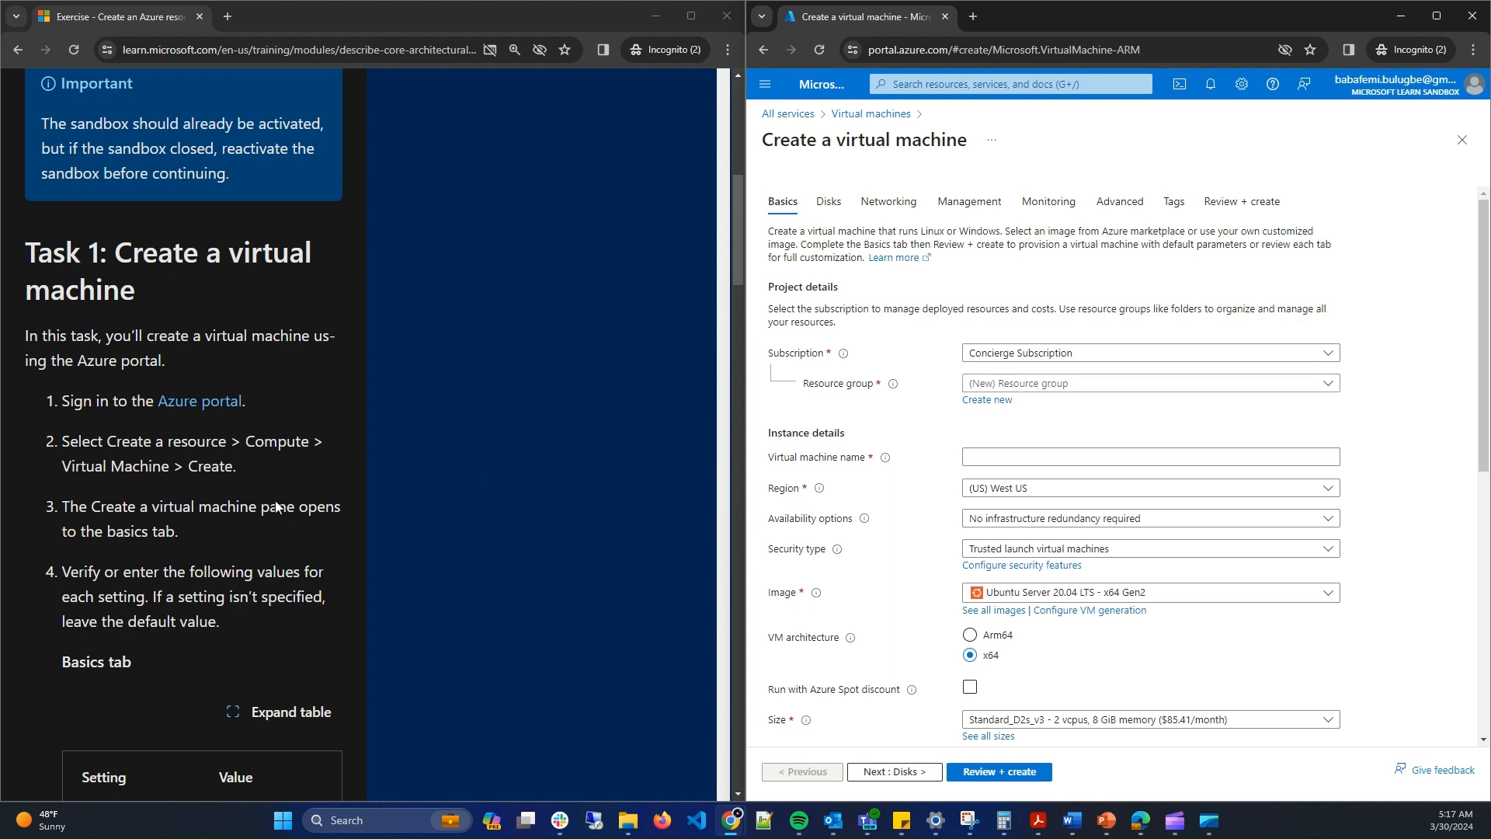
scroll(248, 501, down, 2)
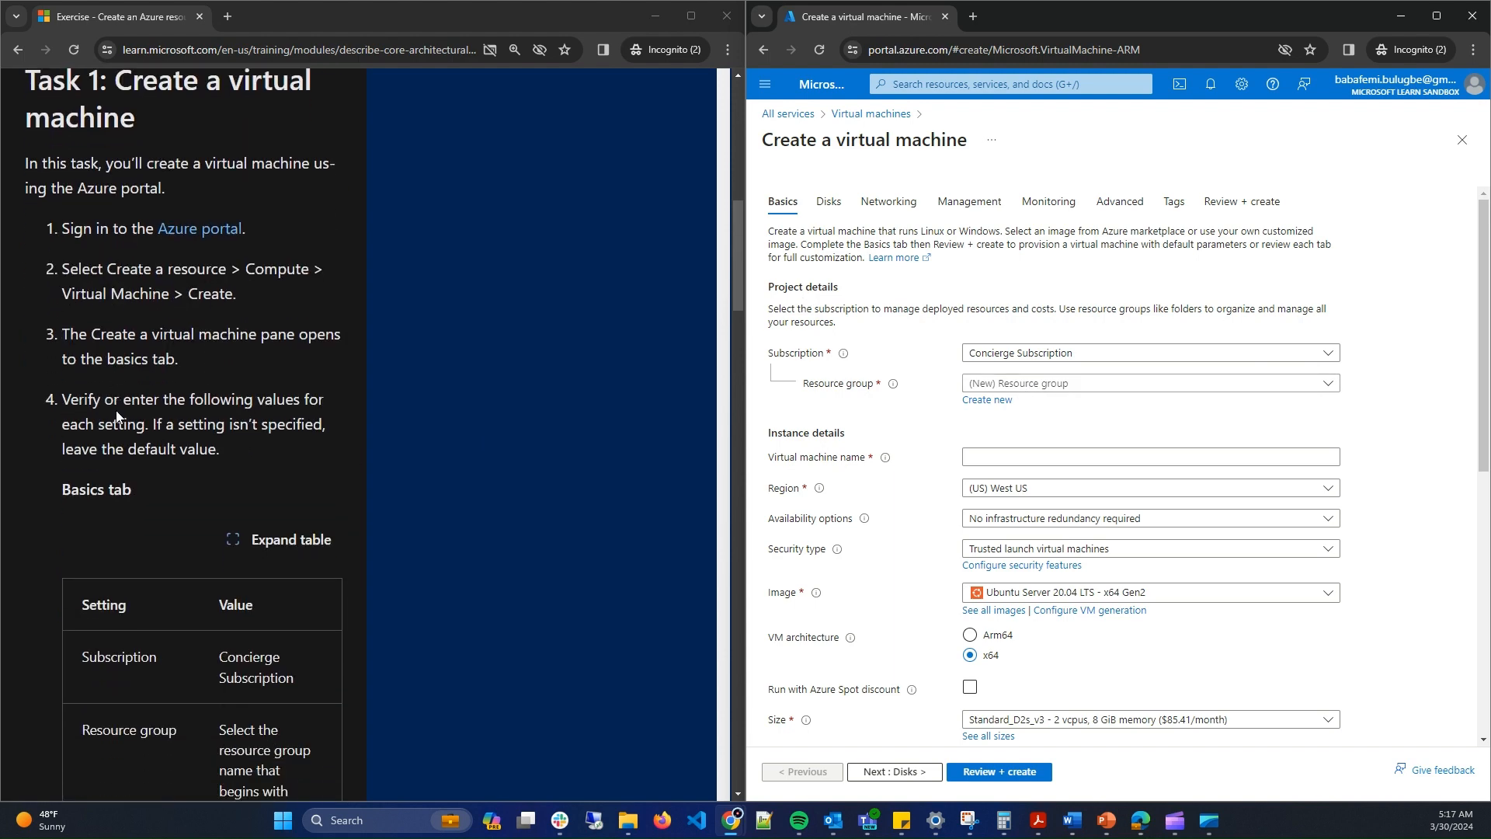
scroll(121, 416, down, 3)
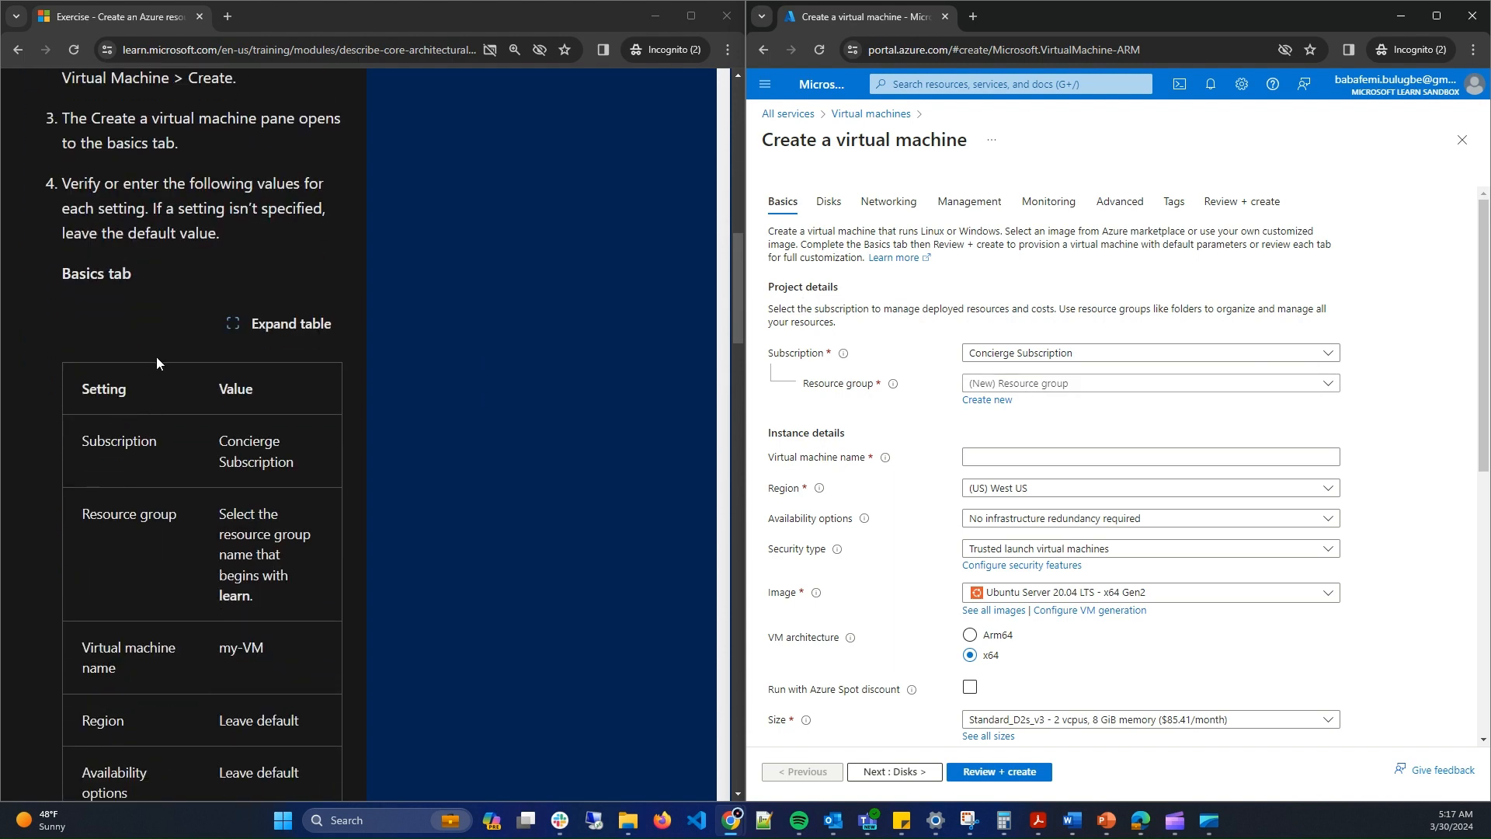
scroll(158, 358, up, 1)
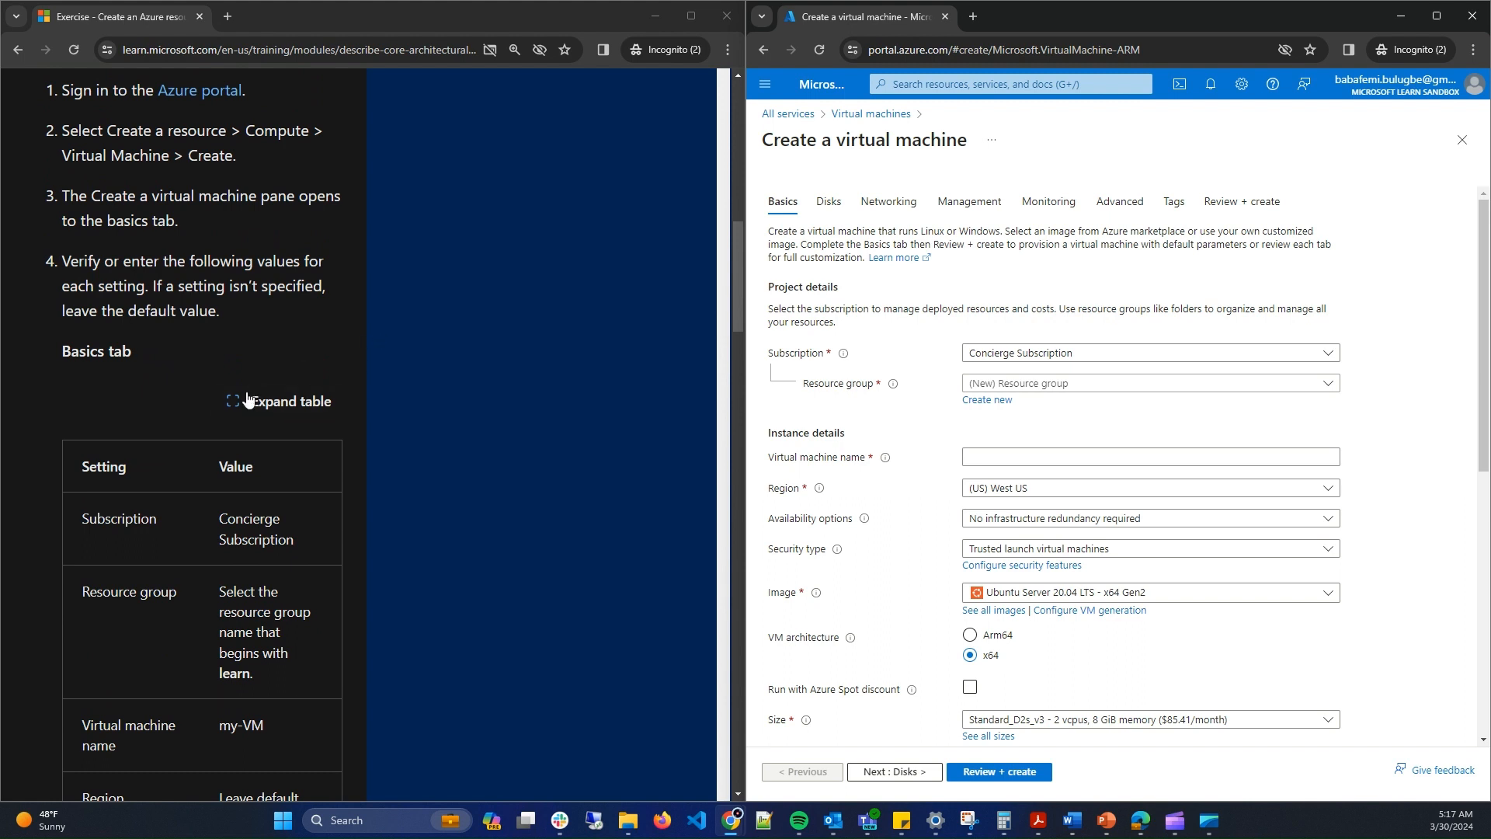
scroll(166, 450, down, 1)
scroll(166, 455, down, 1)
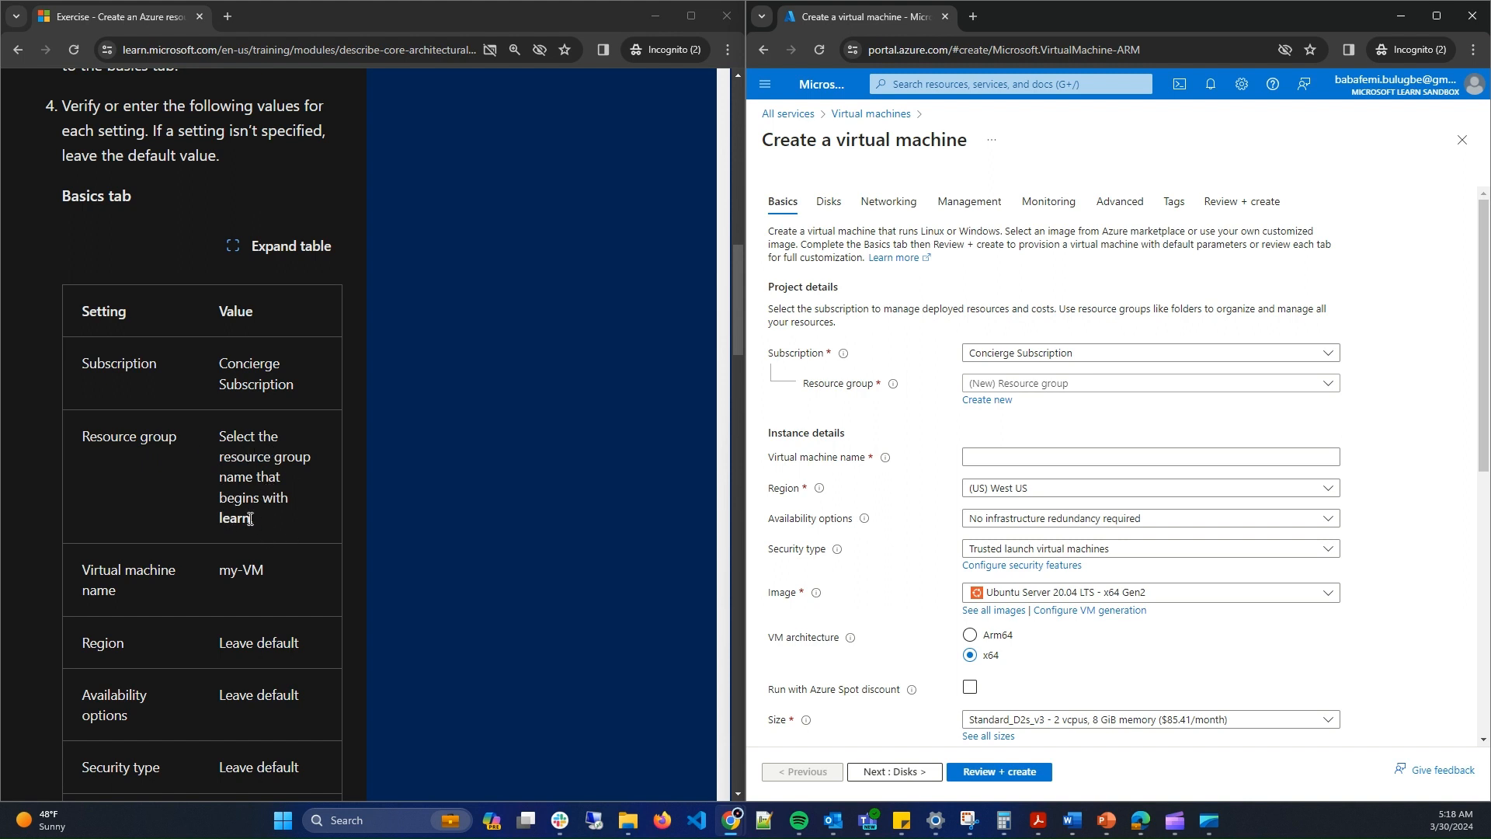
click(1036, 386)
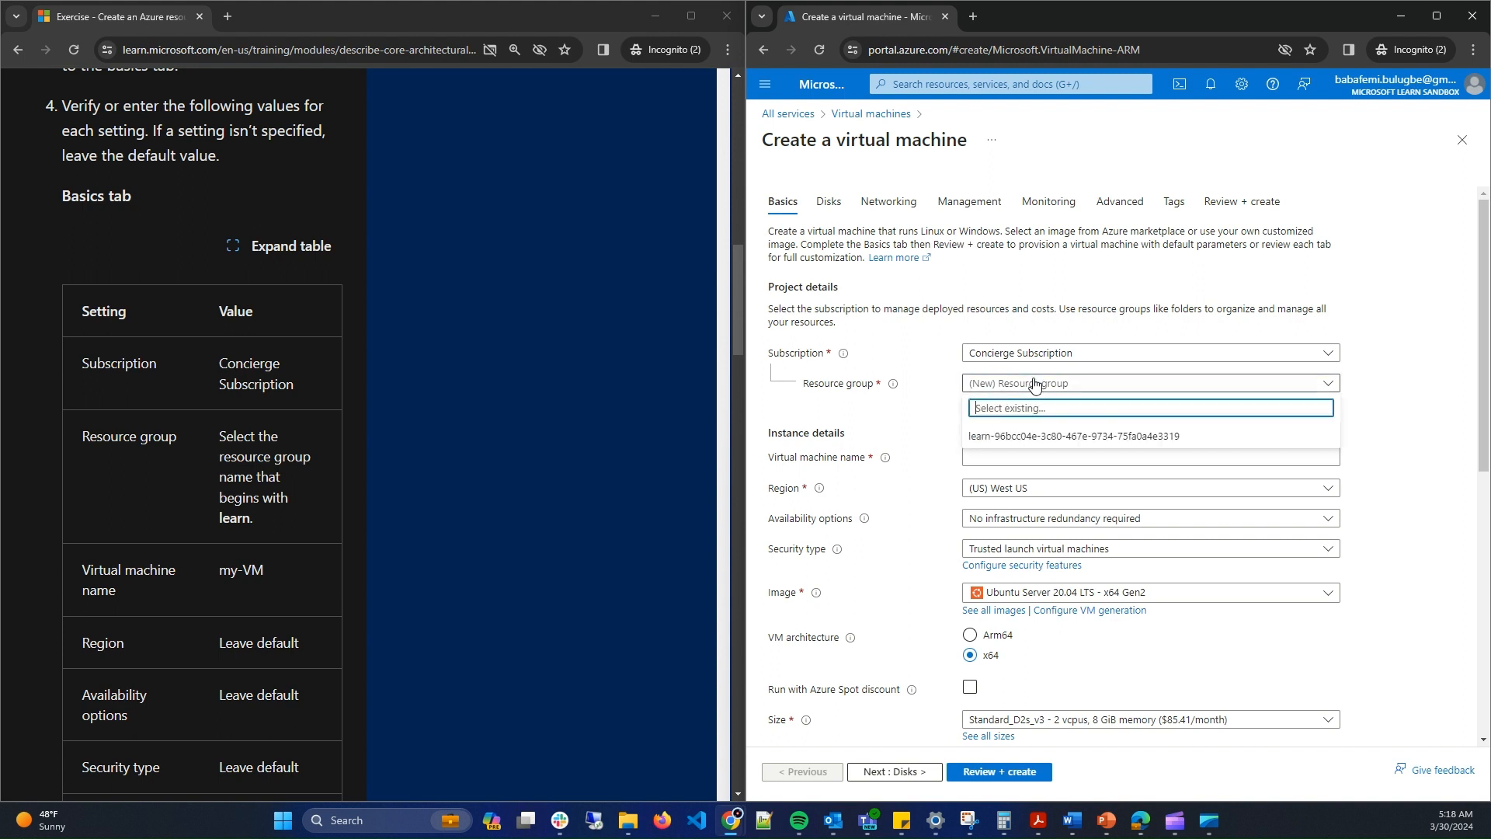
click(1013, 442)
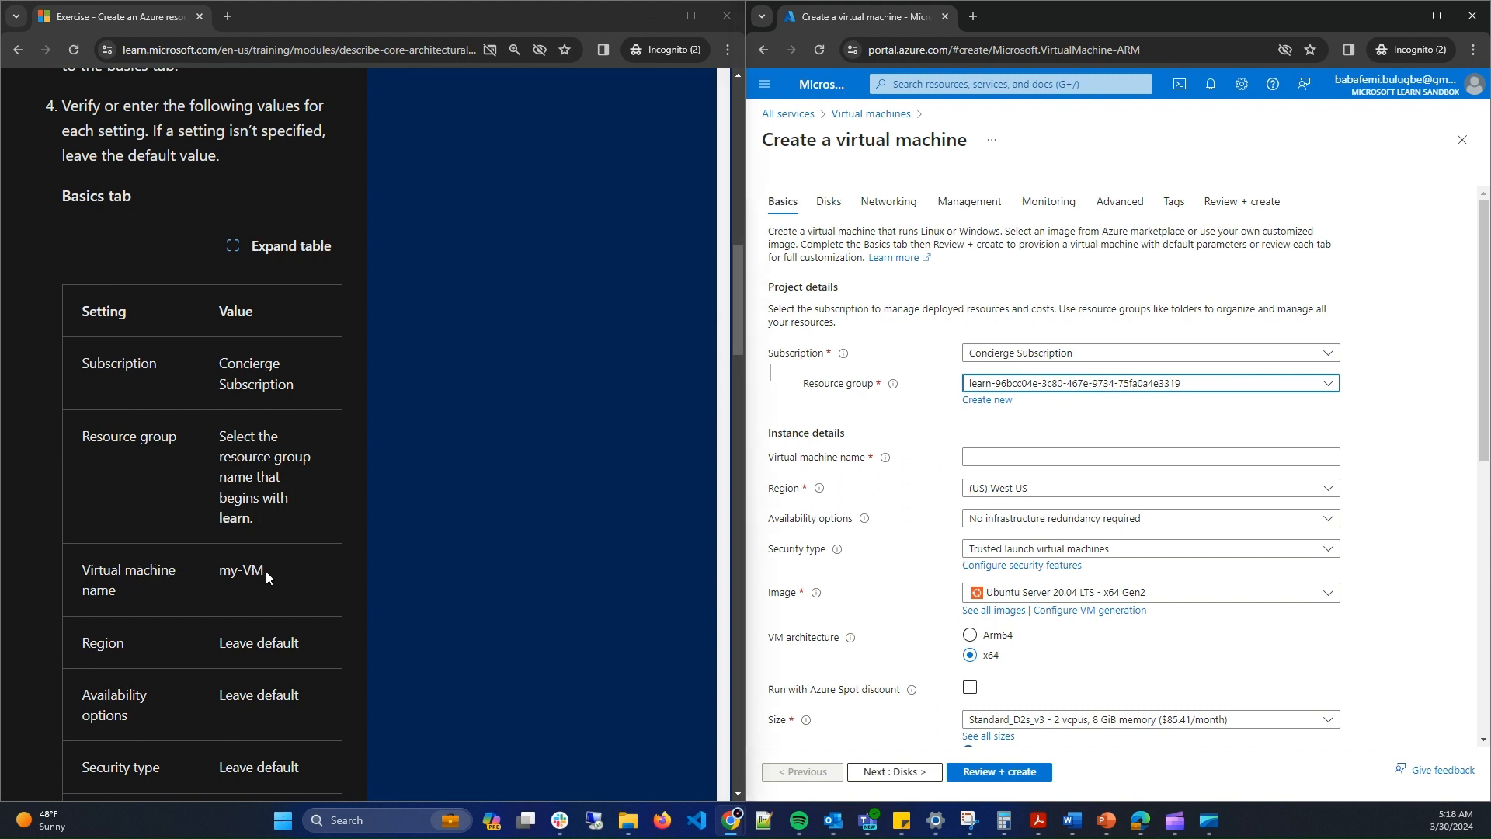
Copy my-VM from the instructions and paste it as the virtual machine name
drag(266, 571, 220, 571)
right_click(231, 571)
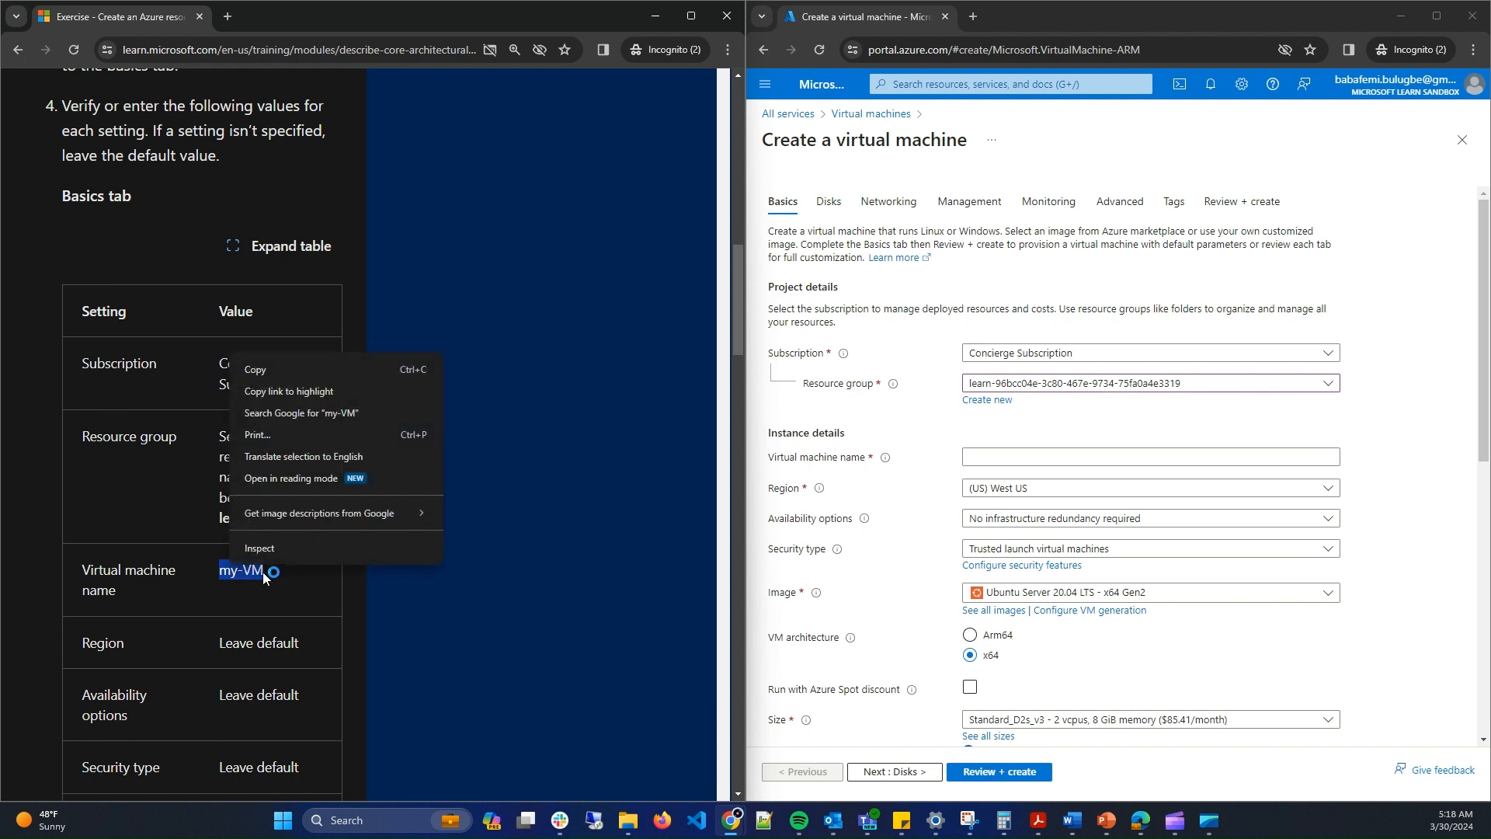
click(302, 369)
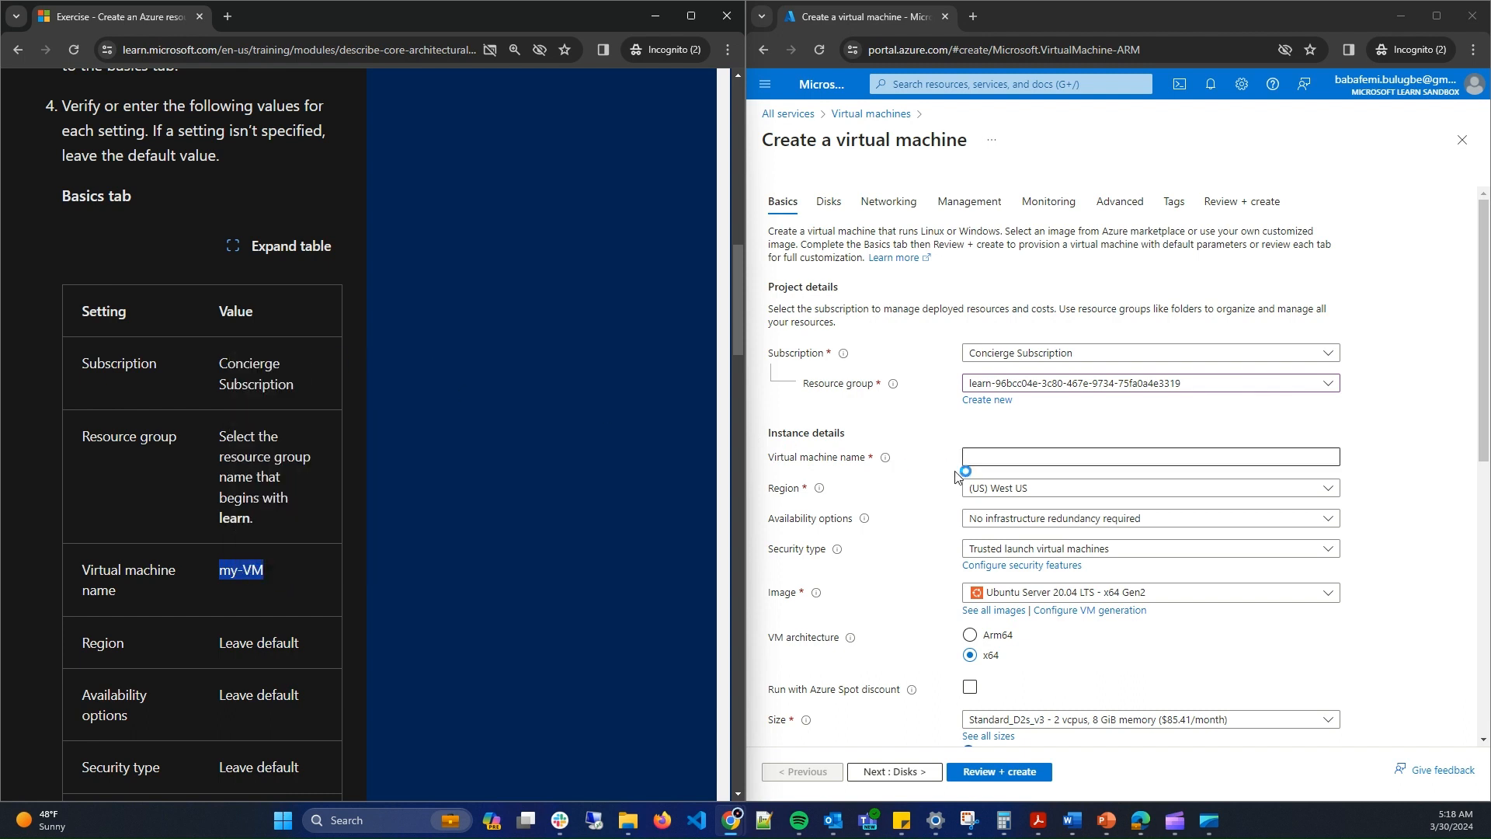
click(997, 459)
right_click(997, 458)
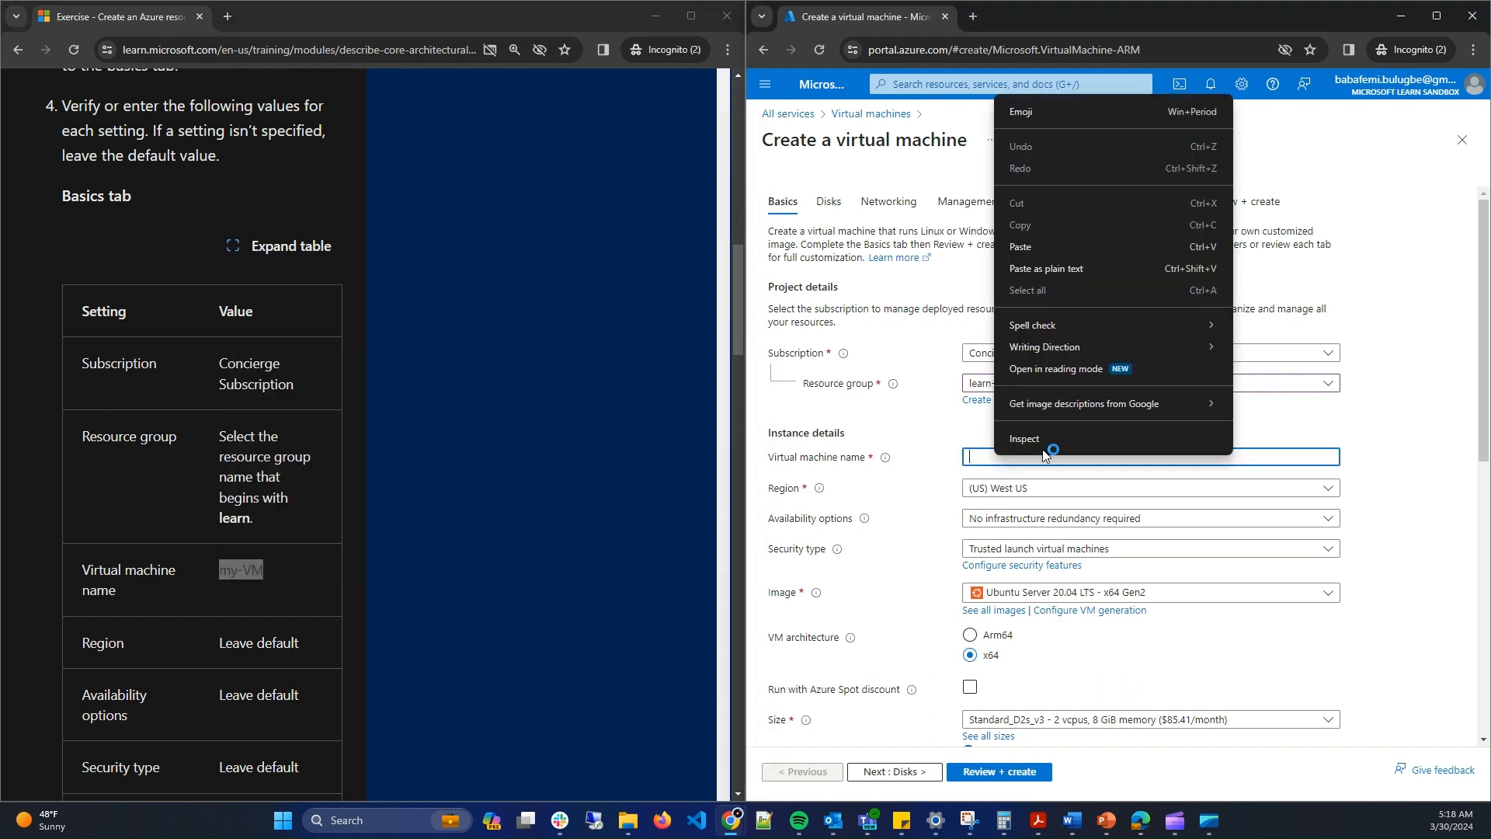
click(1051, 269)
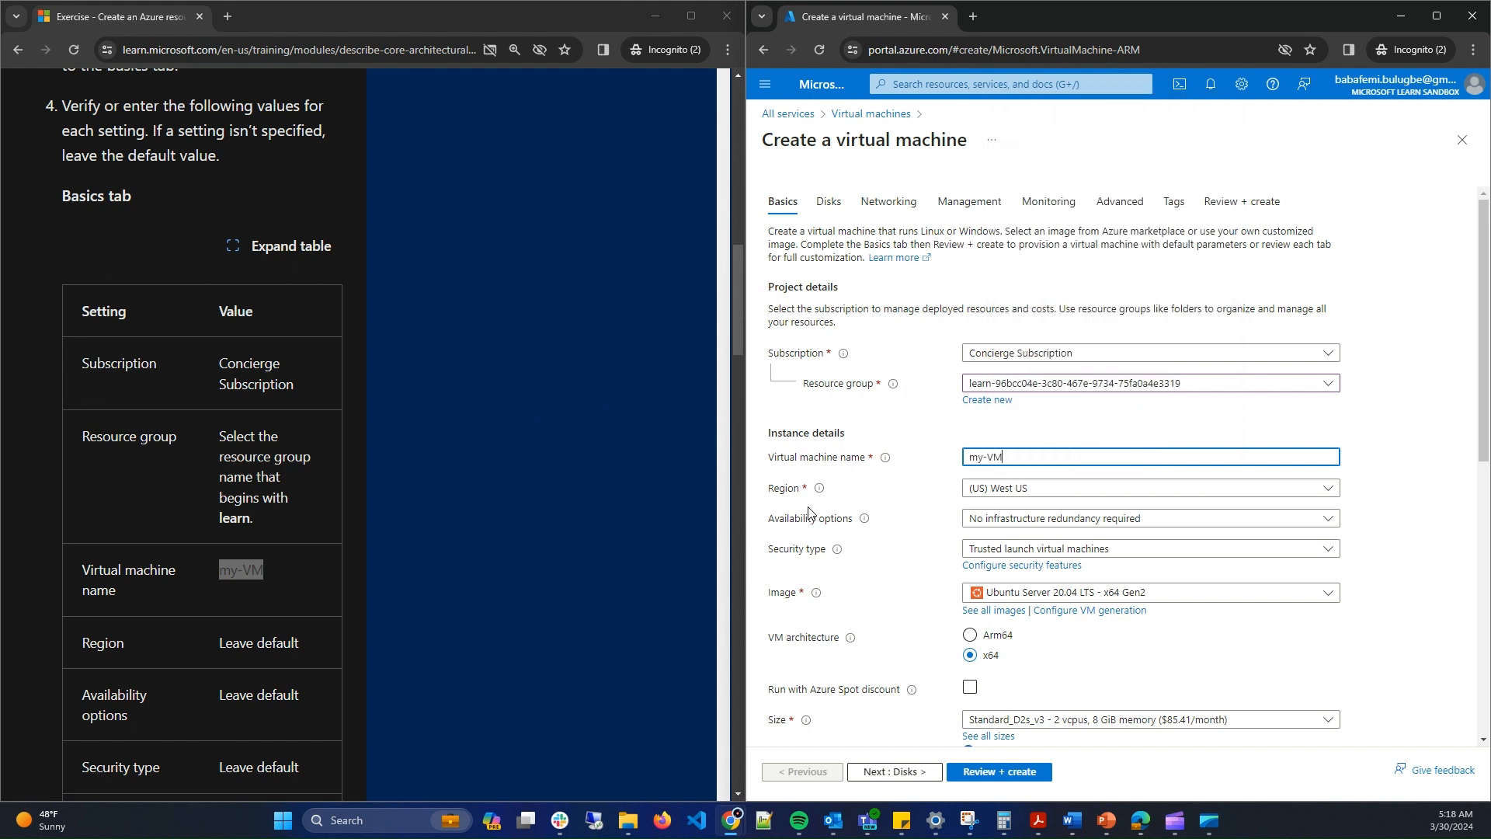
scroll(233, 590, down, 2)
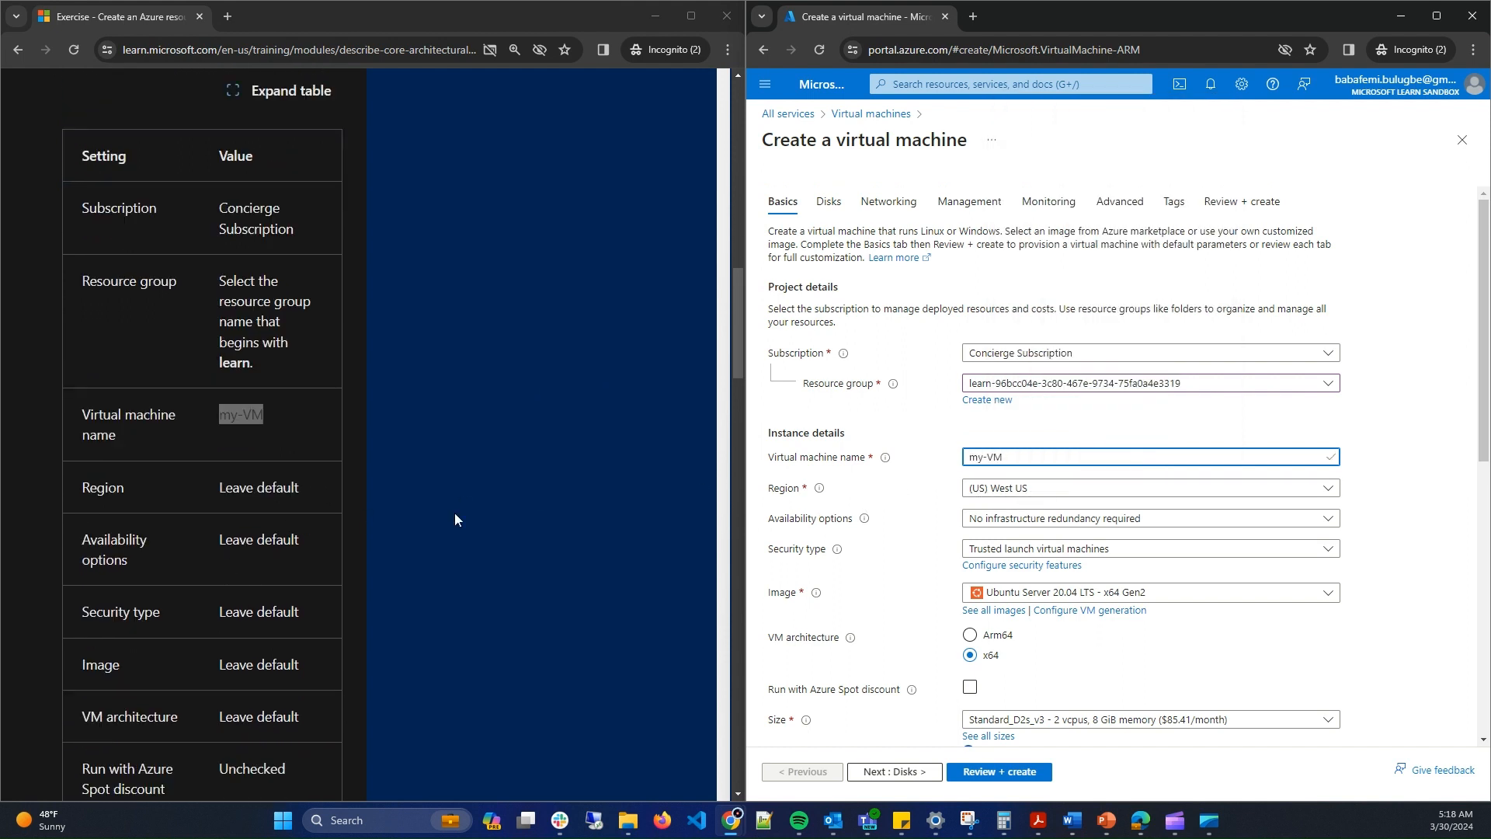
Leave the remaining instance defaults and choose Password as the administrator account's authentication type
scroll(168, 533, down, 1)
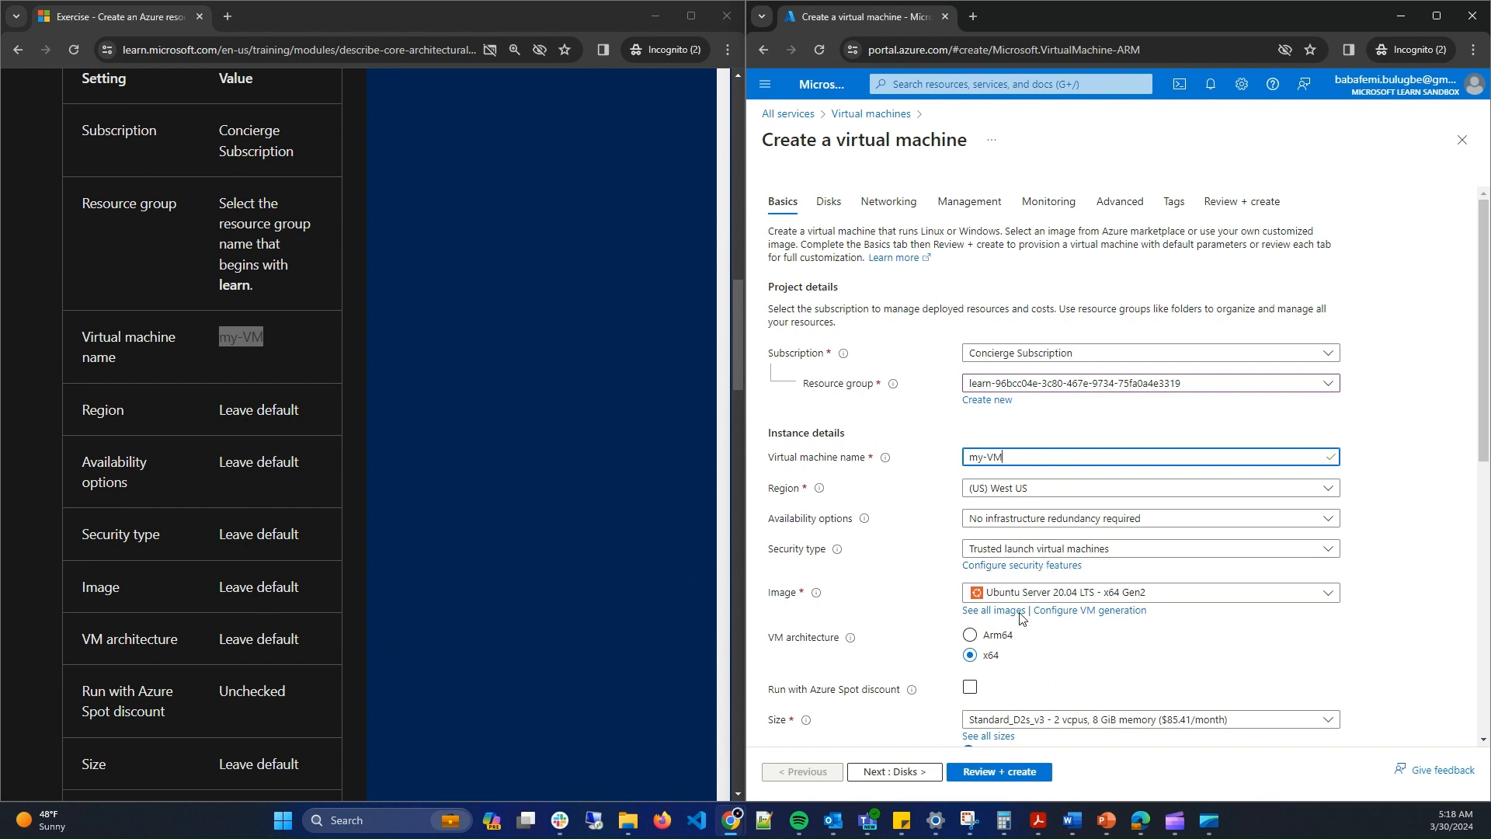
scroll(171, 626, down, 2)
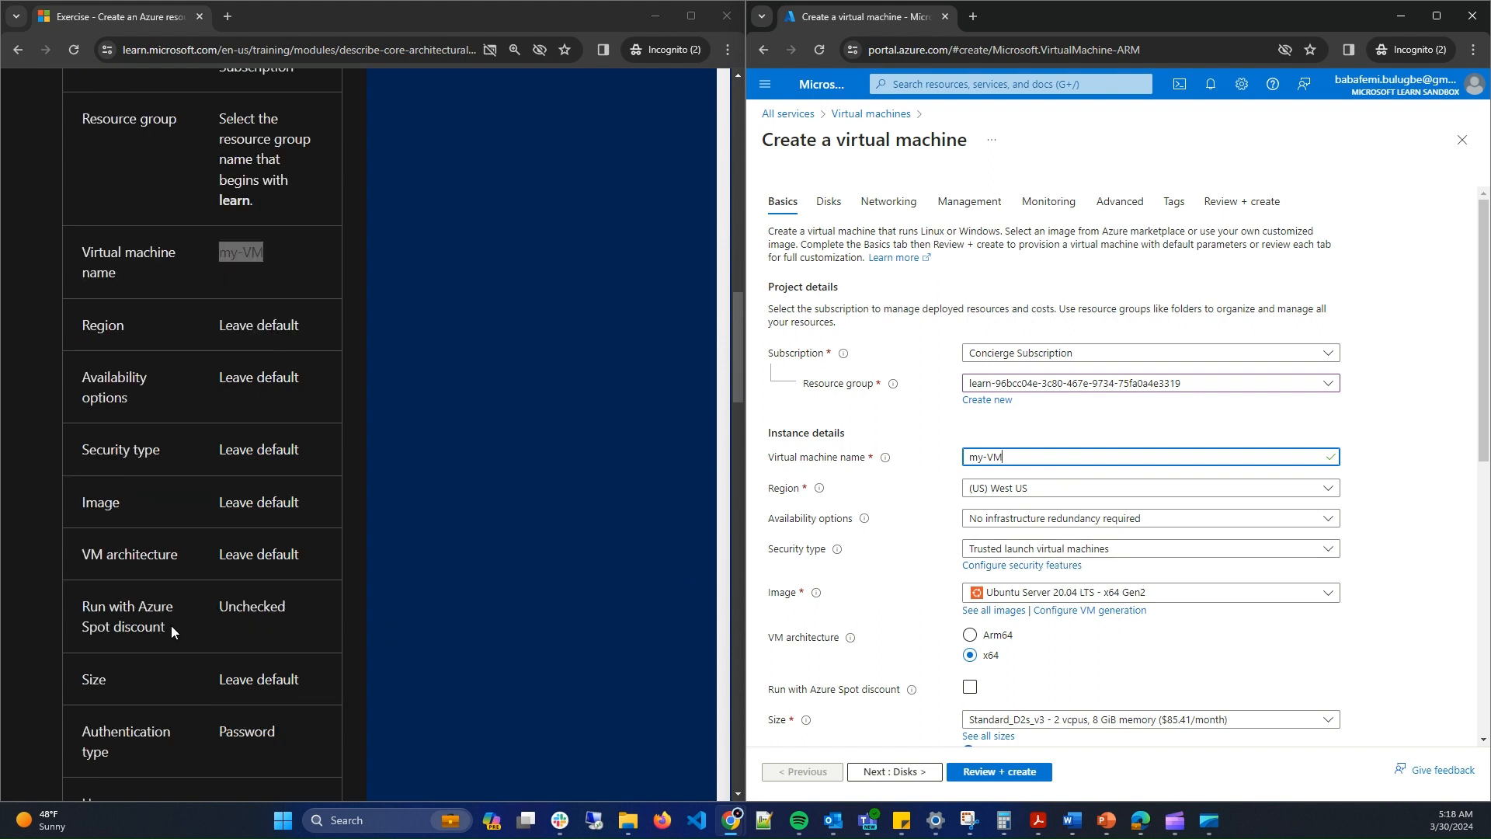
scroll(995, 656, down, 1)
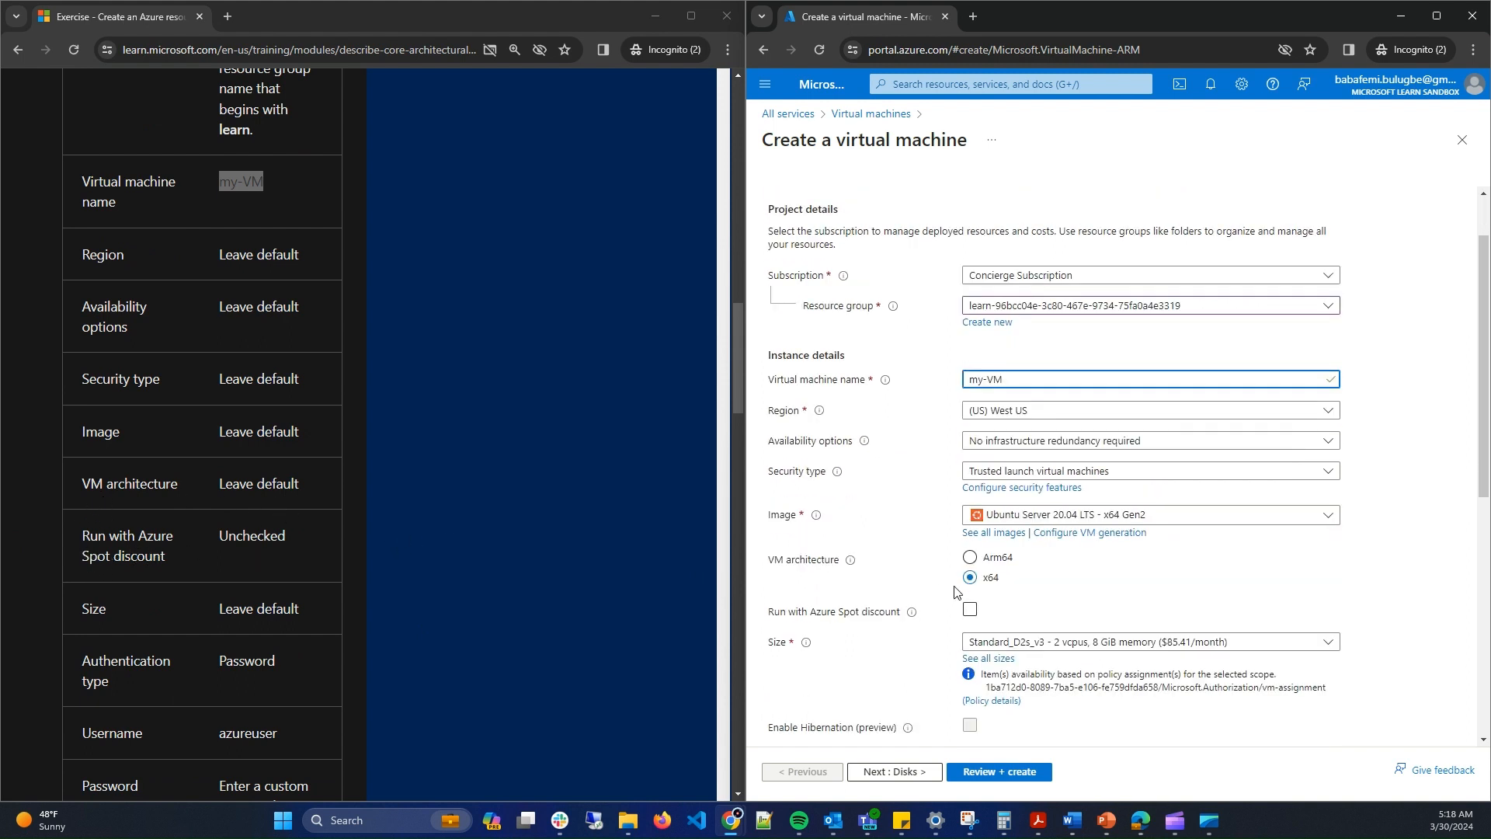
click(968, 613)
scroll(148, 592, down, 1)
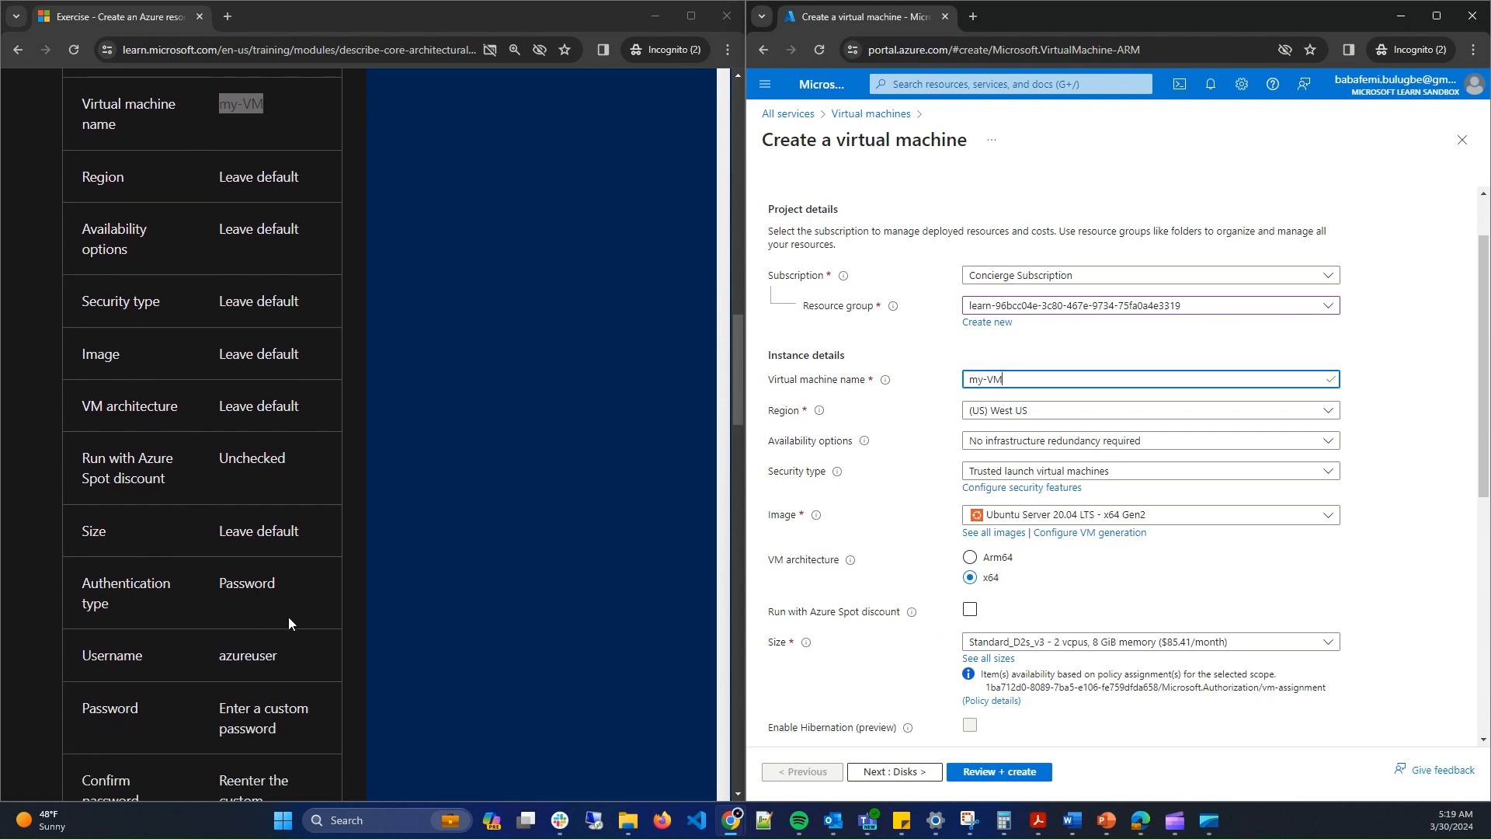
scroll(985, 640, down, 3)
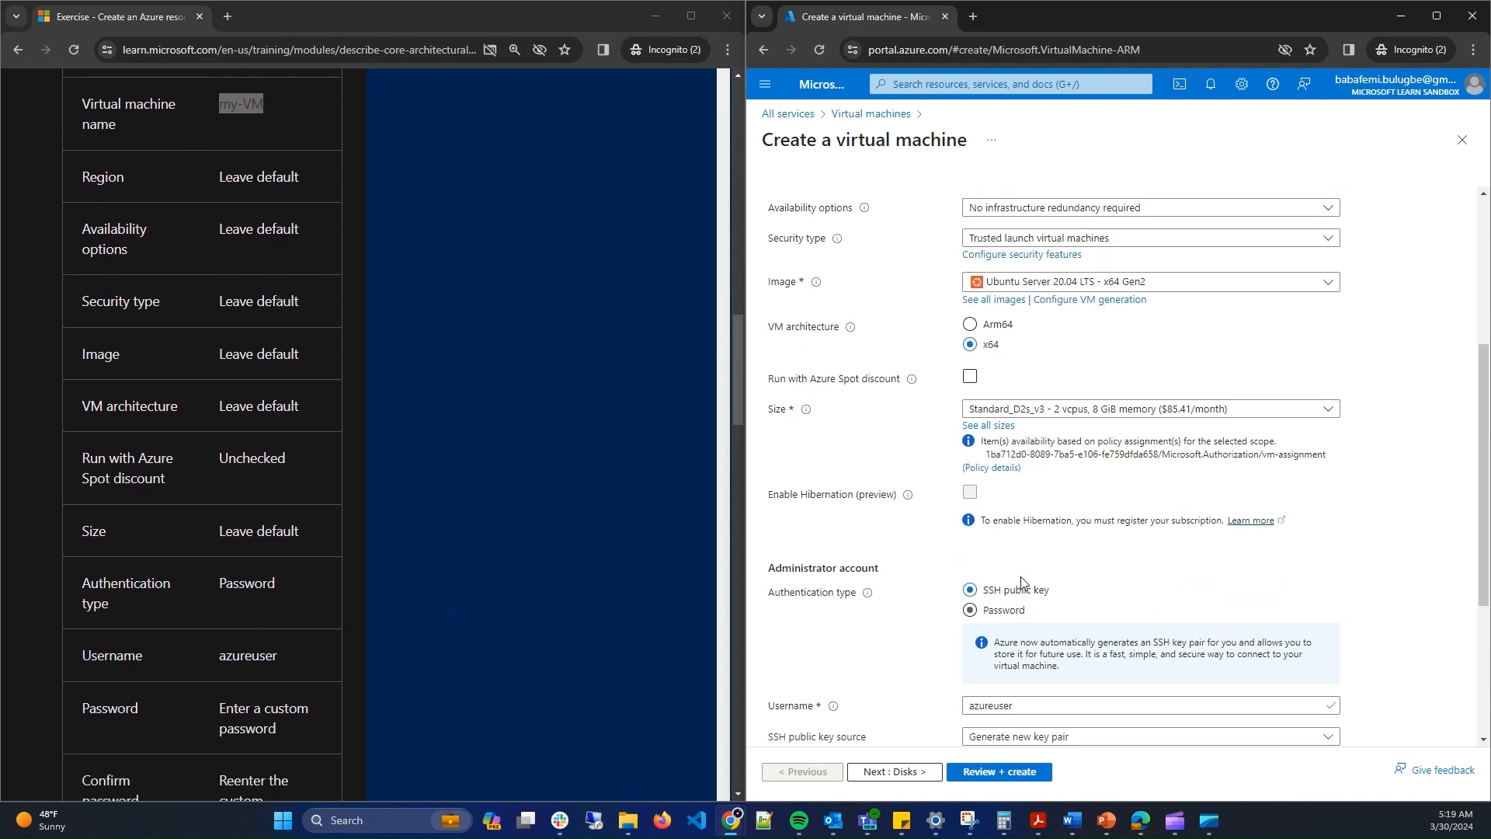
click(970, 611)
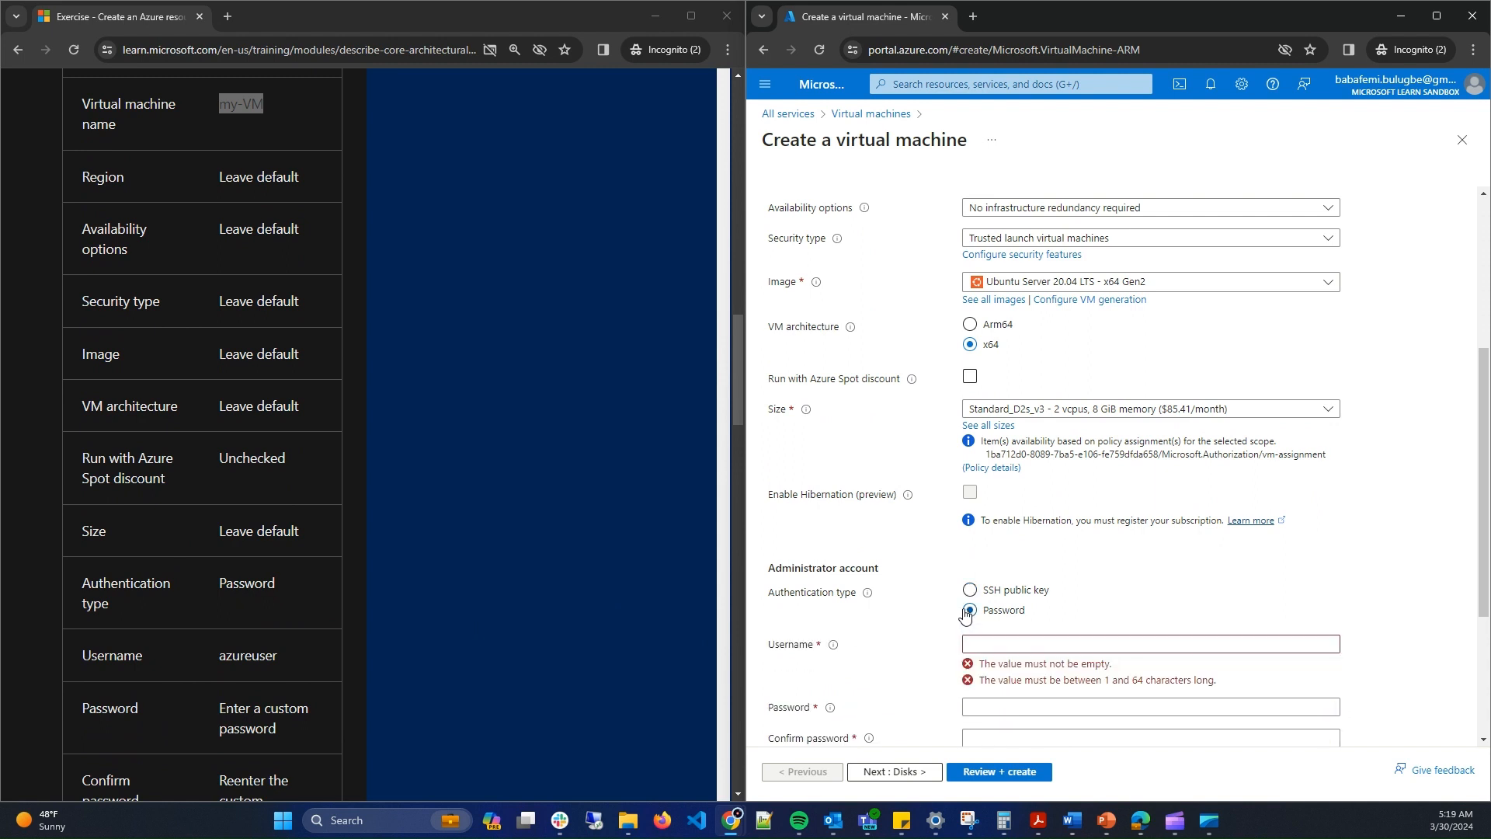
Copy azureuser from the instructions and paste it as the administrator username
scroll(966, 616, down, 2)
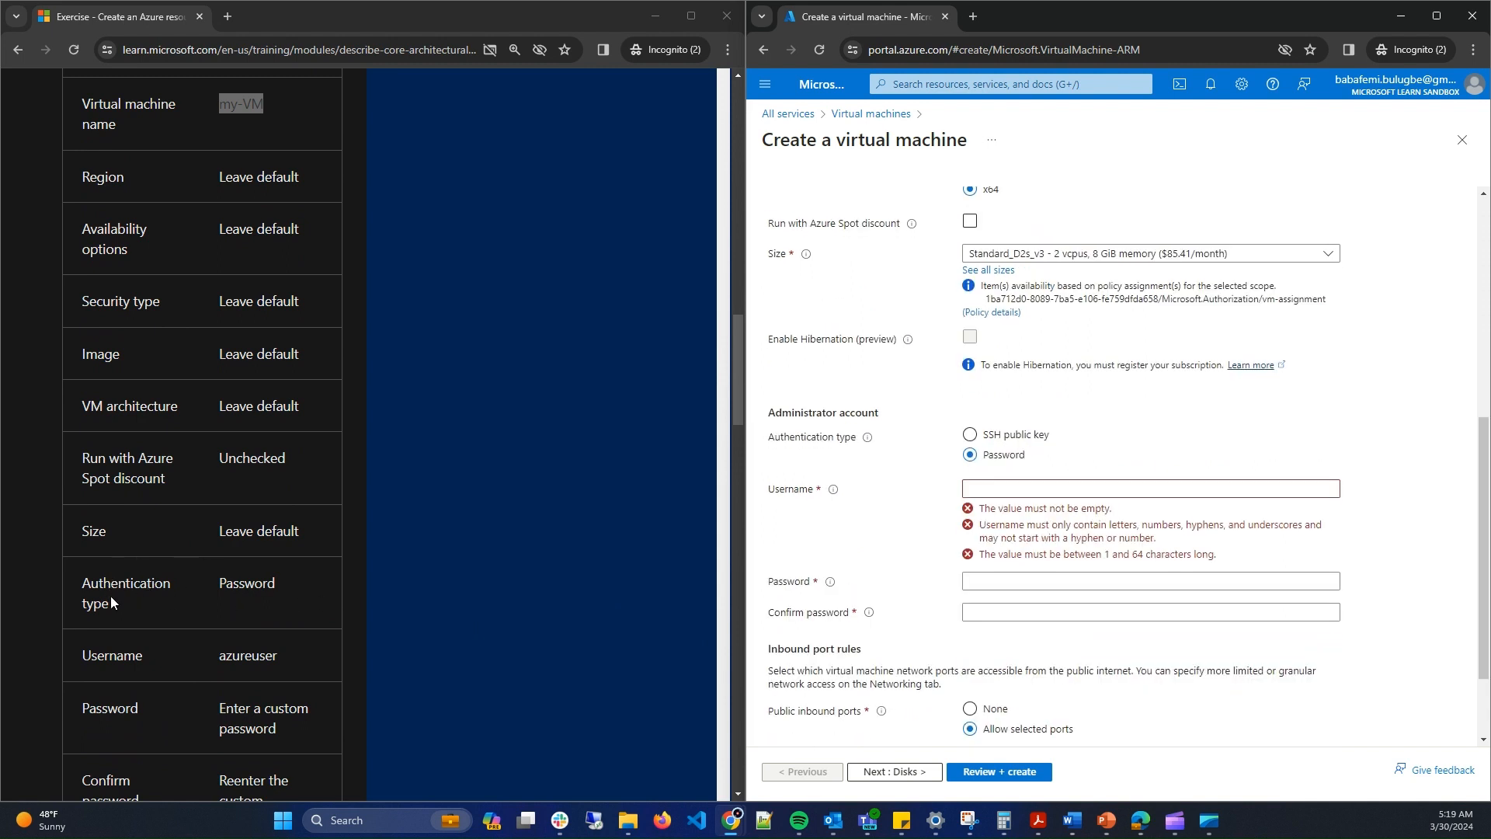
double_click(242, 658)
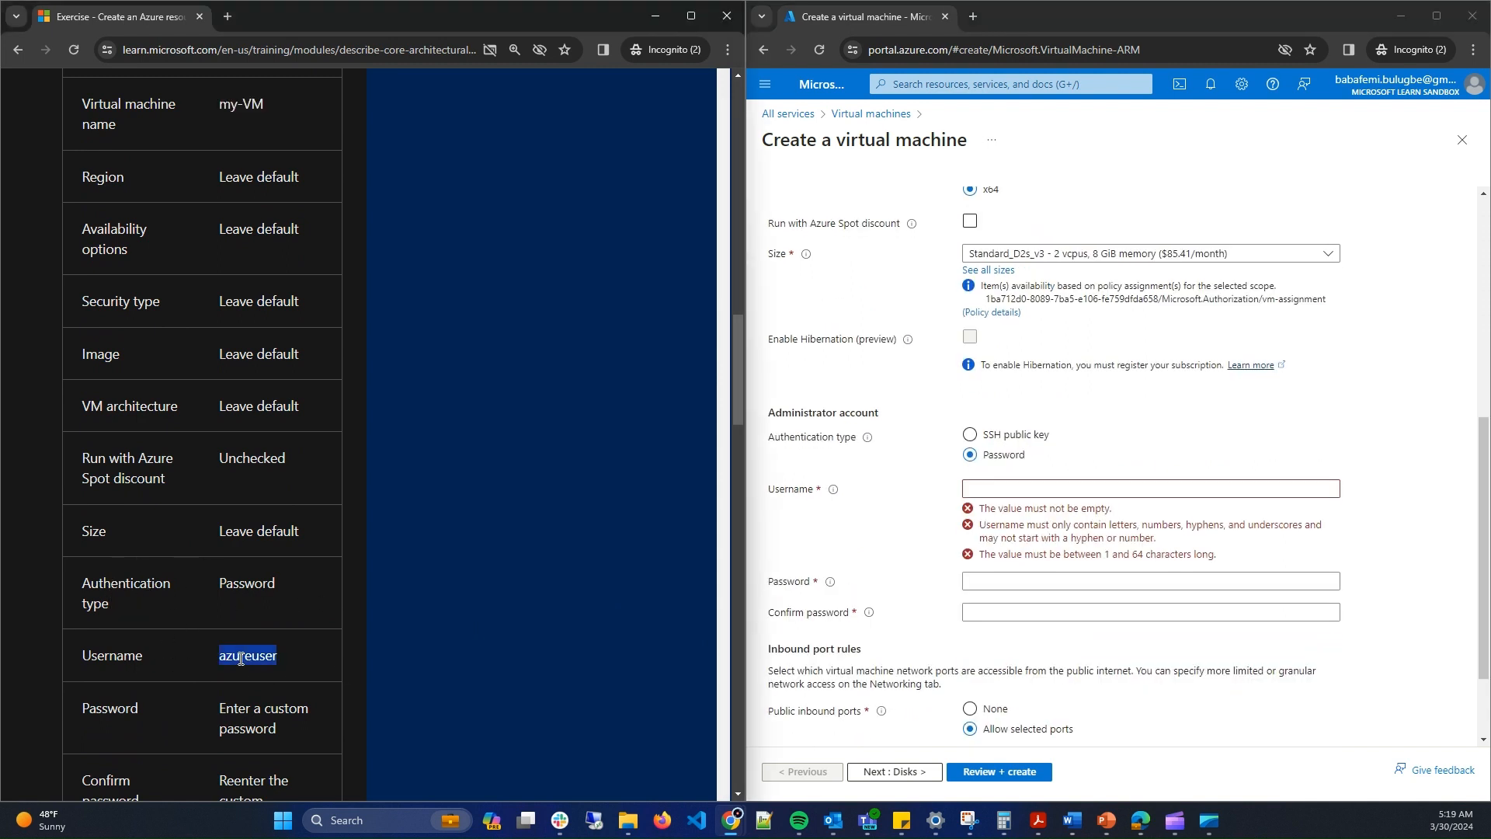
right_click(241, 659)
click(287, 469)
click(979, 488)
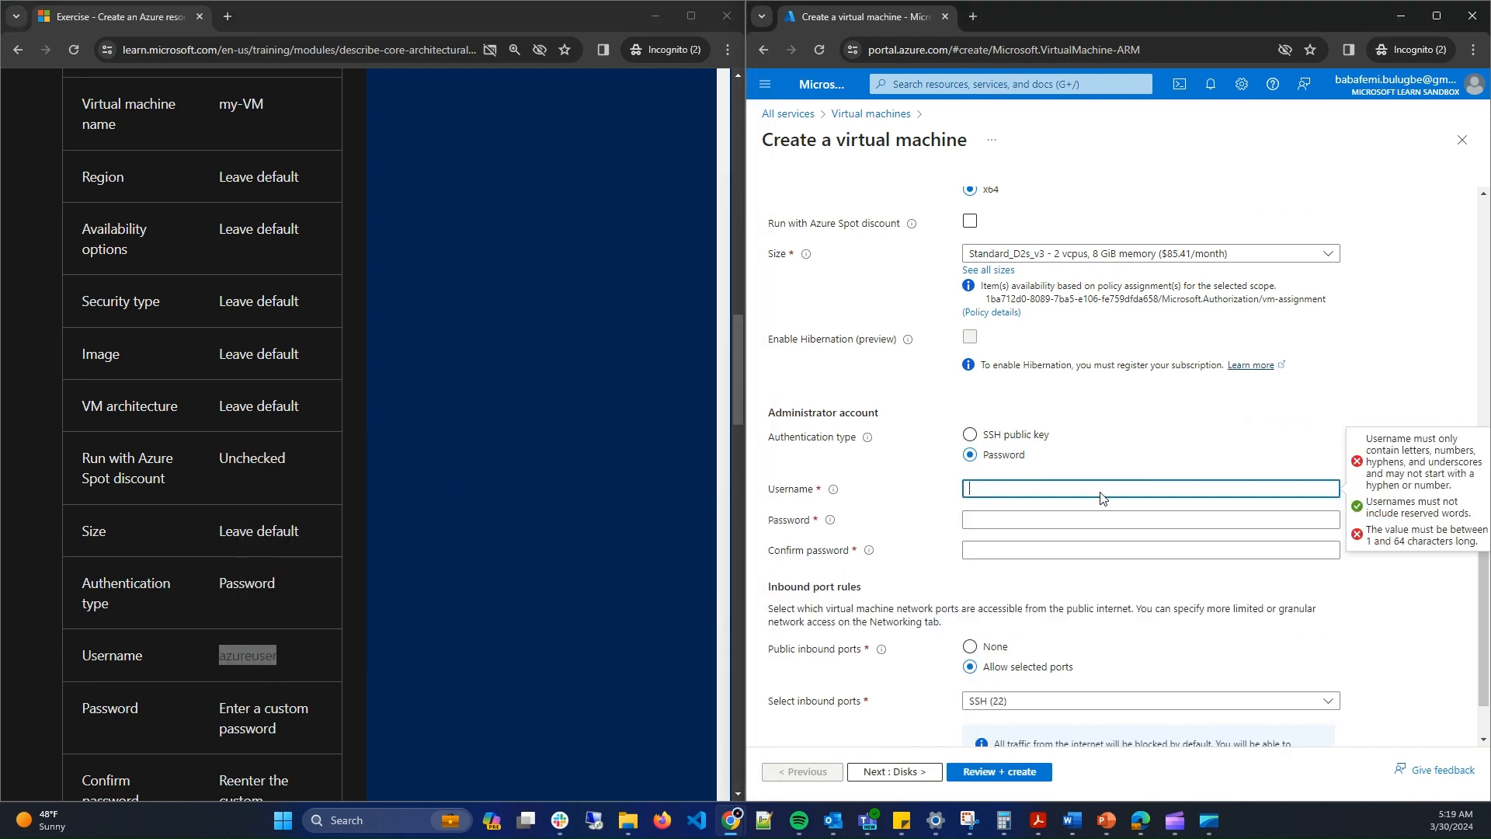
right_click(1062, 501)
click(996, 495)
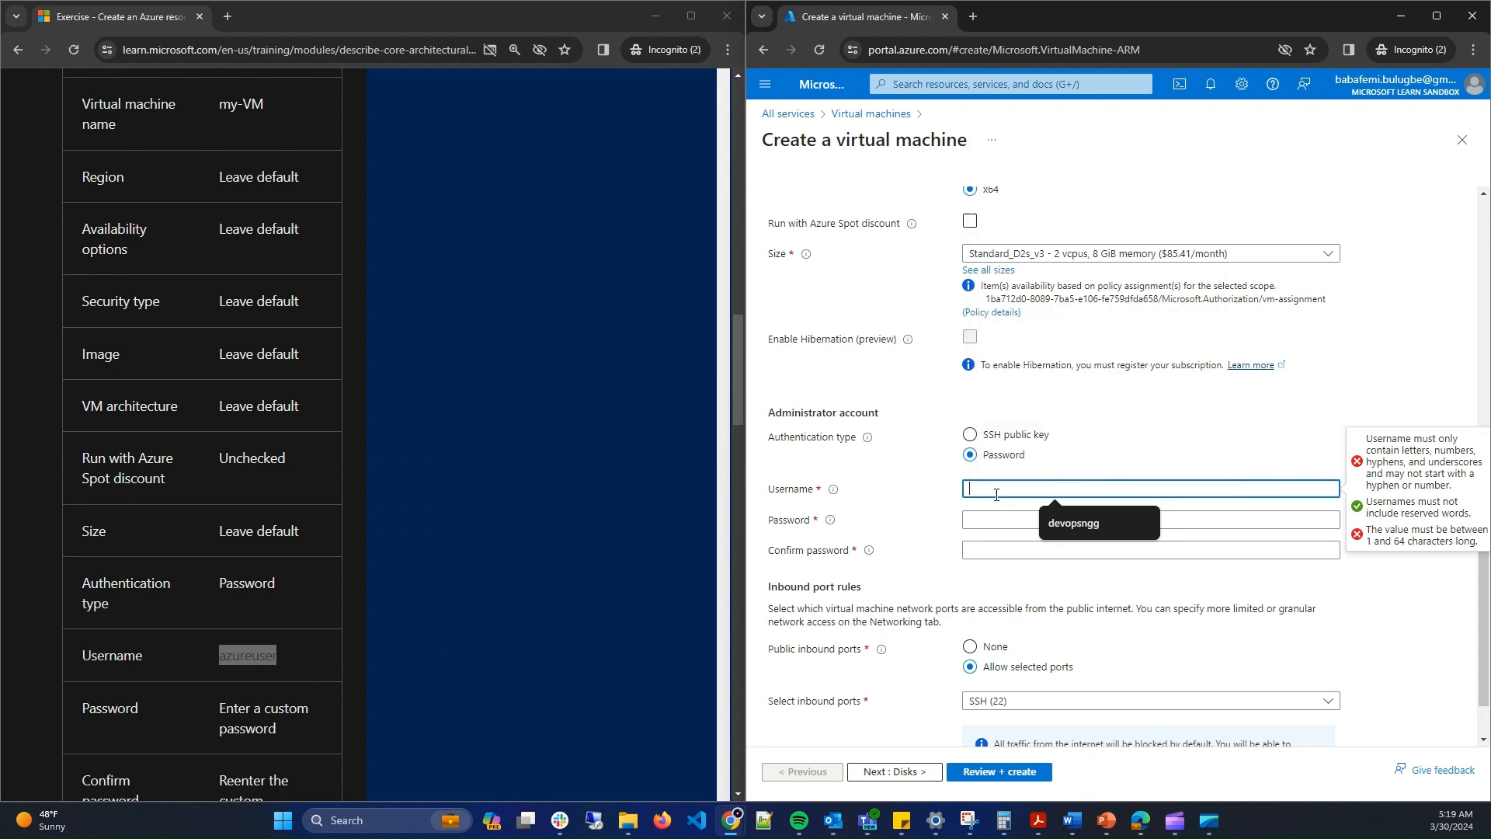
key(ctrl+v)
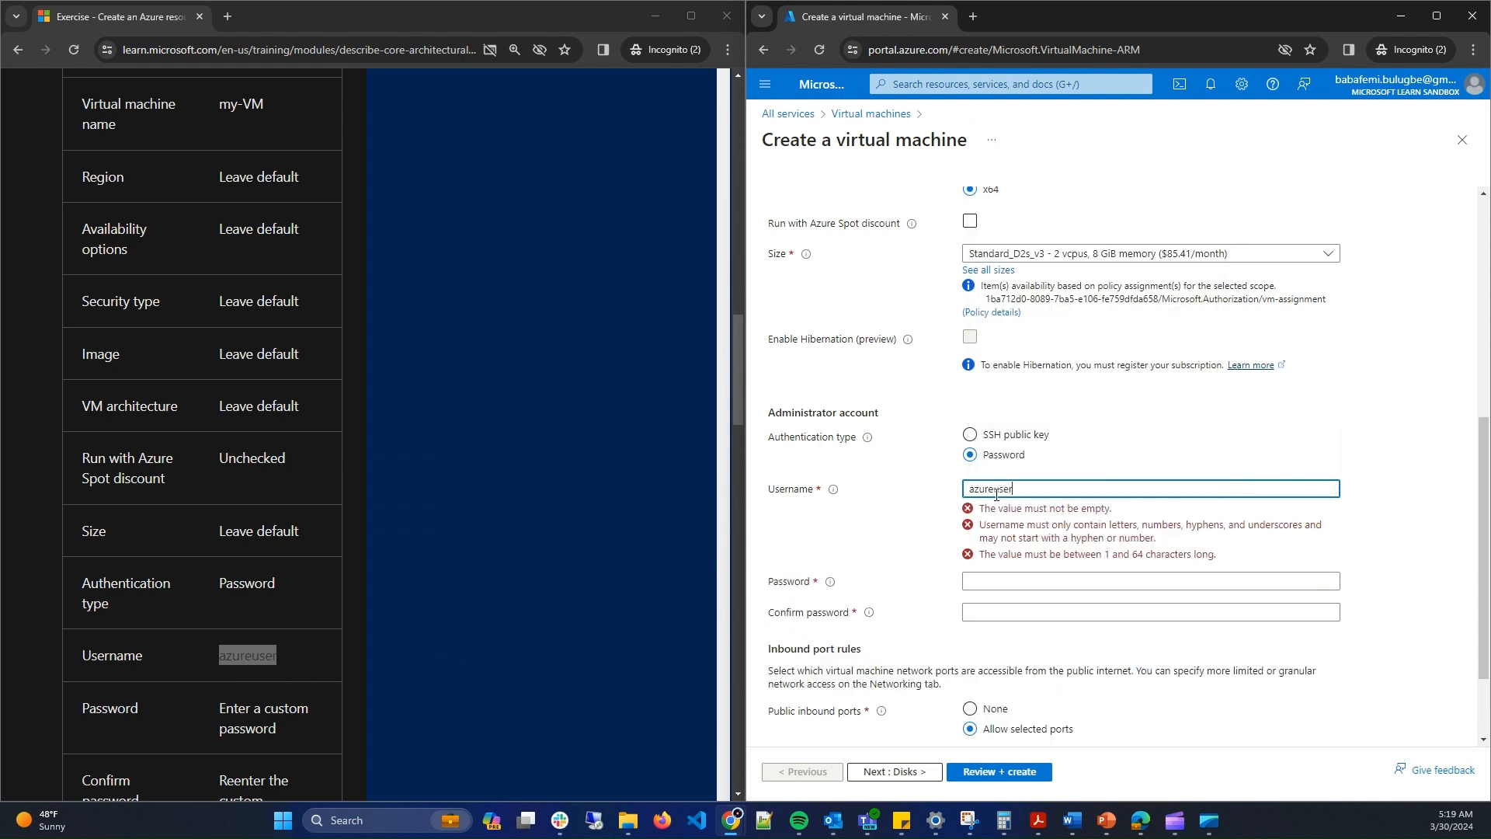
Enter a custom administrator password and re-enter it in the Confirm password field
scroll(239, 605, down, 1)
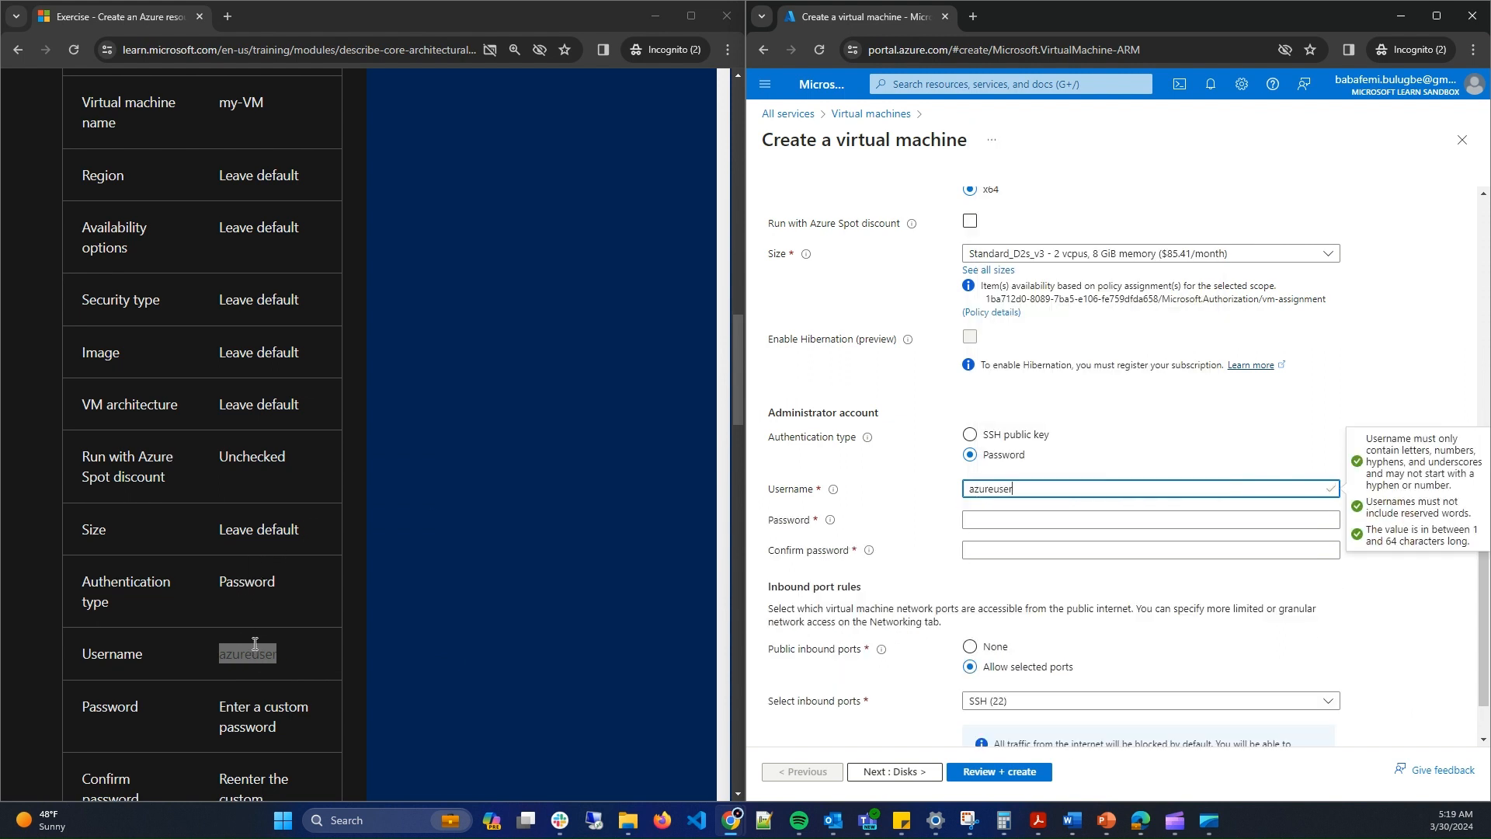
click(1013, 520)
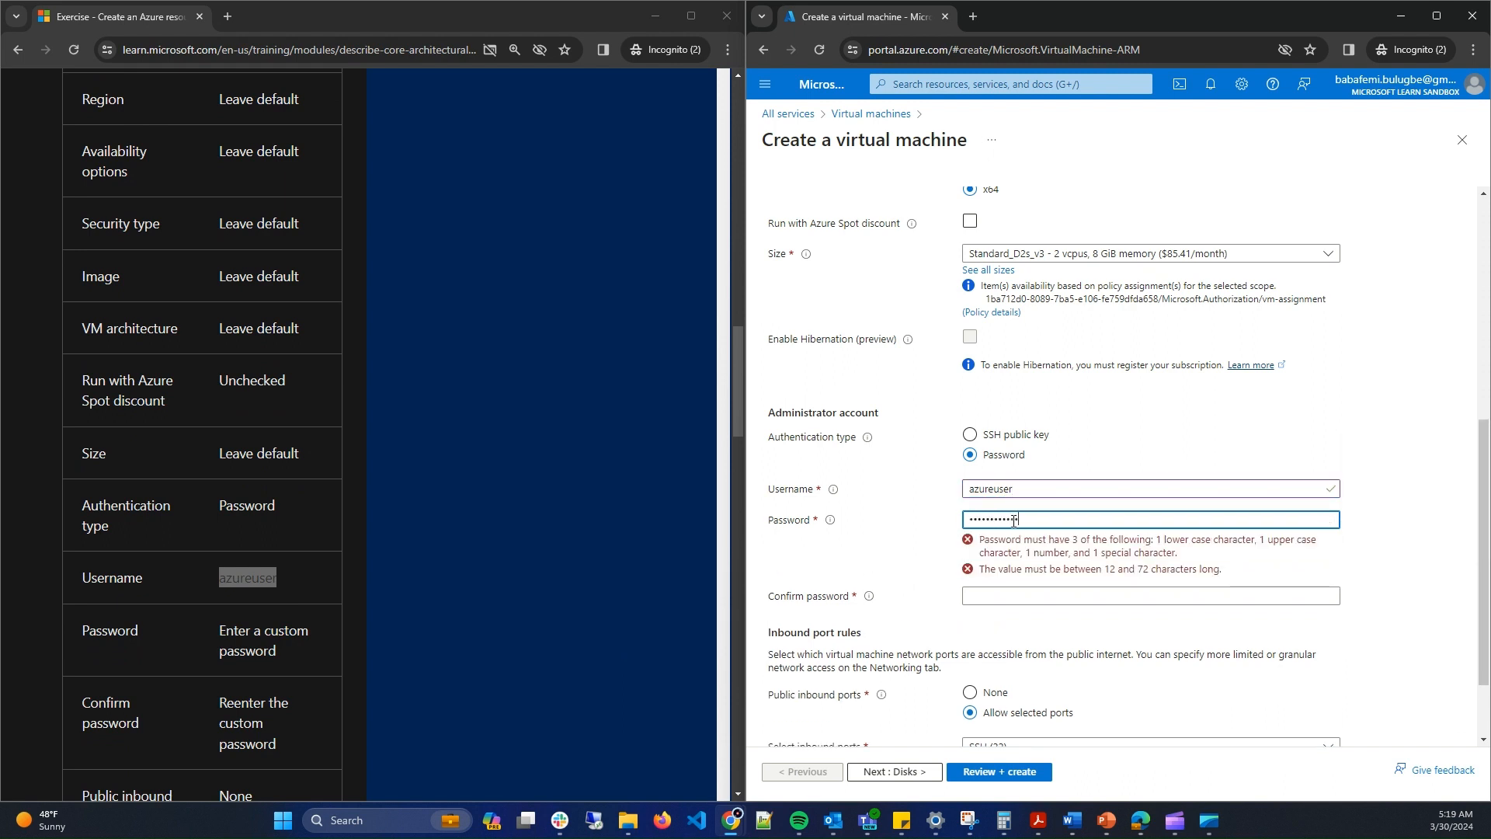
key(Tab)
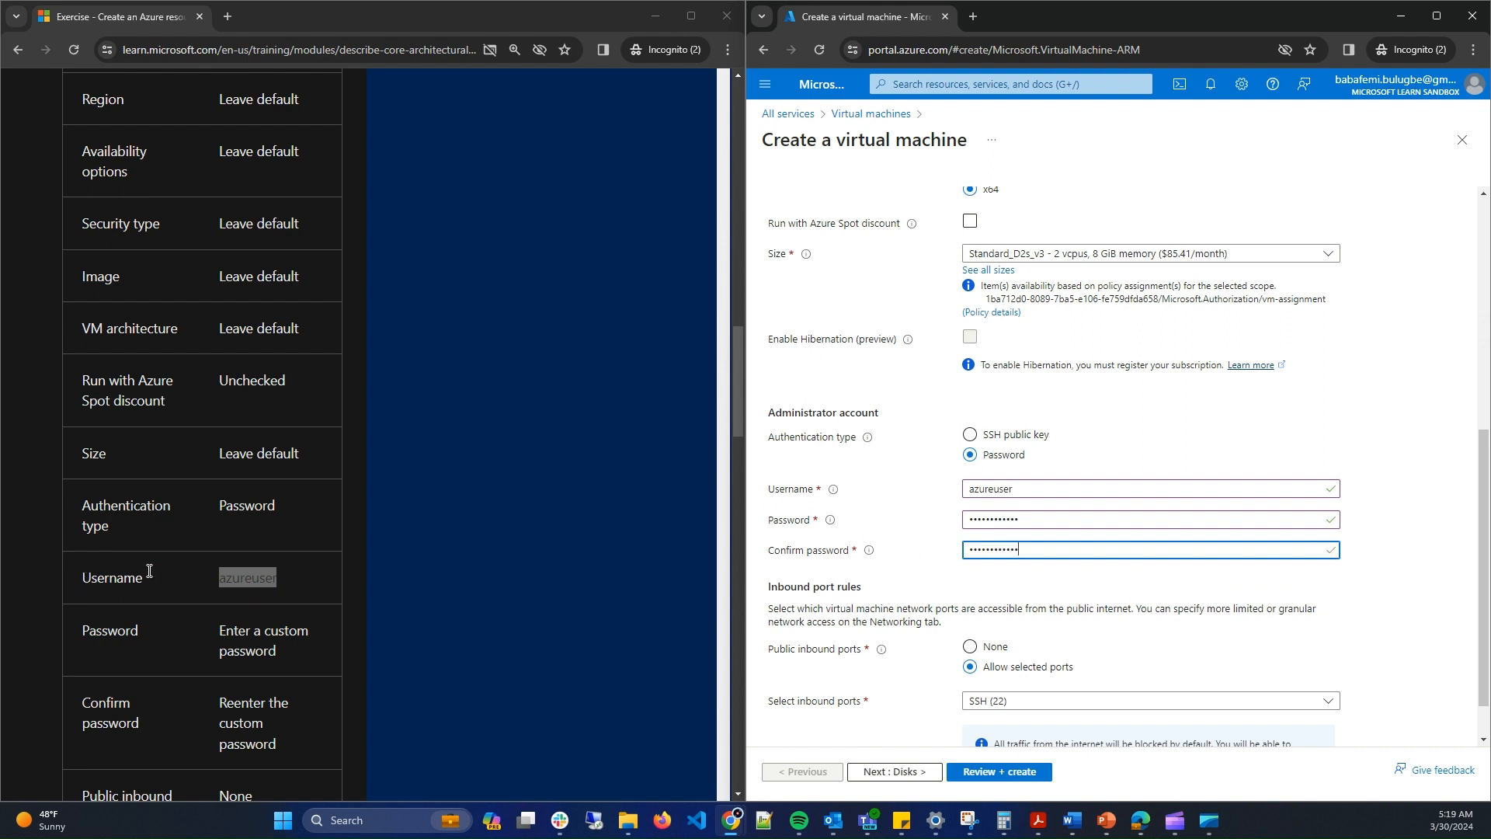
Set public inbound ports to None and proceed to Review + create
scroll(149, 571, down, 2)
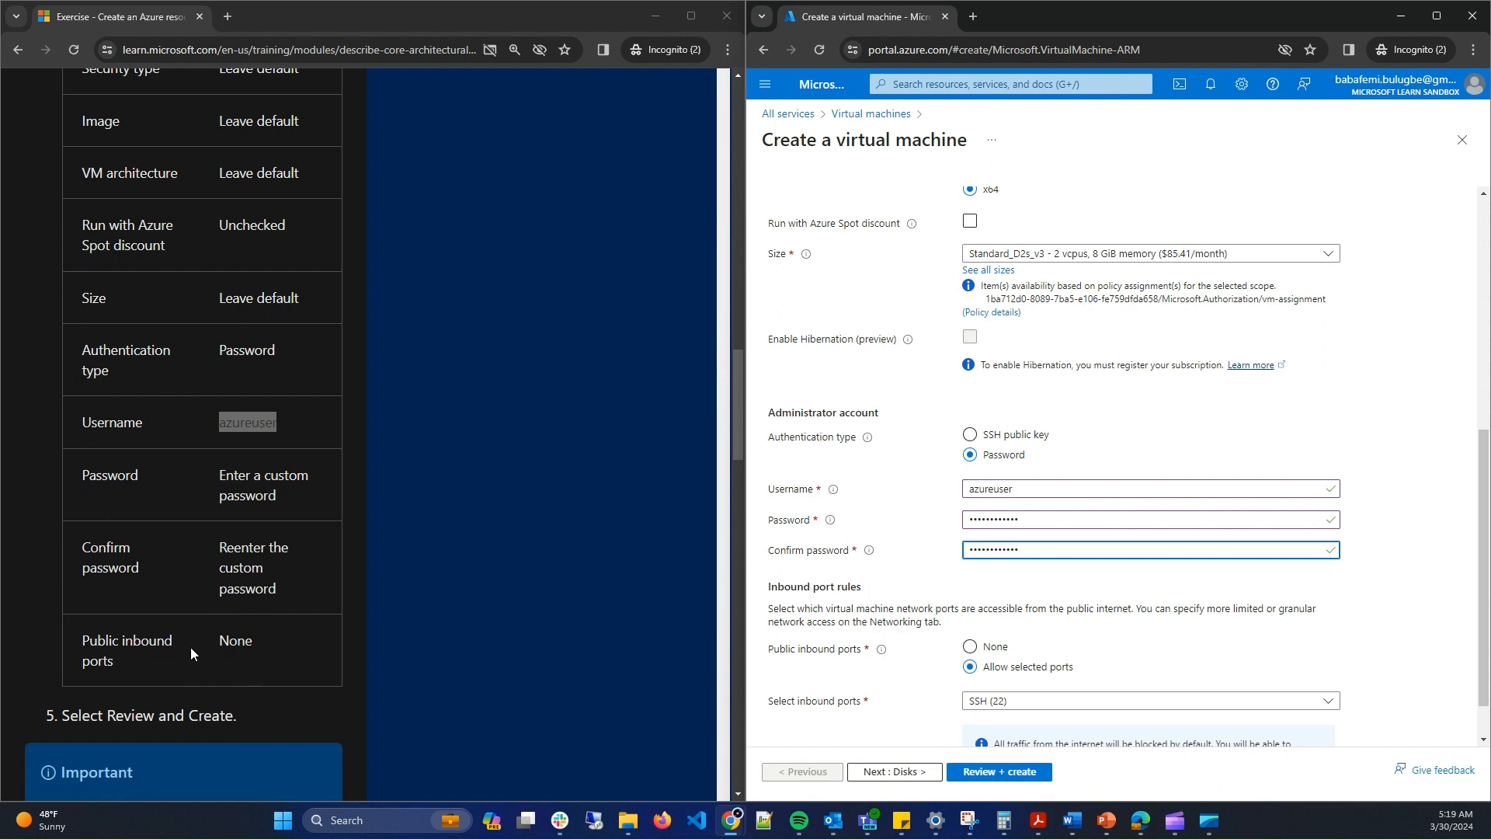
click(995, 647)
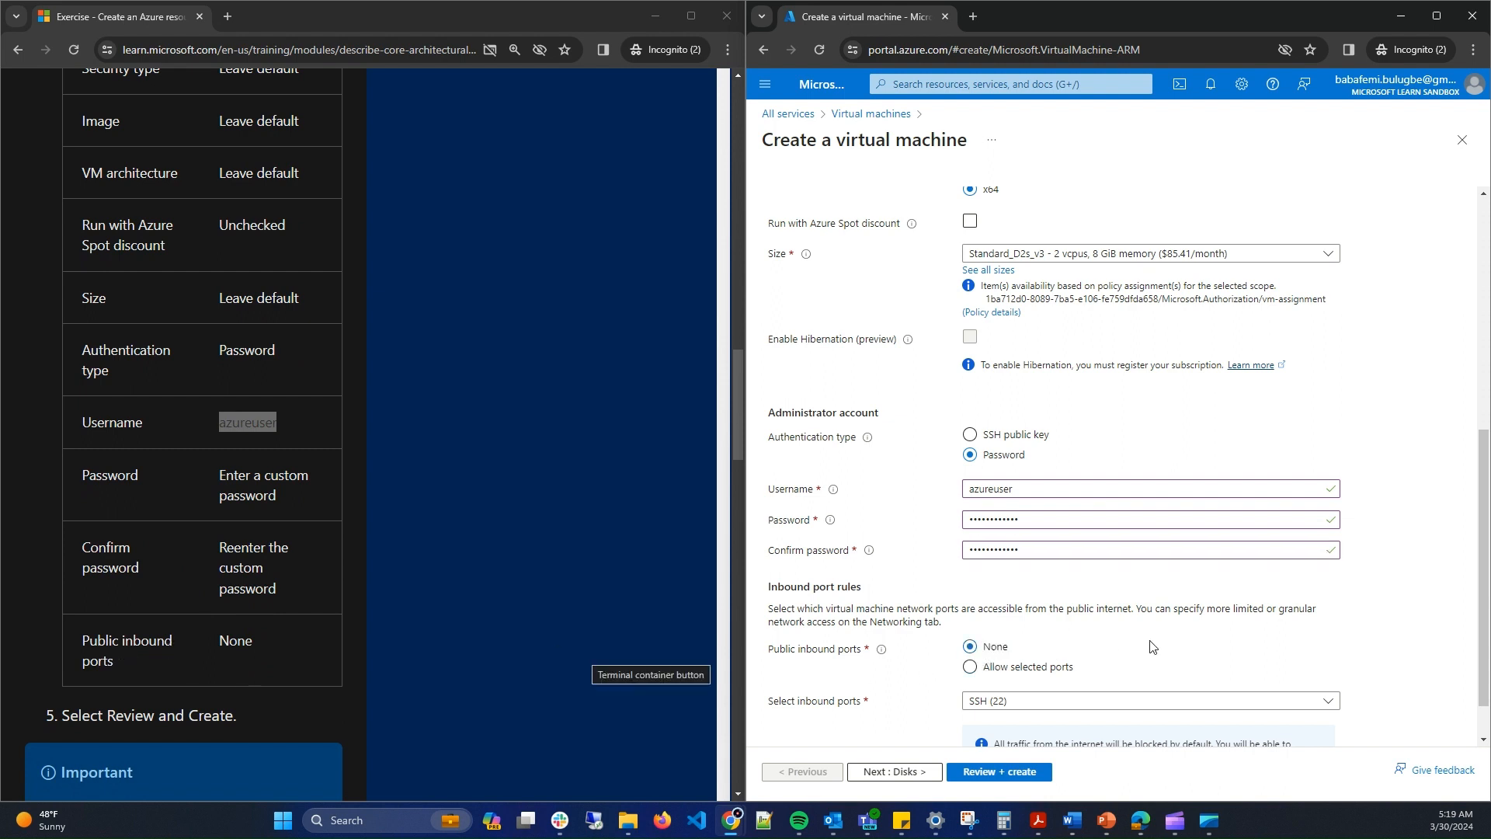
scroll(1158, 646, down, 1)
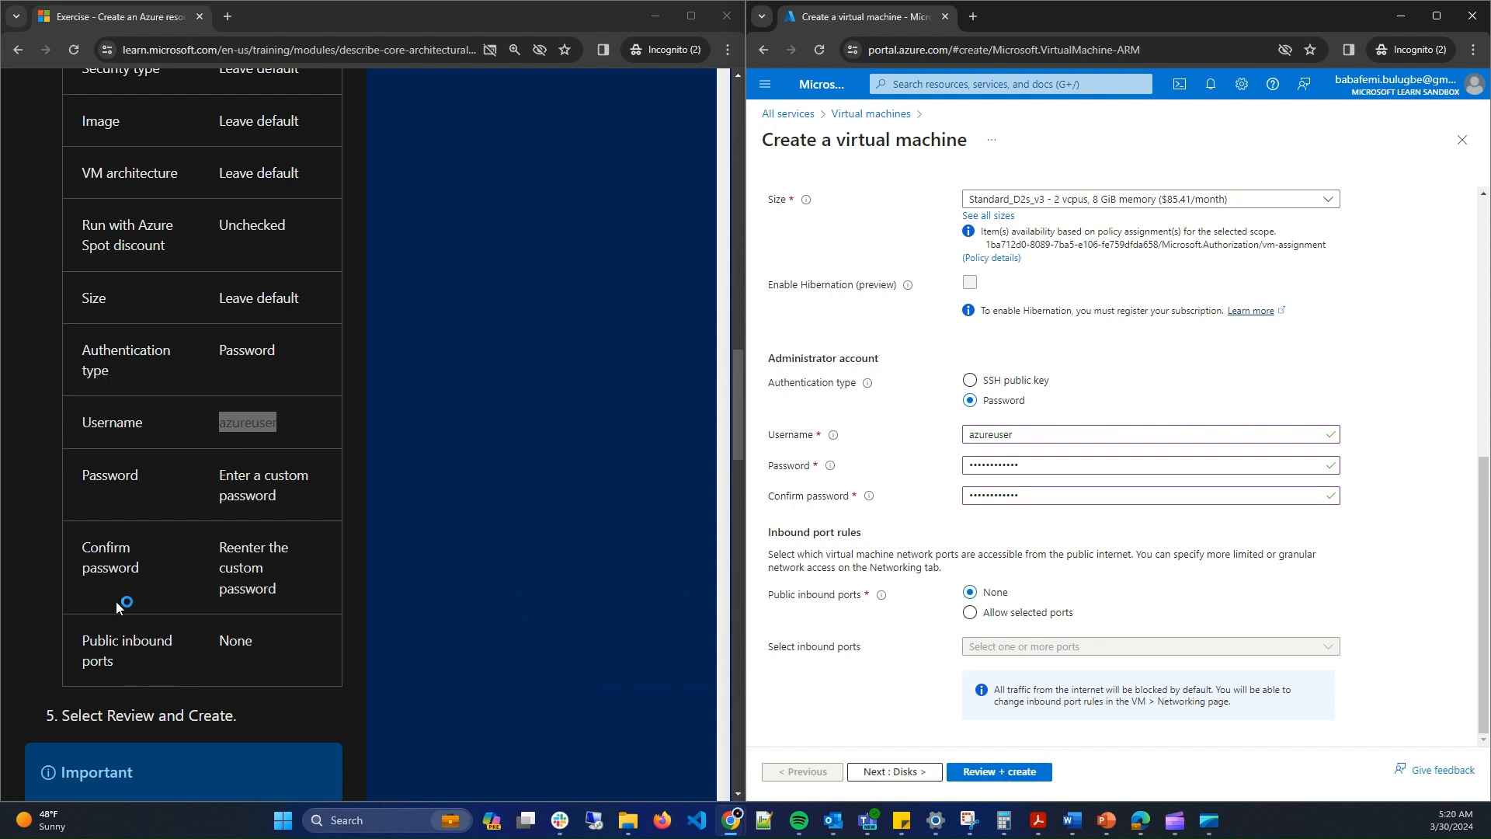
scroll(115, 601, down, 4)
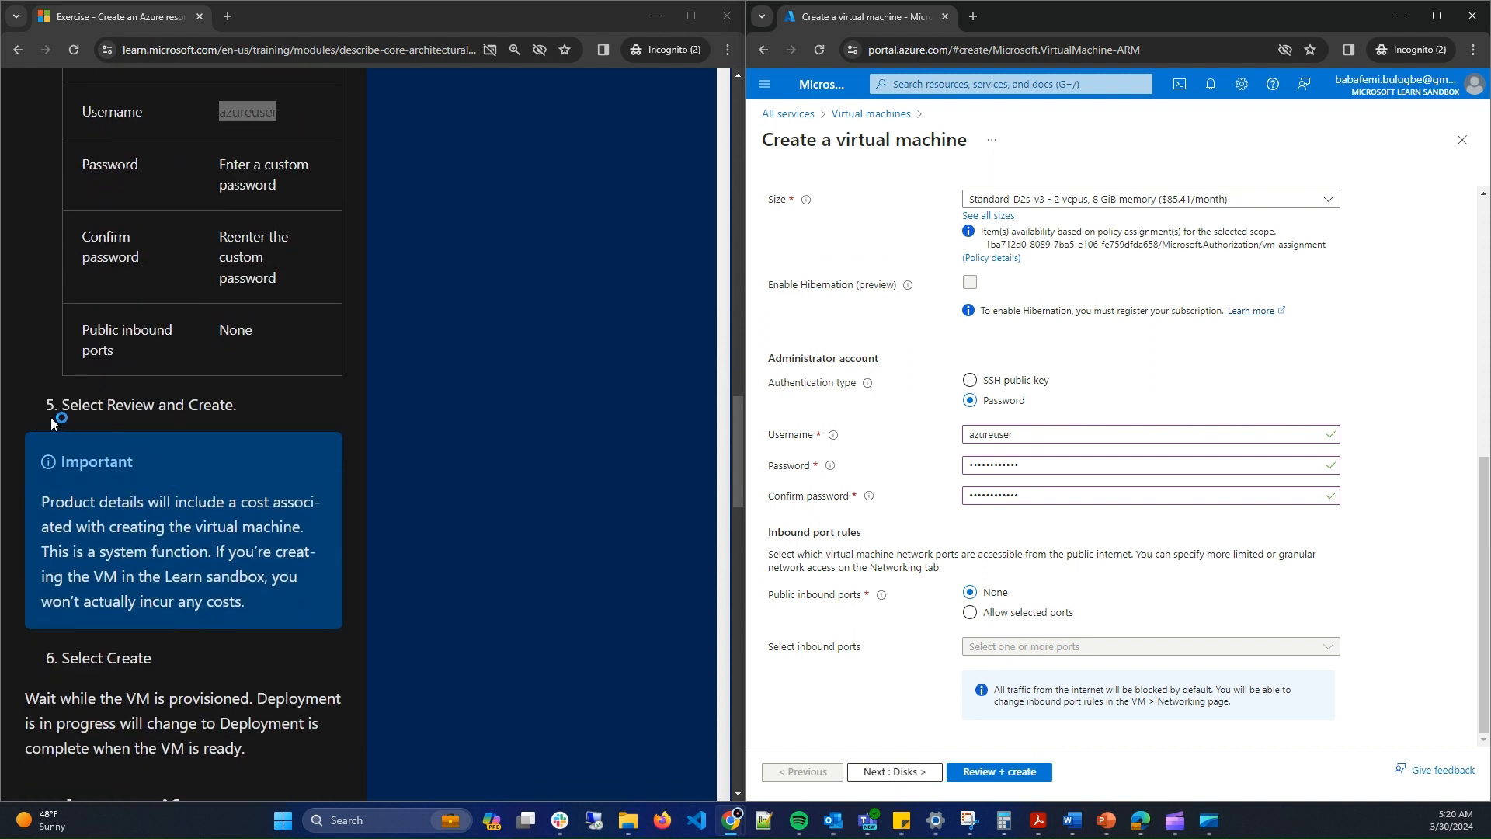
click(1013, 772)
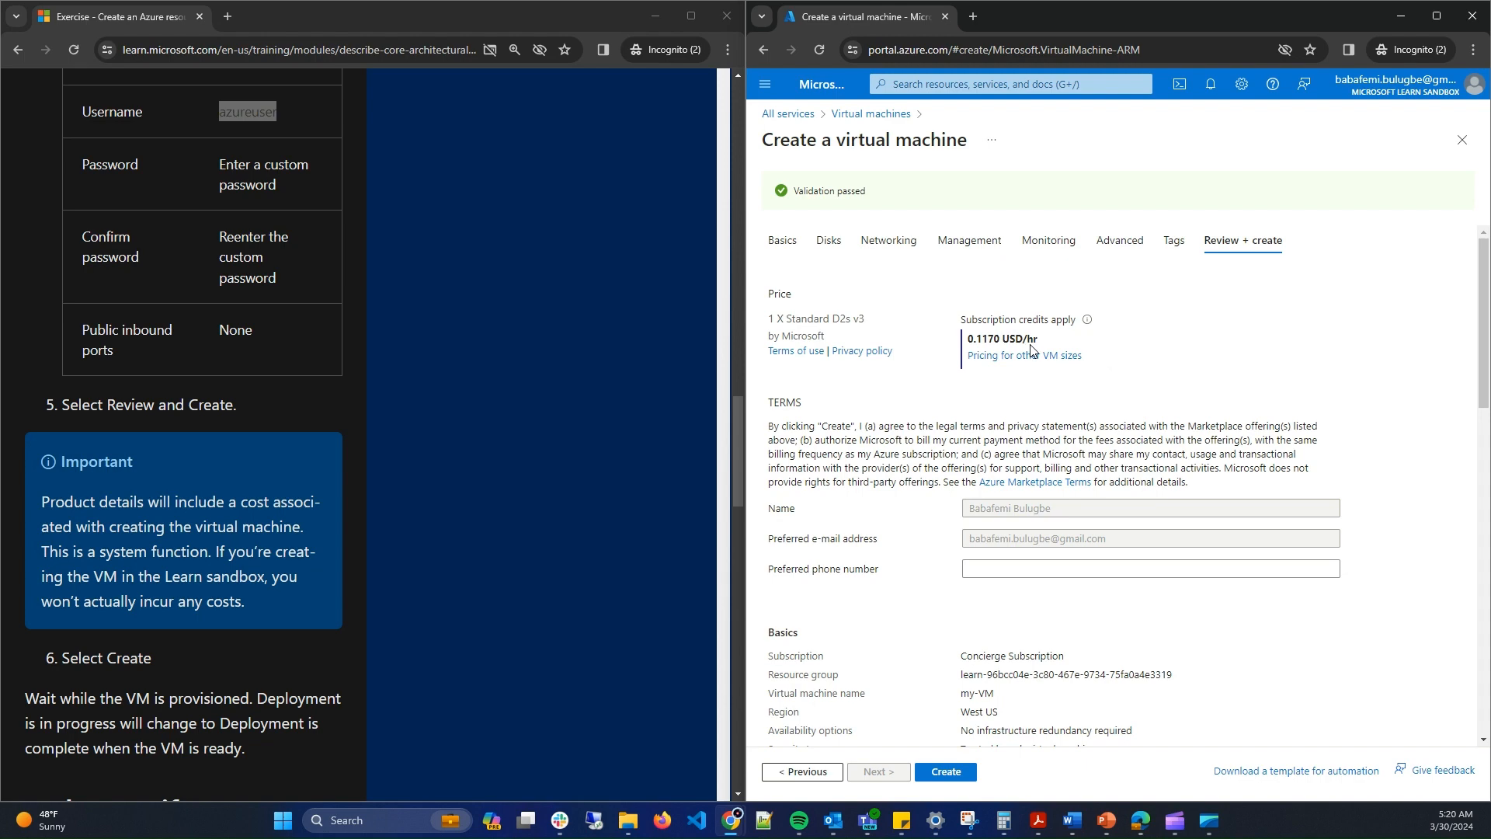
Review the validated summary of basics, disks, networking, management, monitoring and advanced settings
scroll(1031, 351, down, 4)
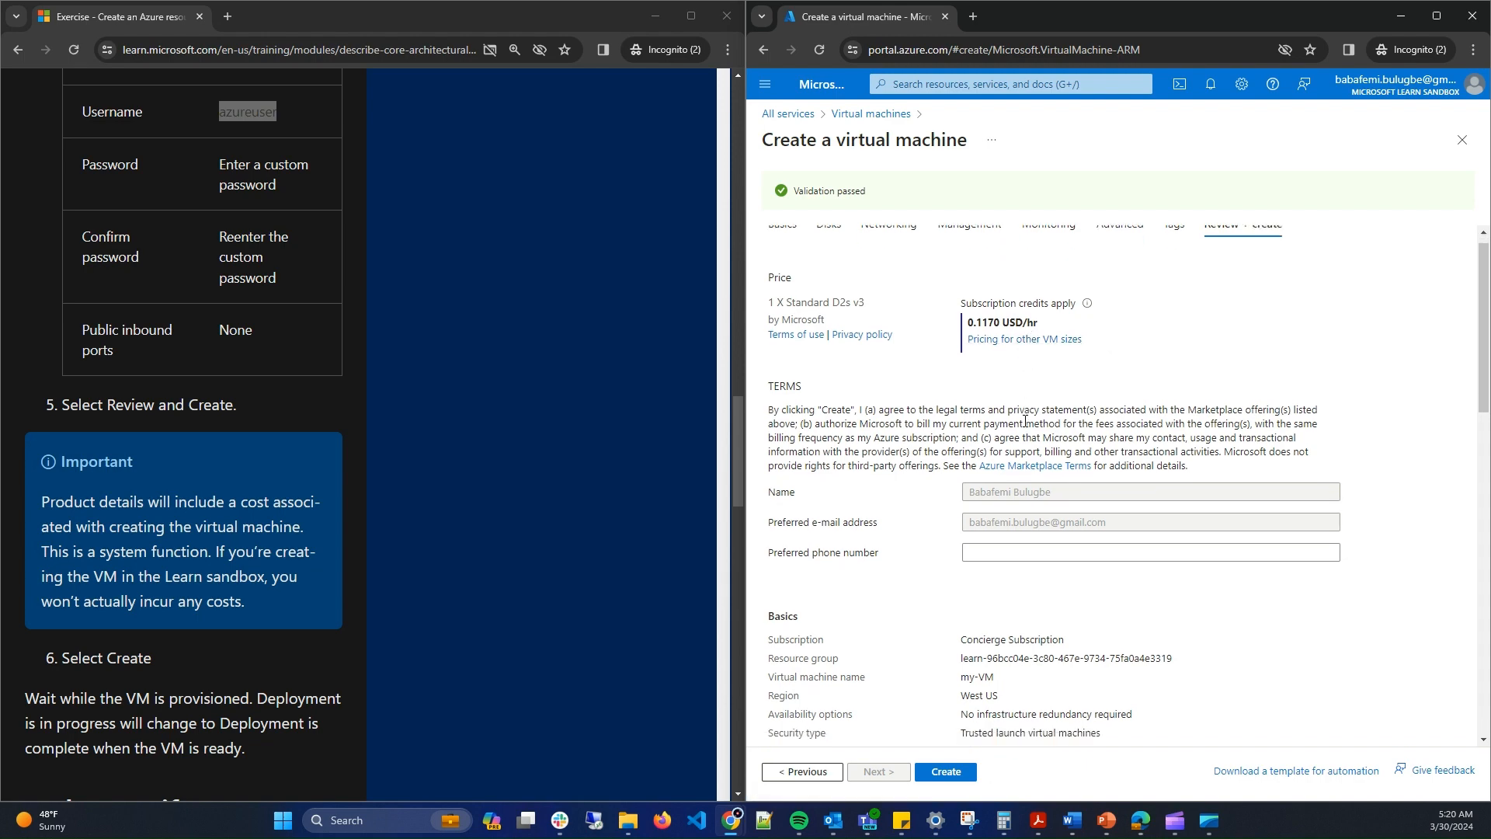
scroll(1013, 440, down, 3)
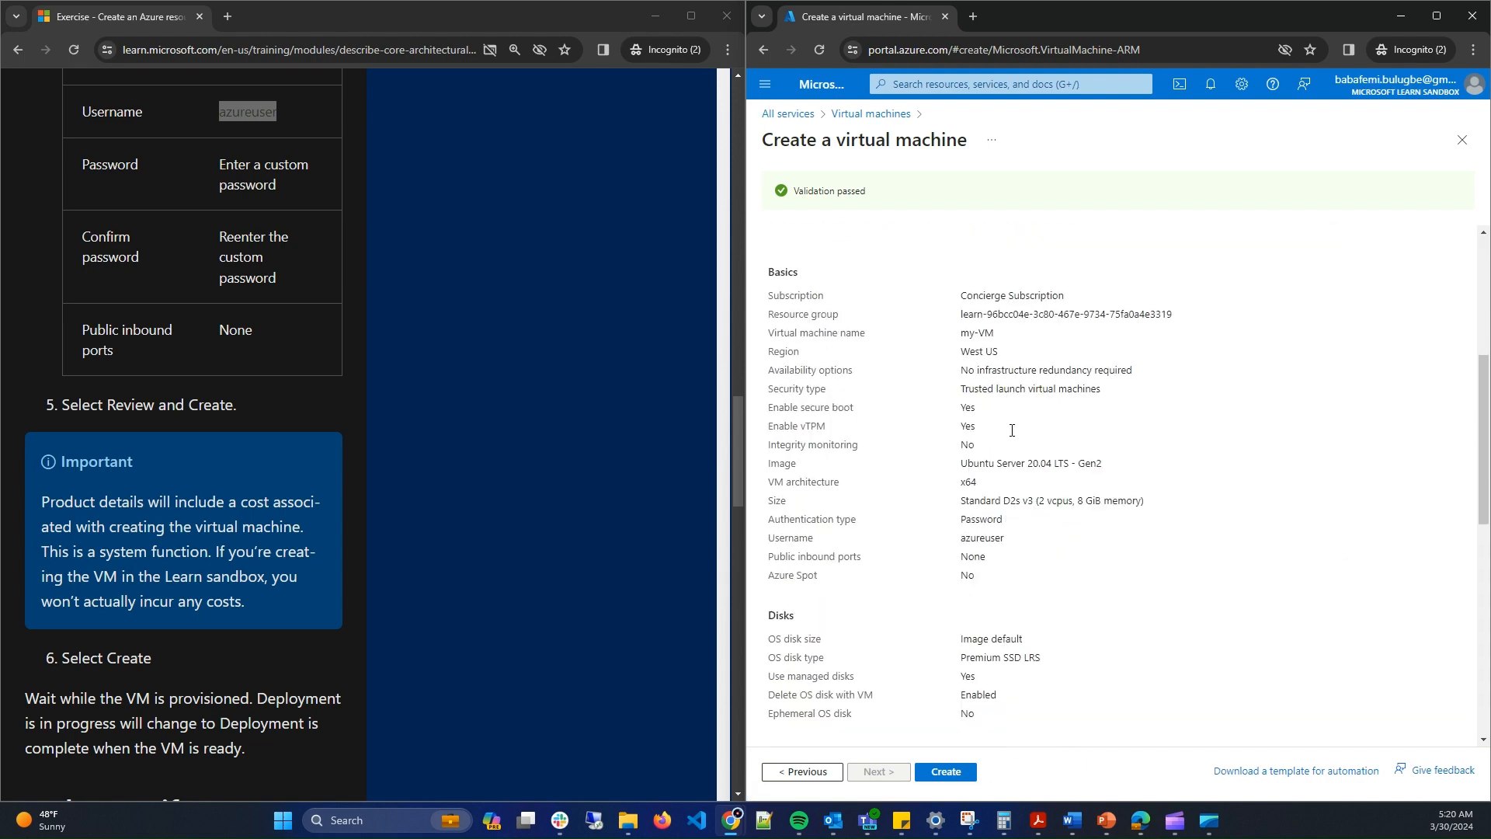
scroll(1012, 440, down, 4)
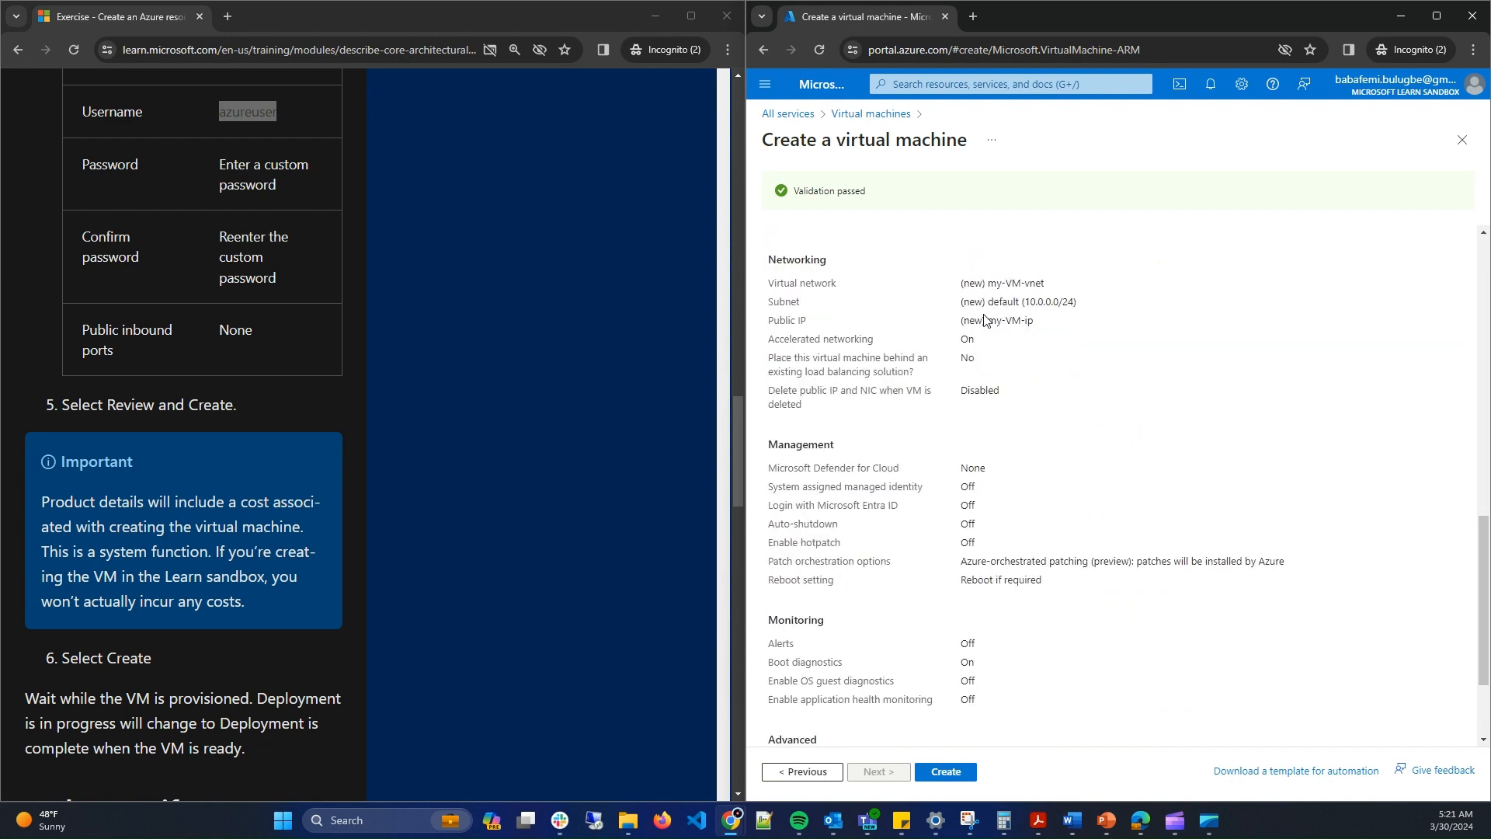
scroll(906, 403, up, 2)
scroll(892, 455, up, 4)
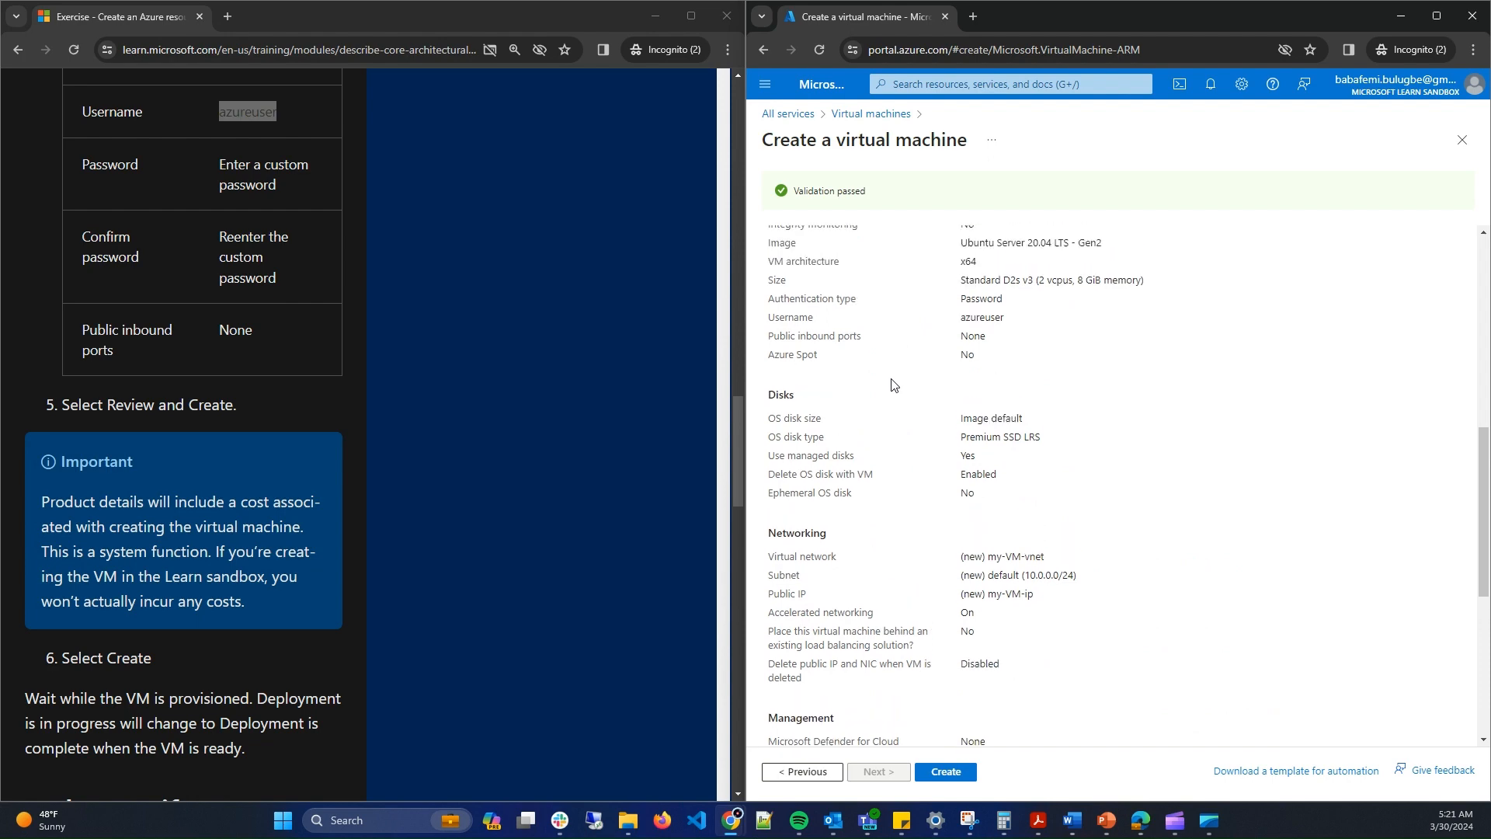
scroll(883, 358, down, 1)
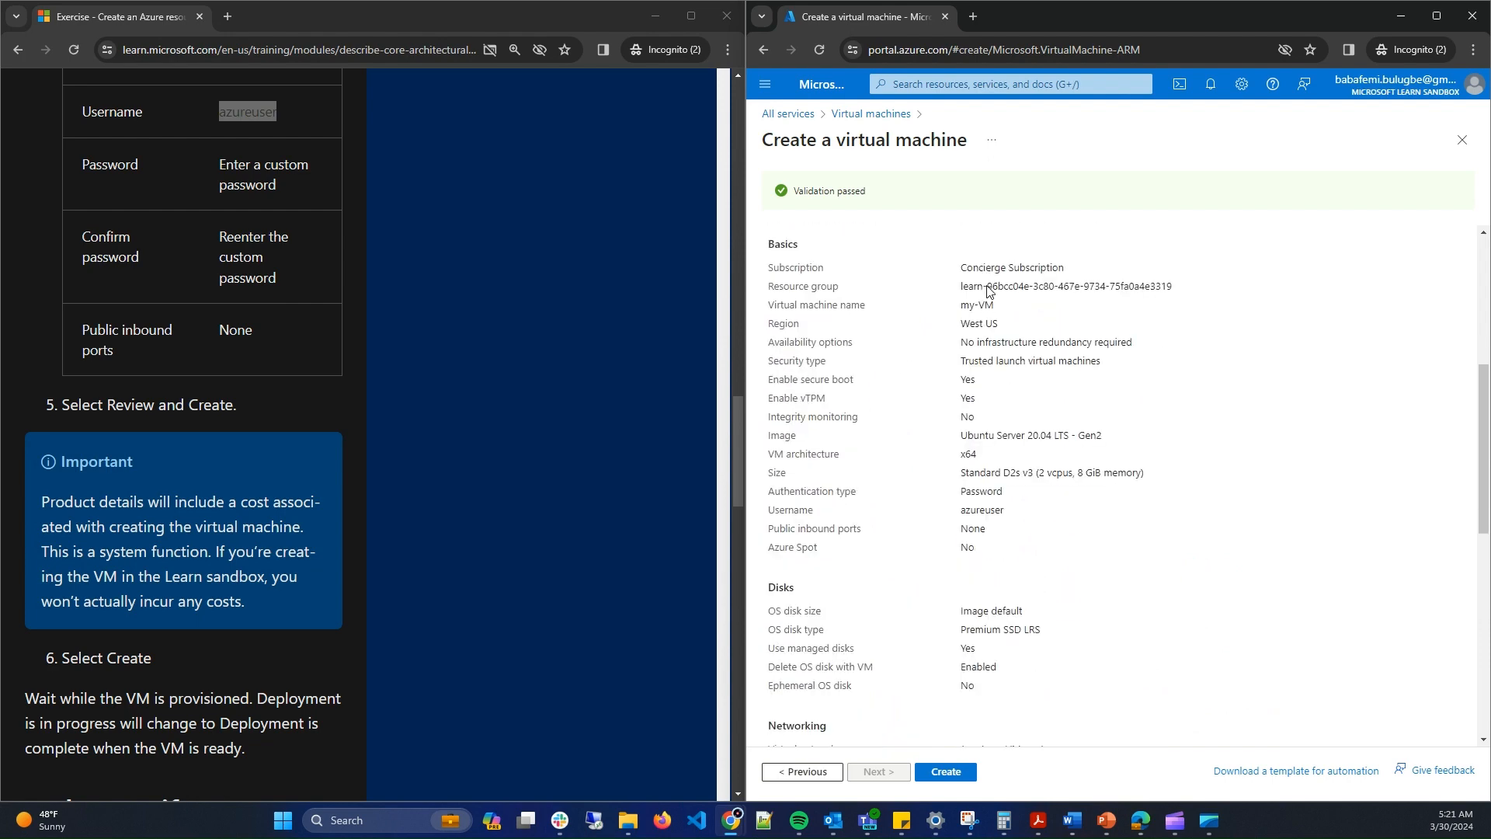
scroll(969, 404, down, 3)
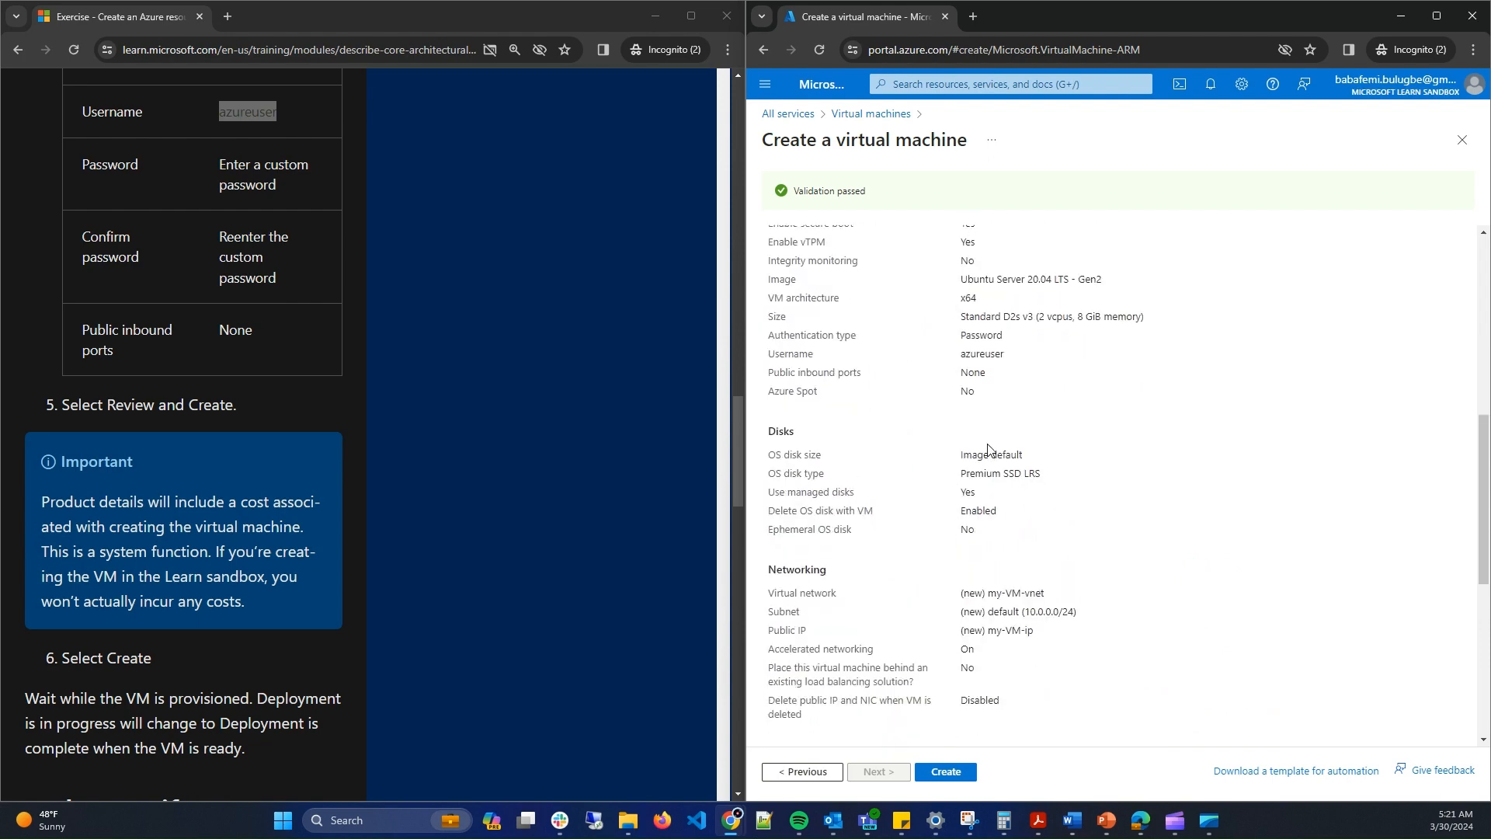
scroll(1002, 485, down, 1)
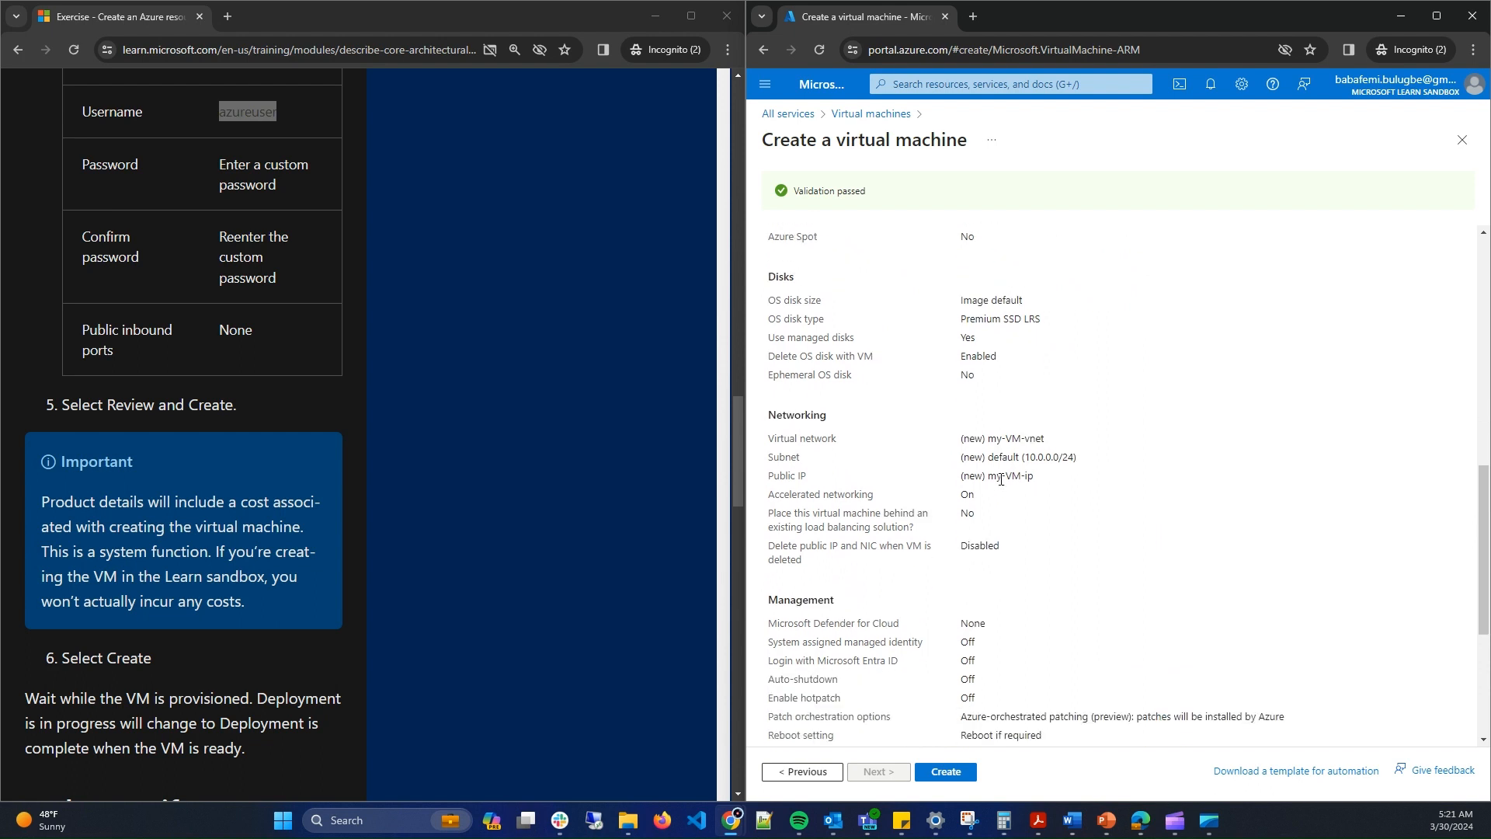
scroll(998, 471, down, 2)
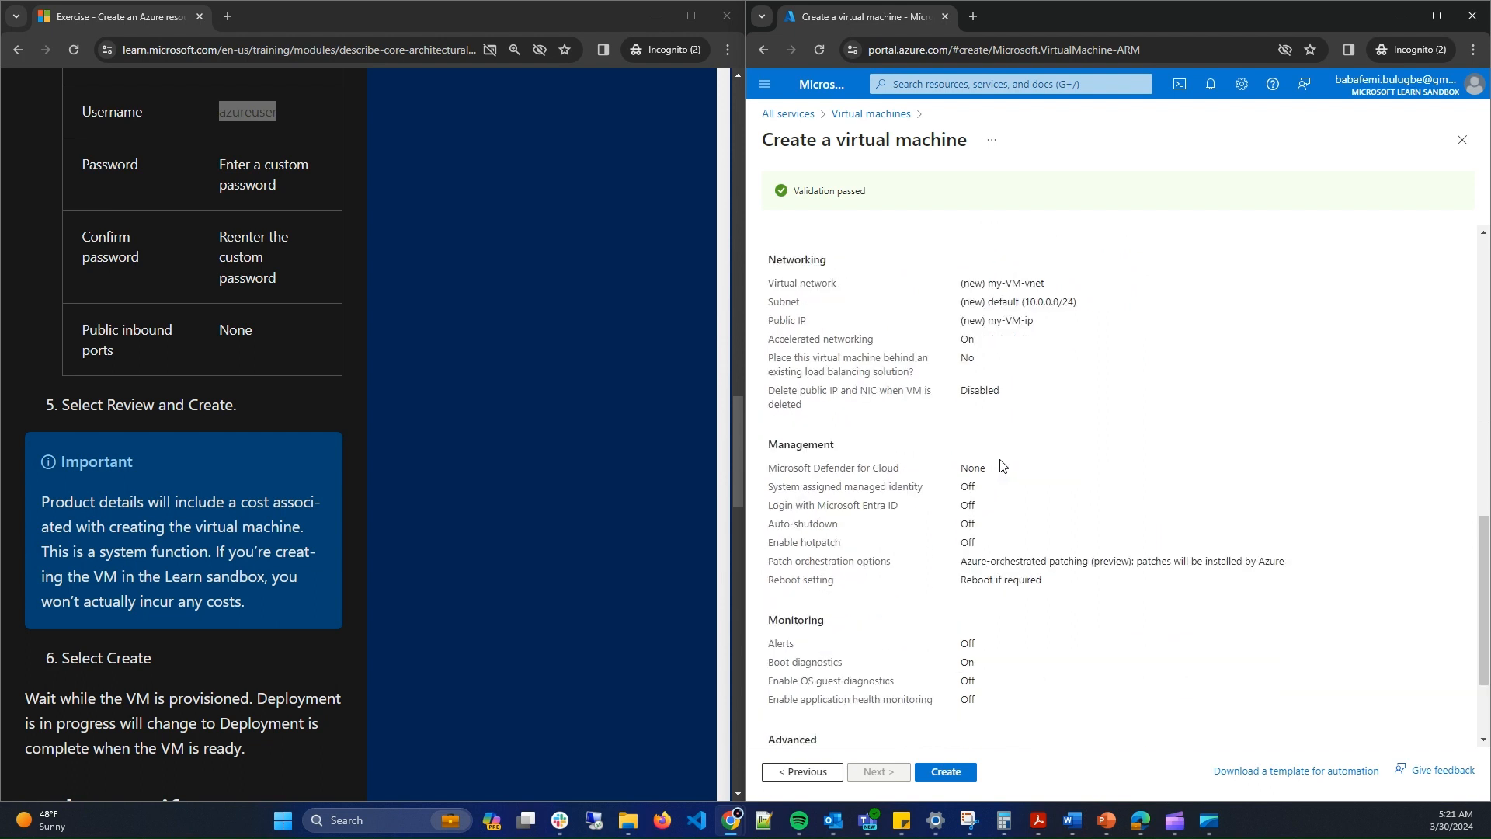
scroll(1001, 466, up, 5)
scroll(1002, 462, up, 1)
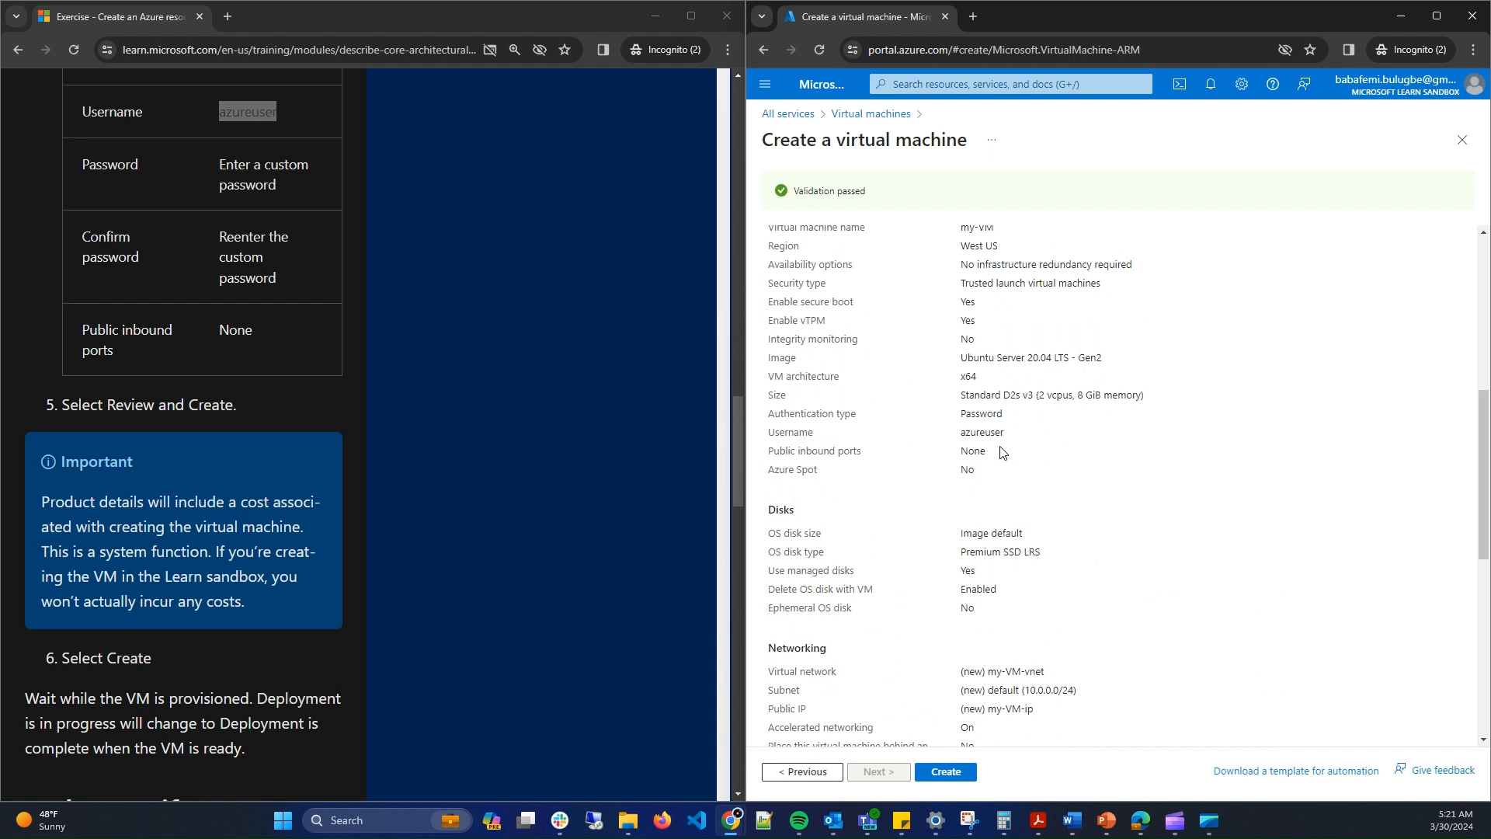
scroll(985, 397, down, 2)
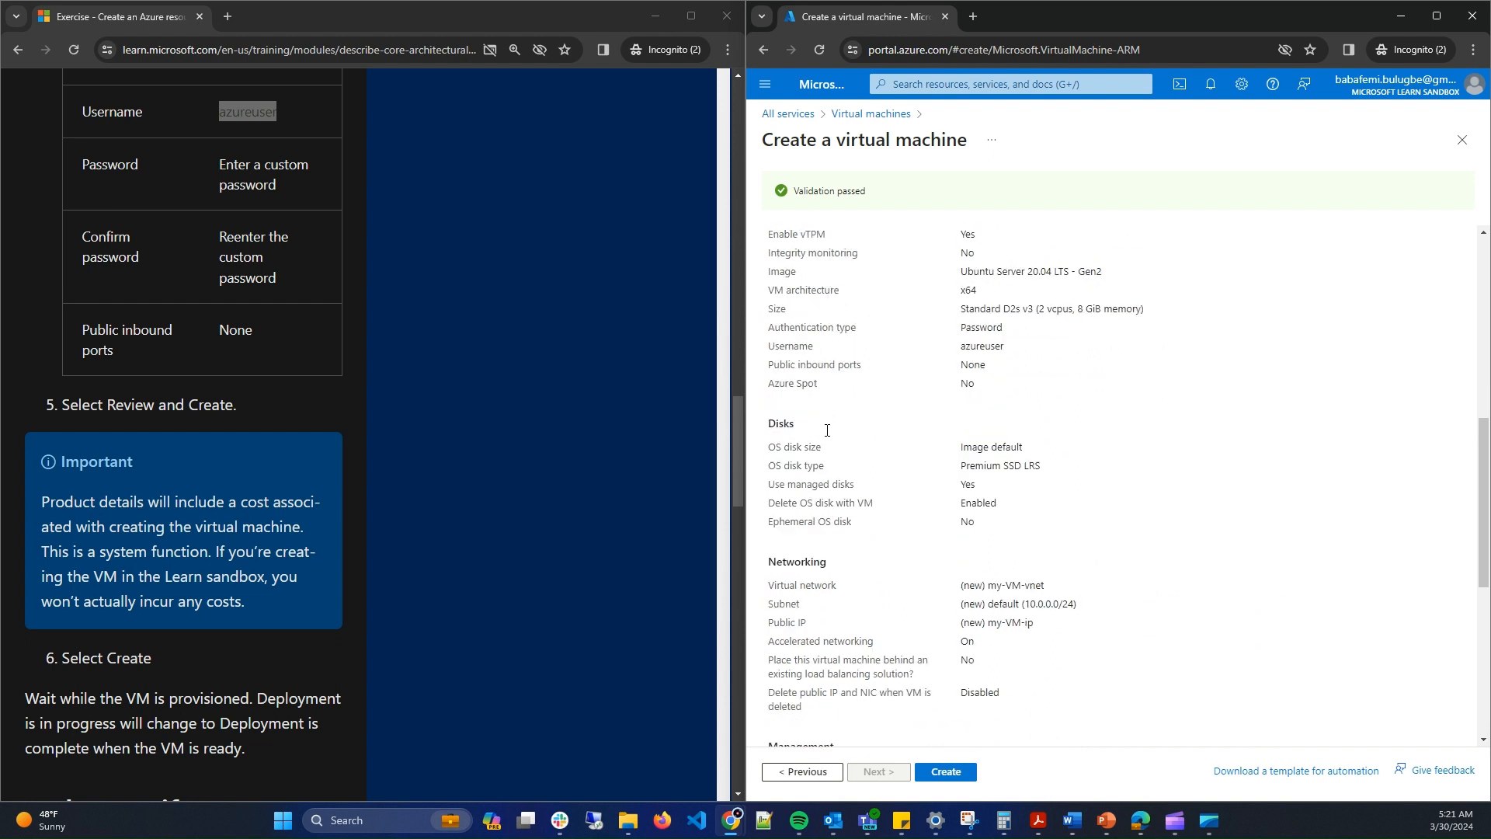
scroll(841, 400, down, 2)
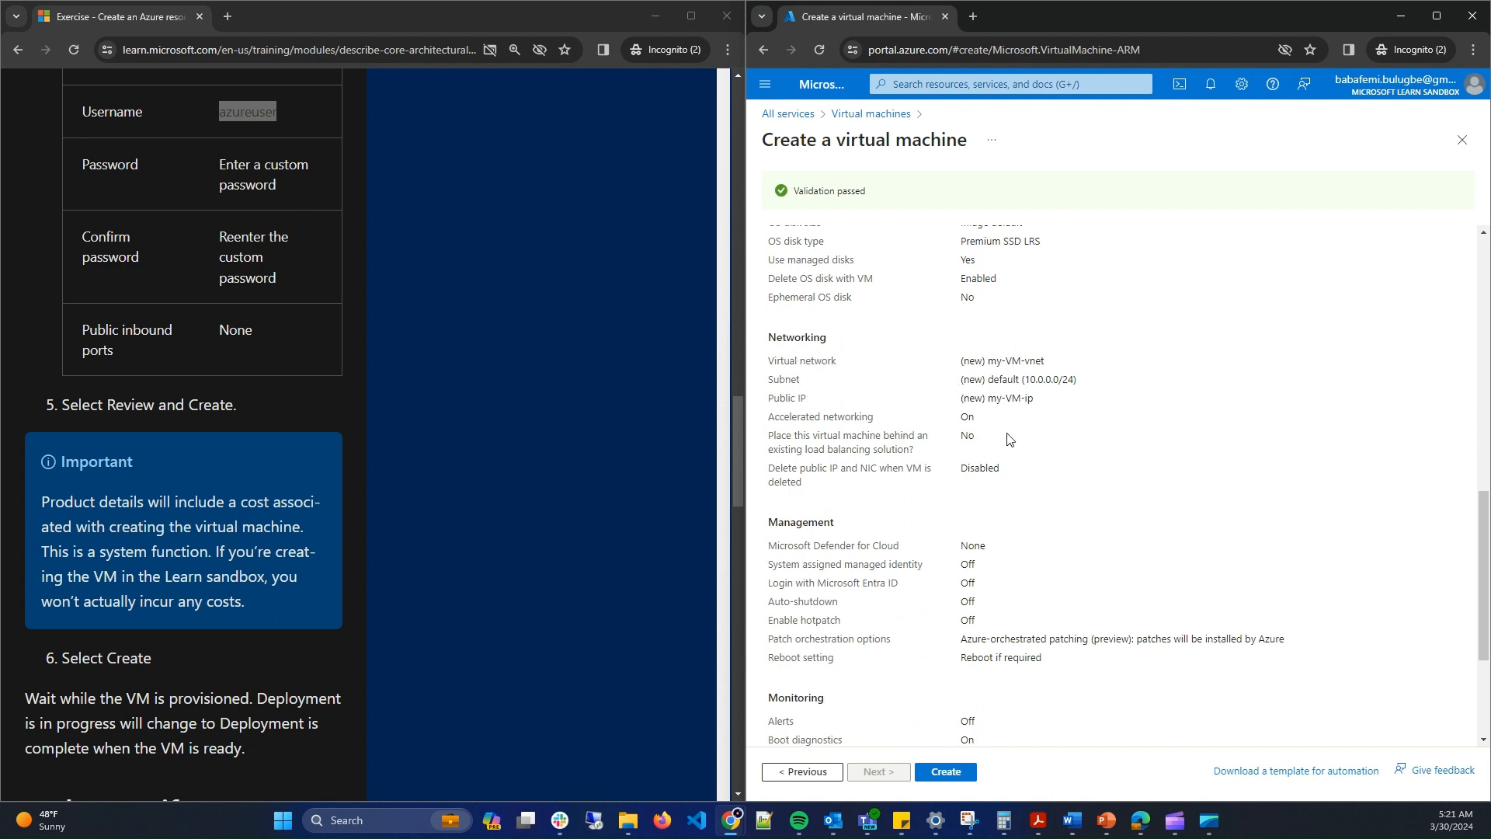
scroll(1010, 440, down, 2)
scroll(910, 475, down, 1)
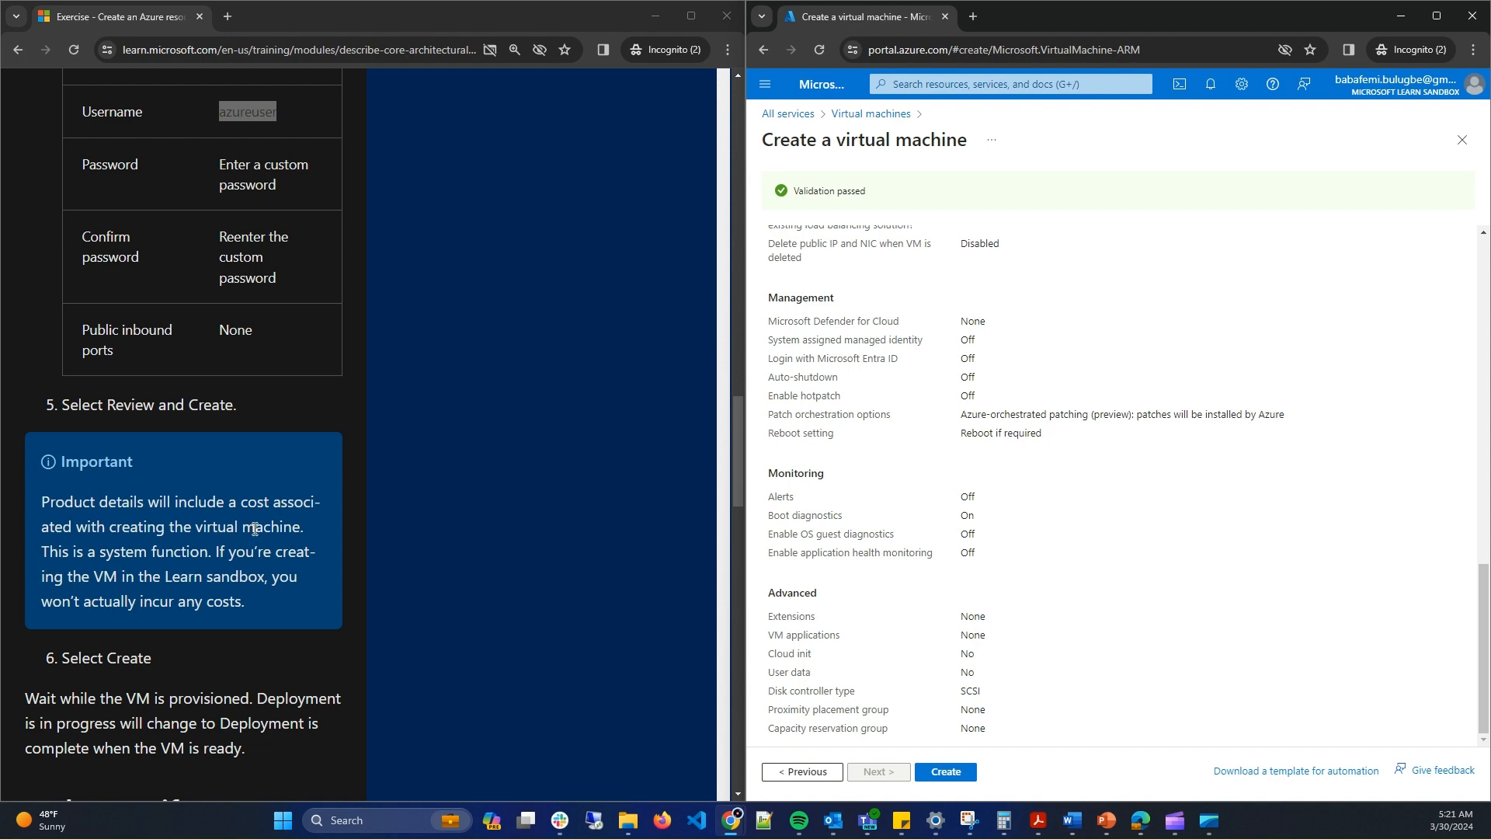
scroll(255, 529, down, 3)
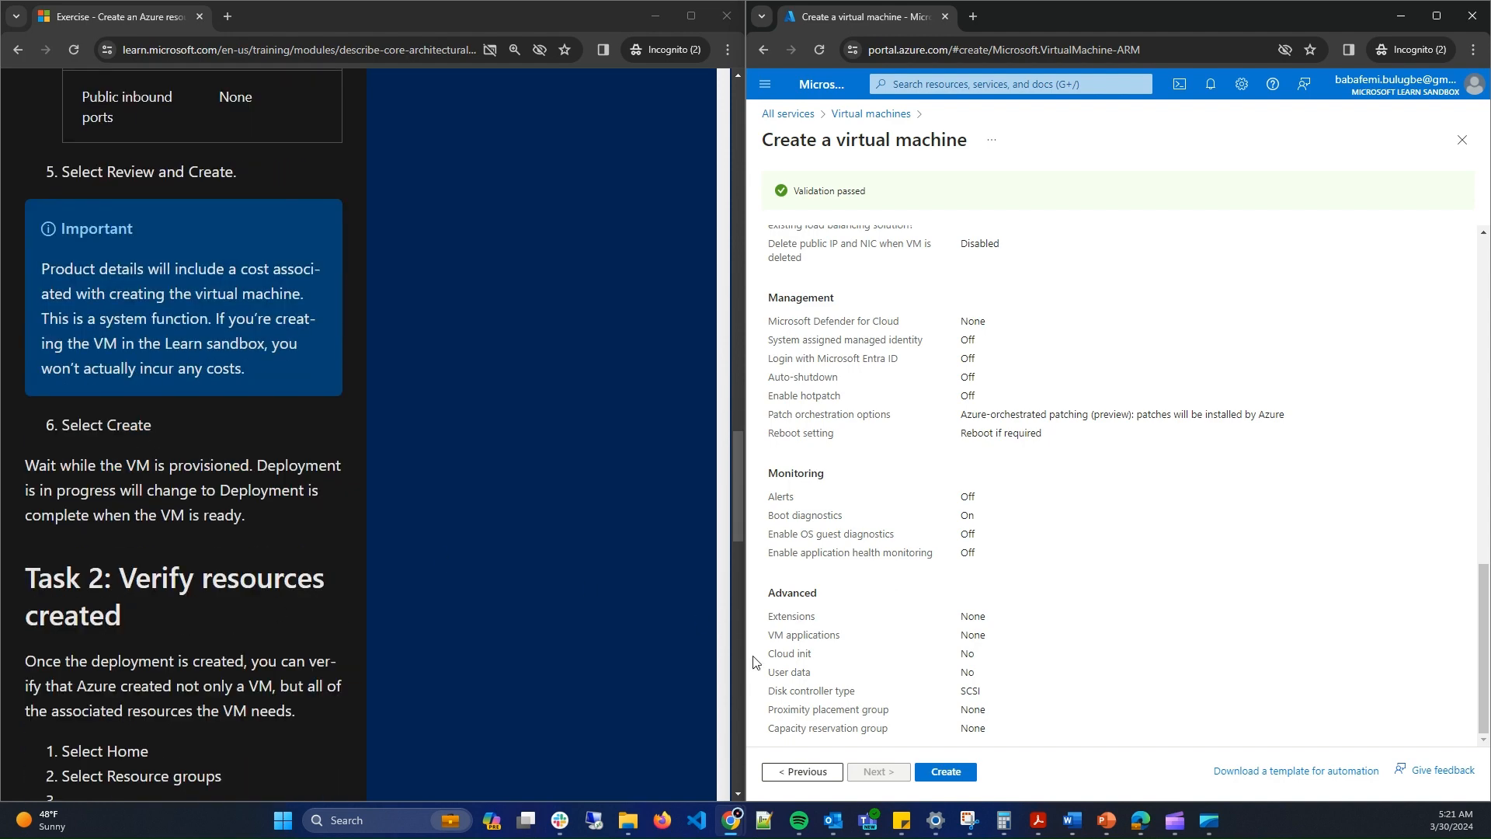
Create the virtual machine, open the deployment notification and expand the deployment details
click(959, 780)
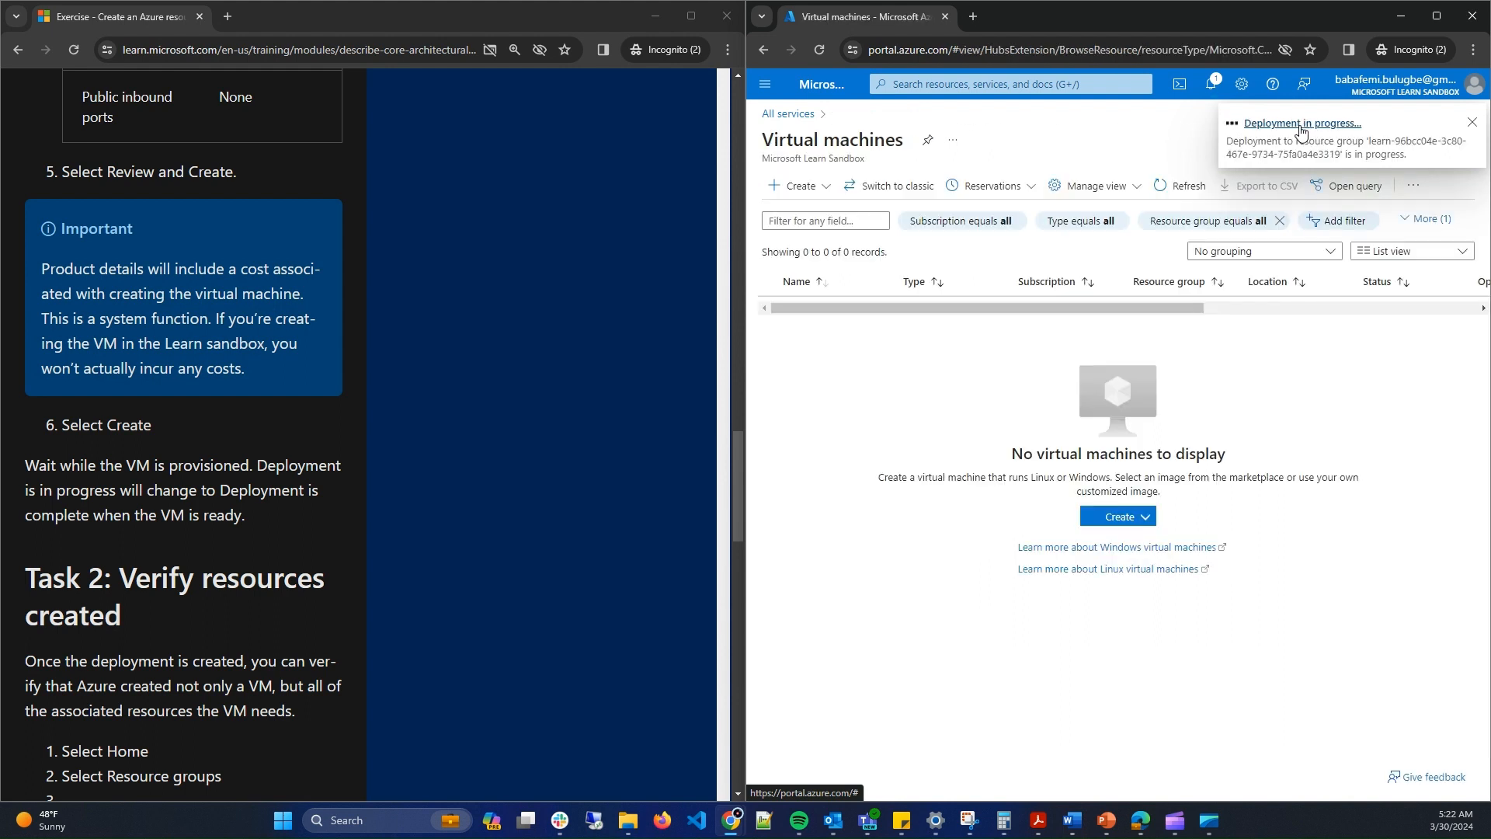
click(1301, 124)
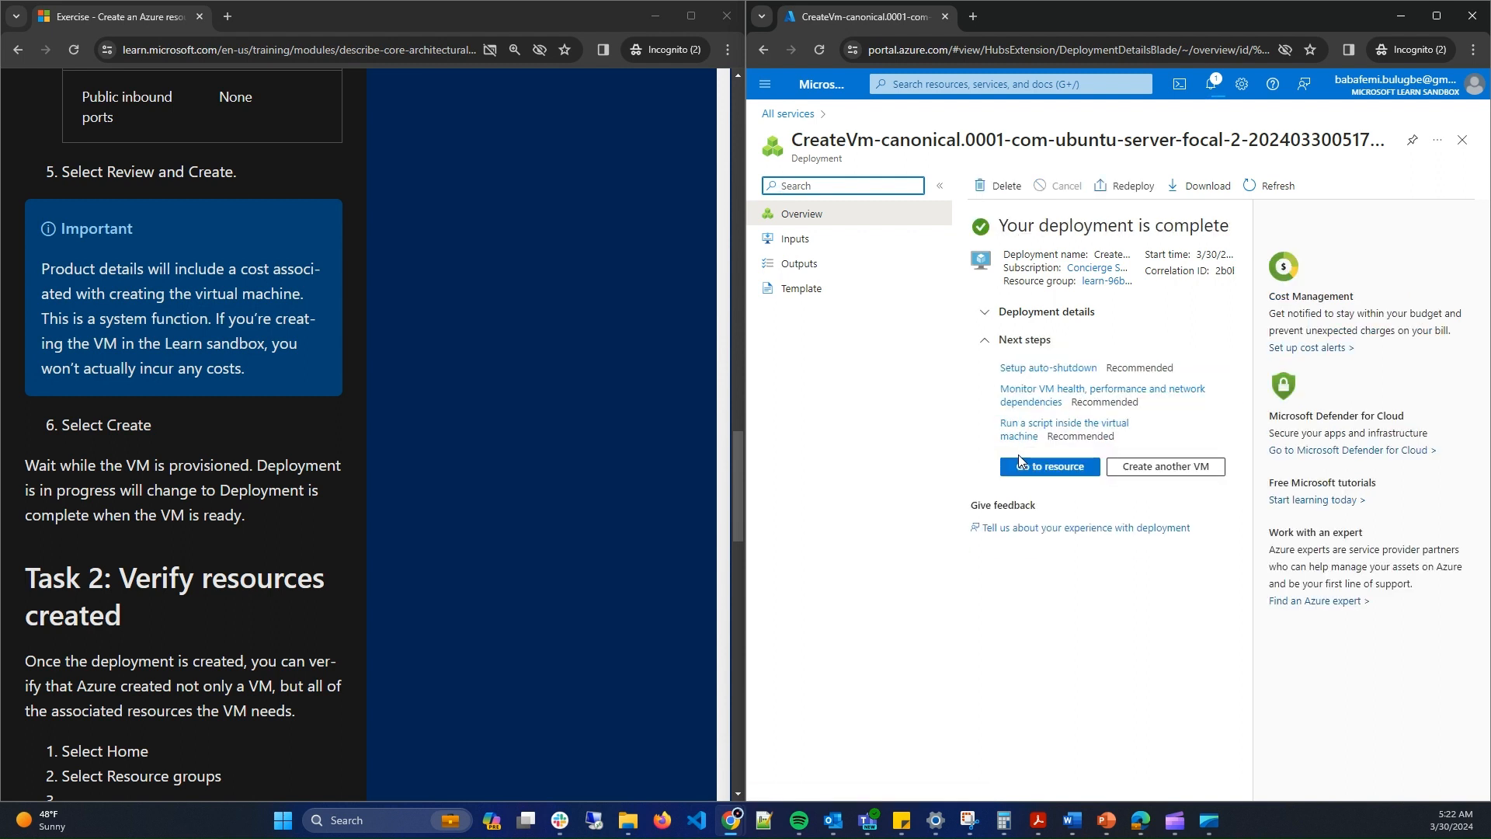
click(992, 320)
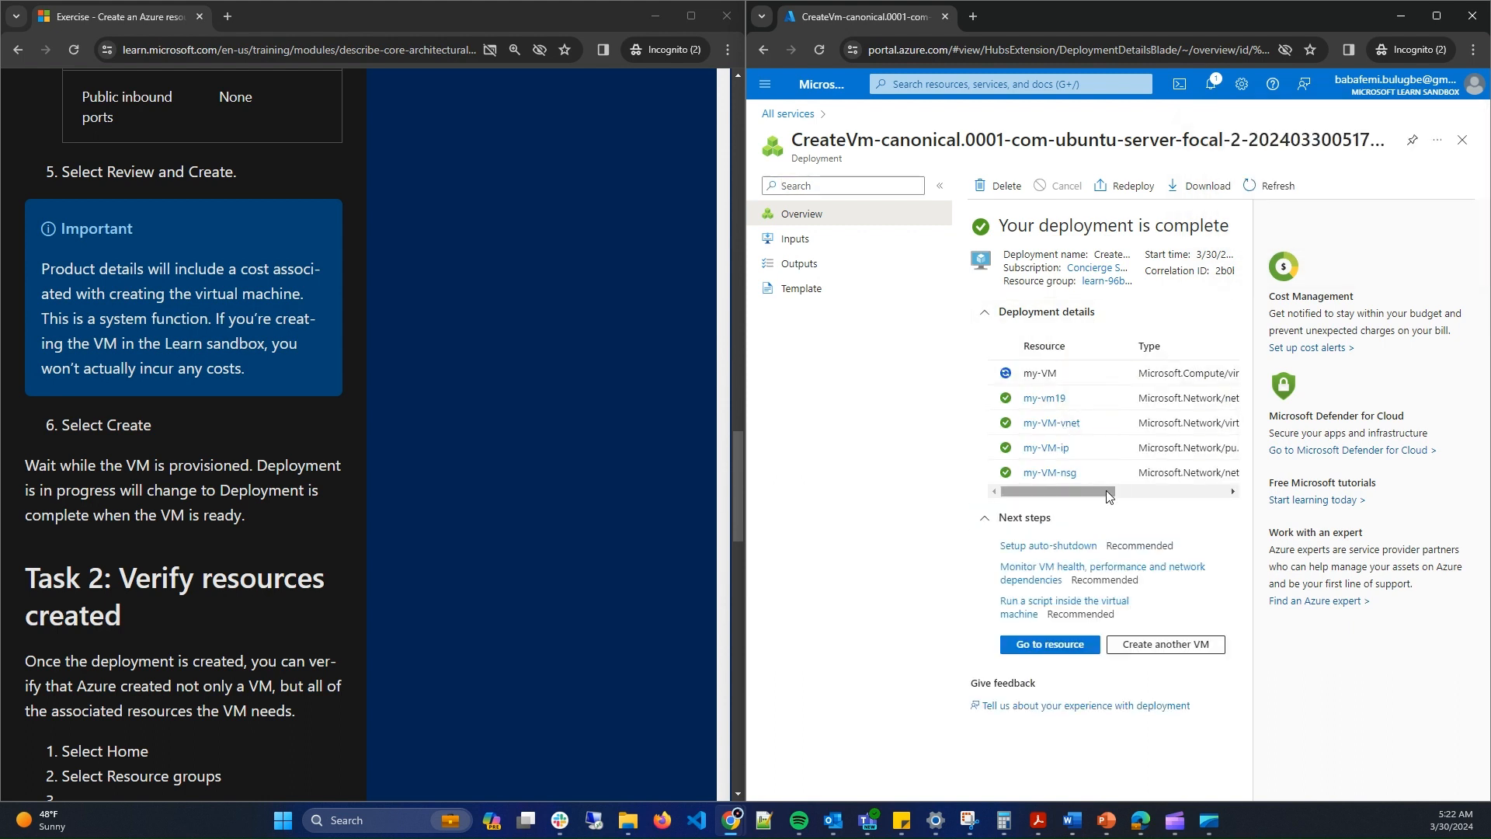
Open the newly deployed my-VM virtual machine resource from the completed deployment page
drag(1106, 491, 1055, 481)
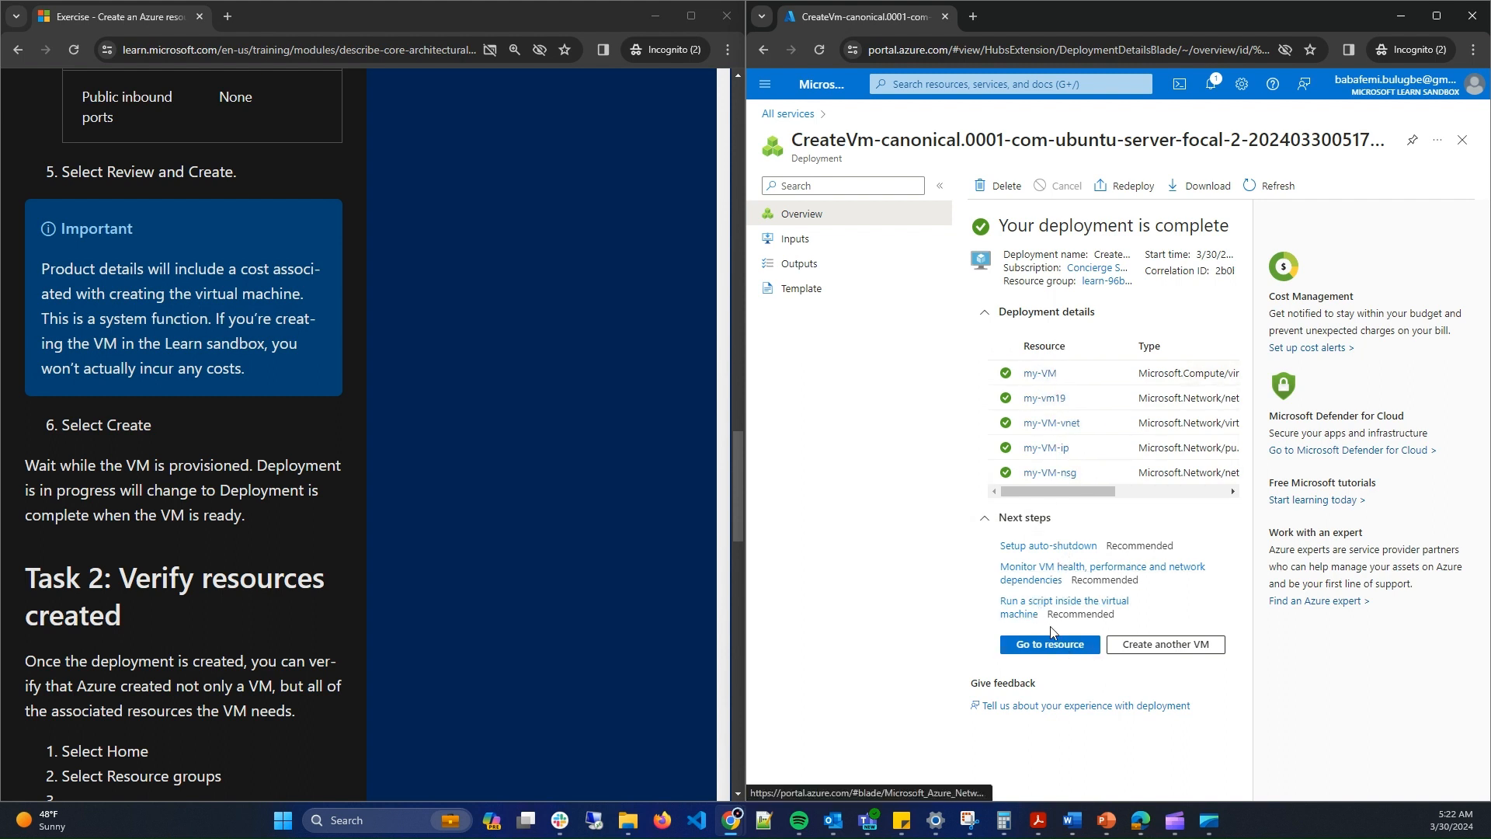
scroll(101, 520, down, 3)
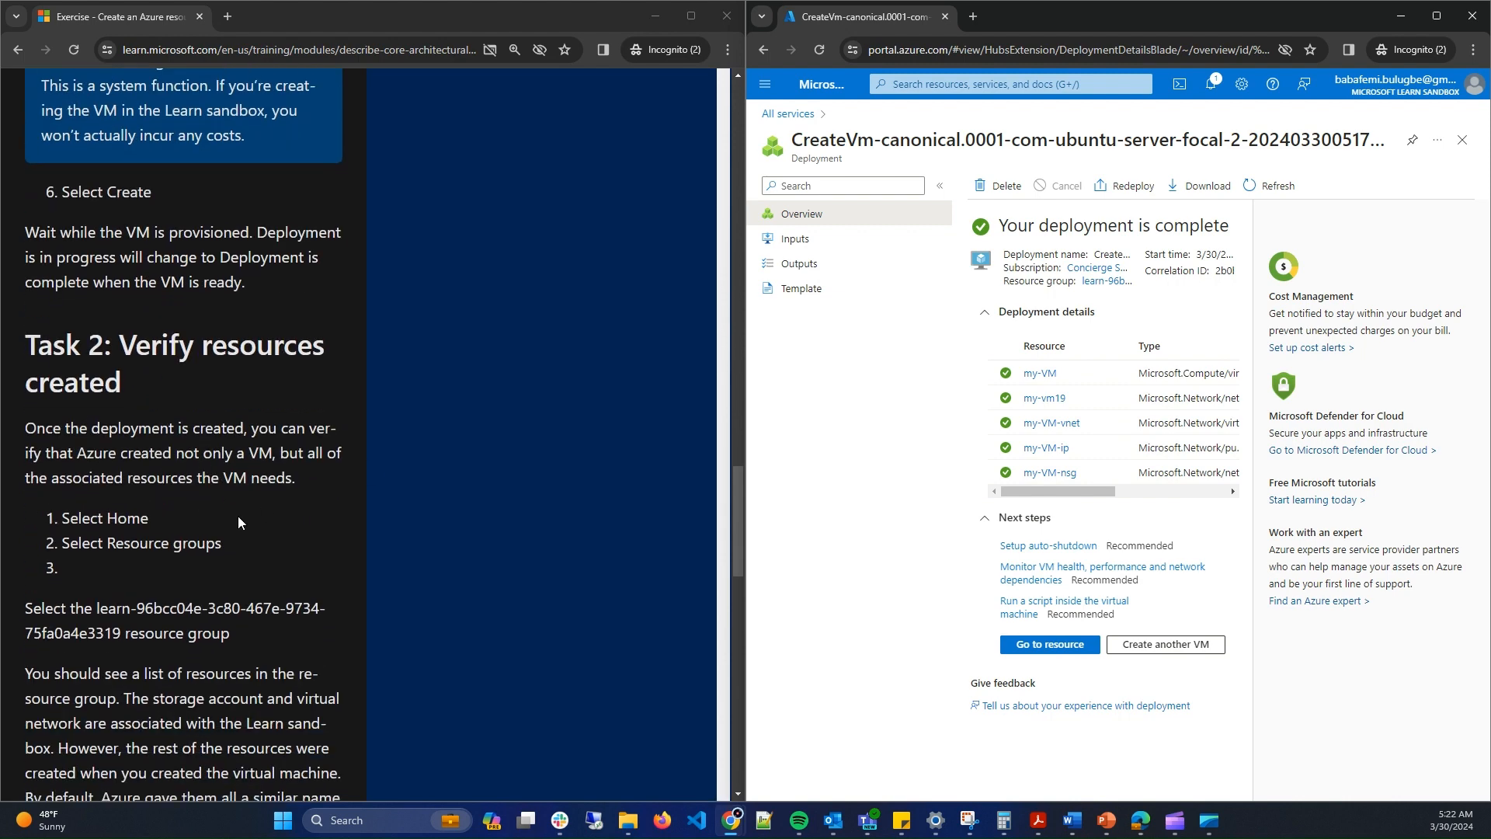
click(1057, 651)
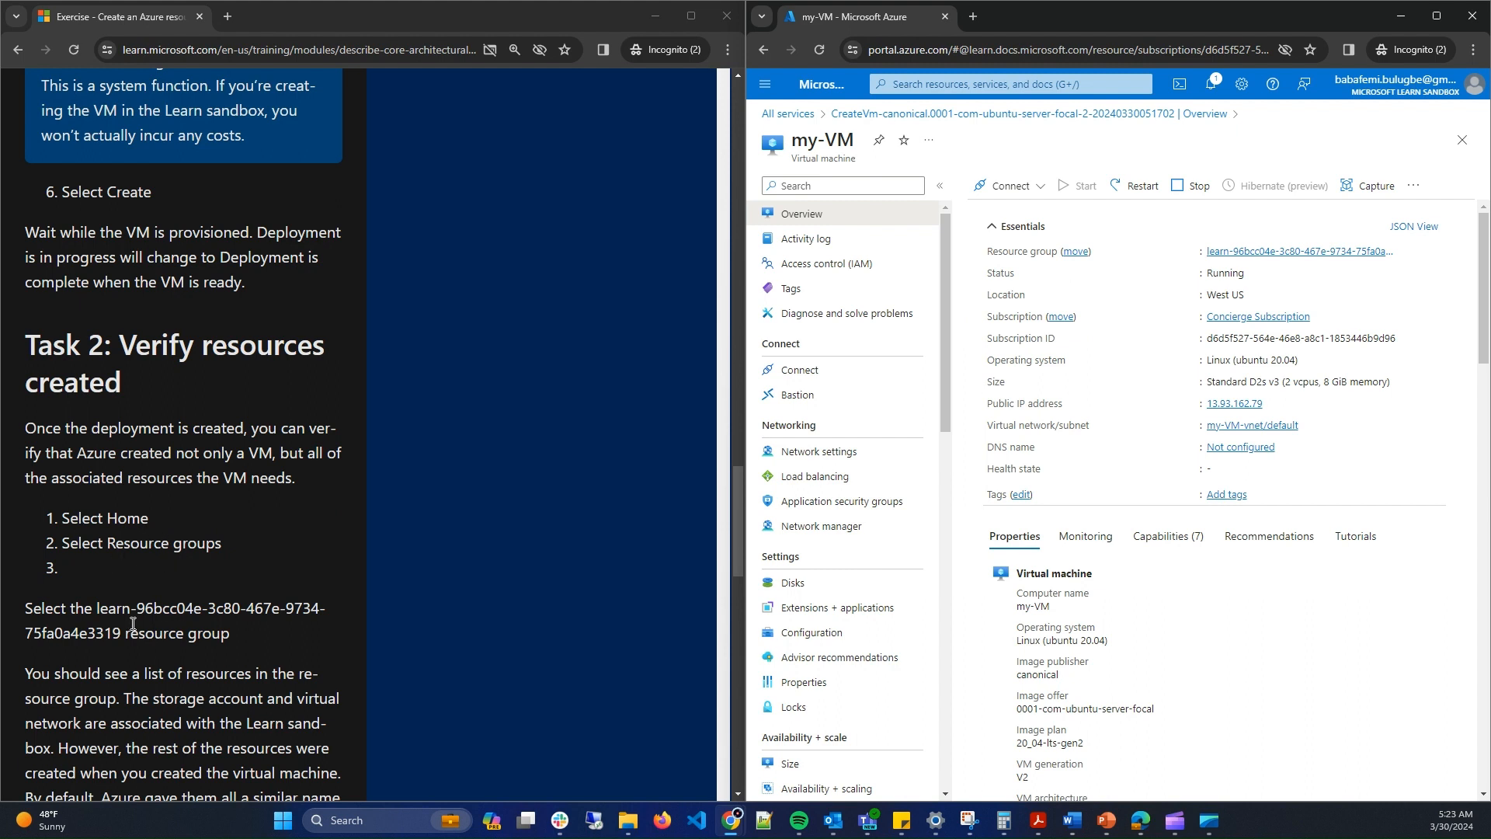
Return to the portal home, maximize the browser, and open the learn-96bcc04e-3c80-467e-9734-75fa0a4e3319 resource group from Resource groups
click(829, 85)
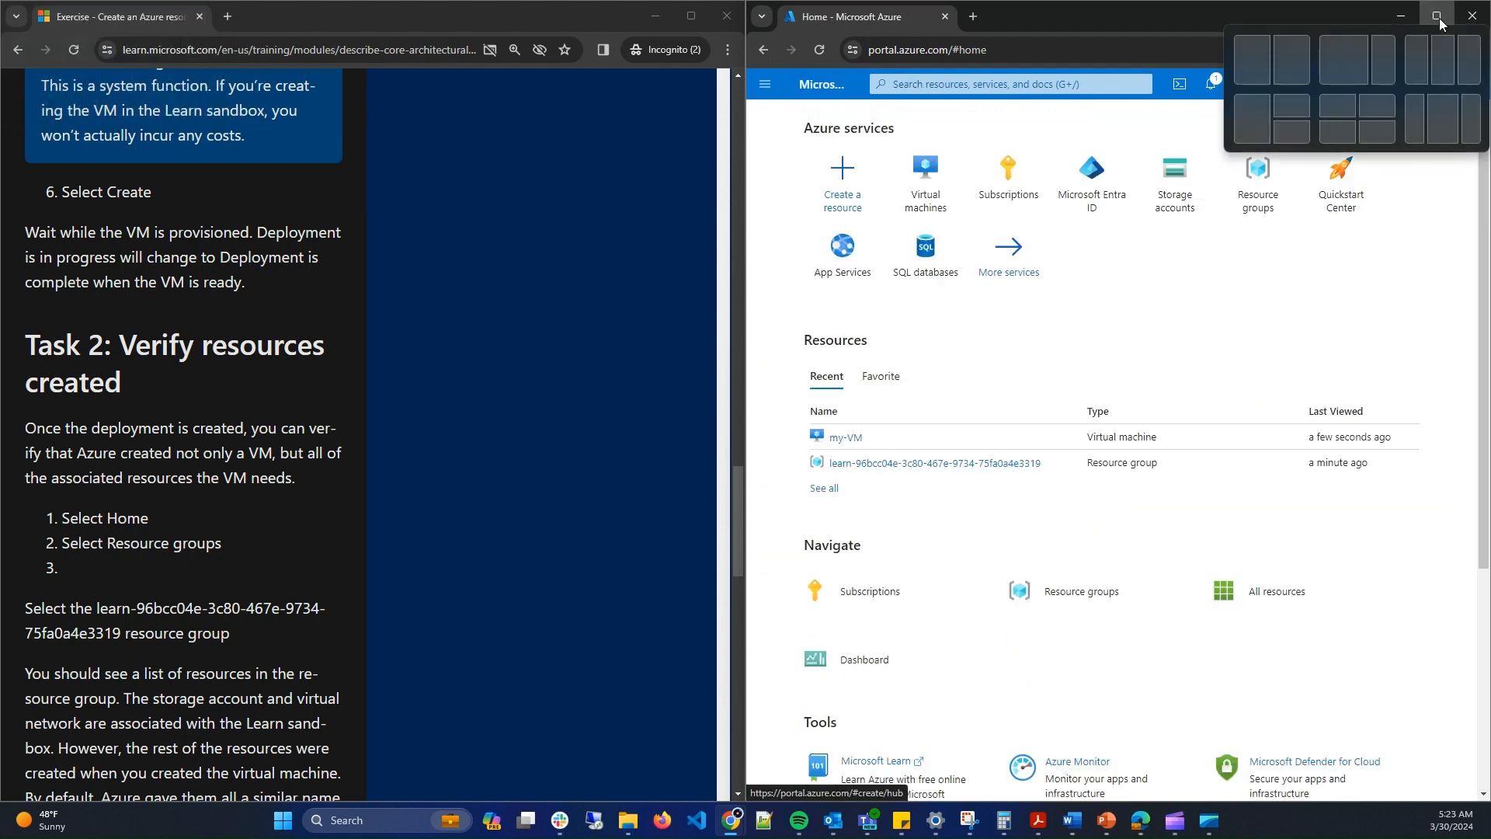
click(1440, 22)
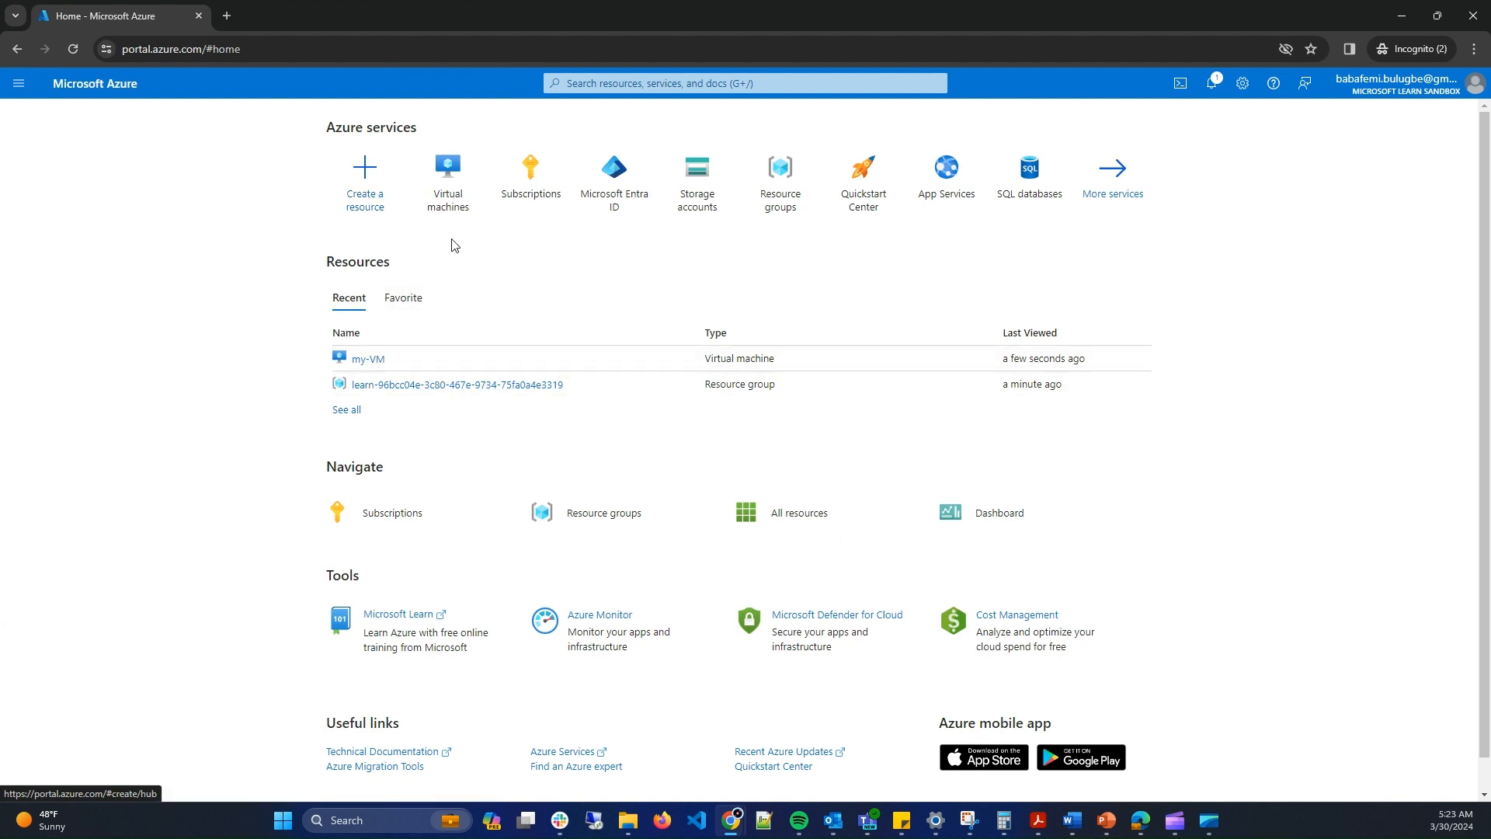
click(774, 187)
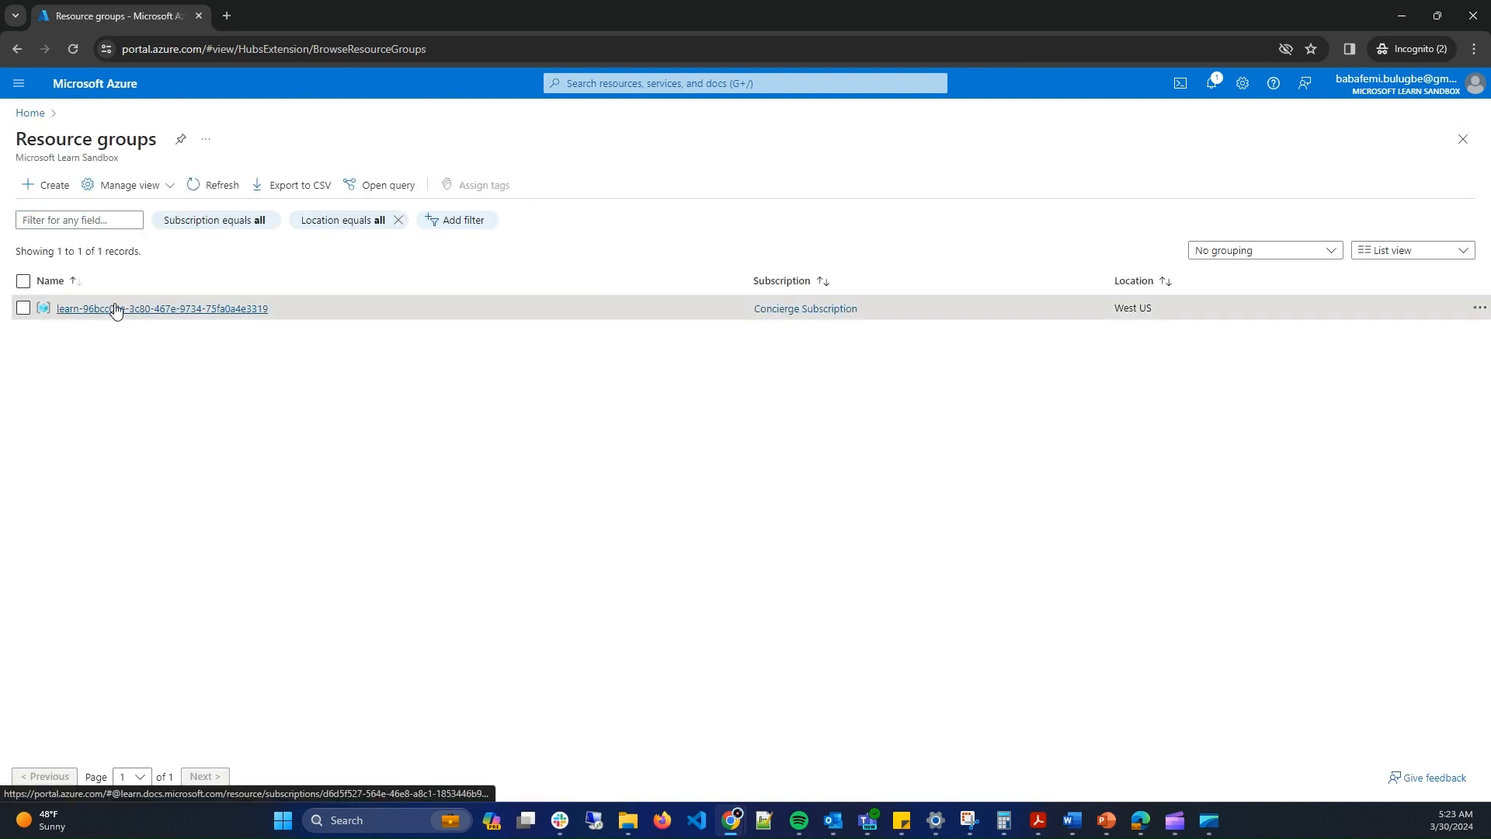
click(116, 309)
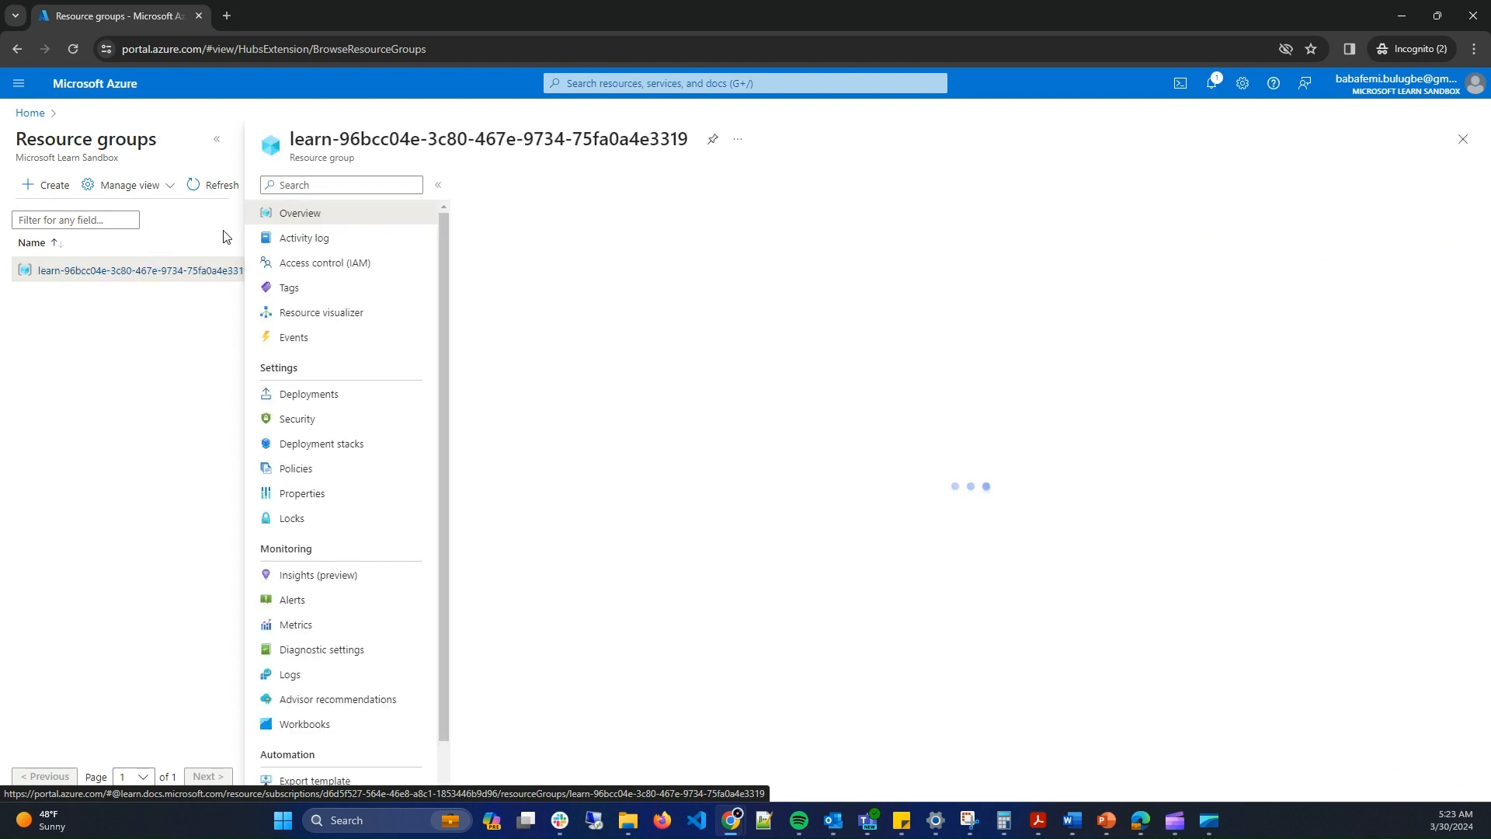